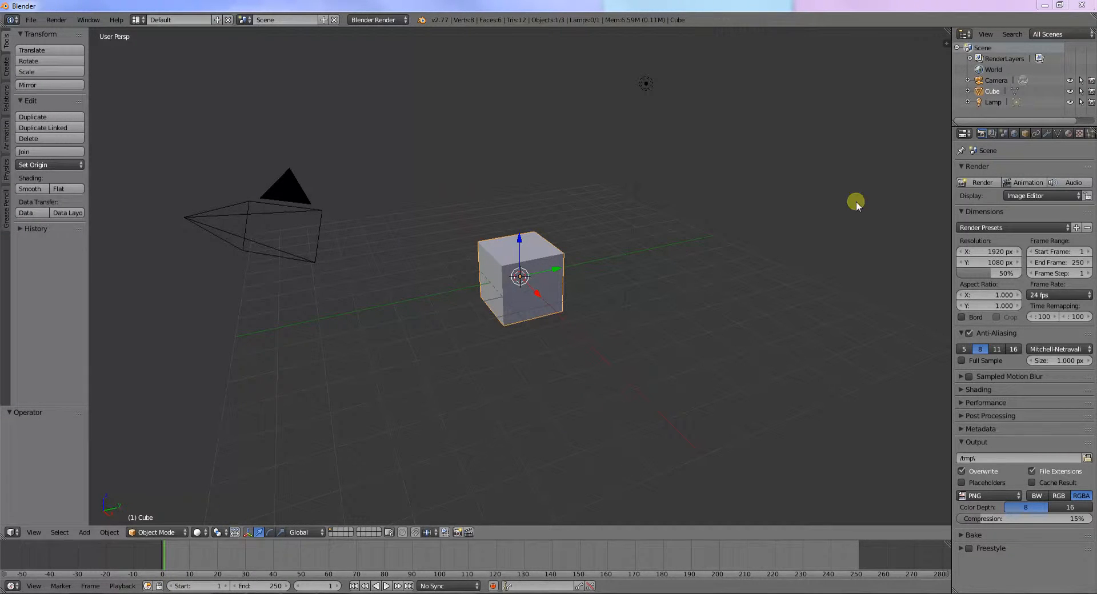
Add a Laplacian Smooth modifier to the default cube.
left_click(1050, 133)
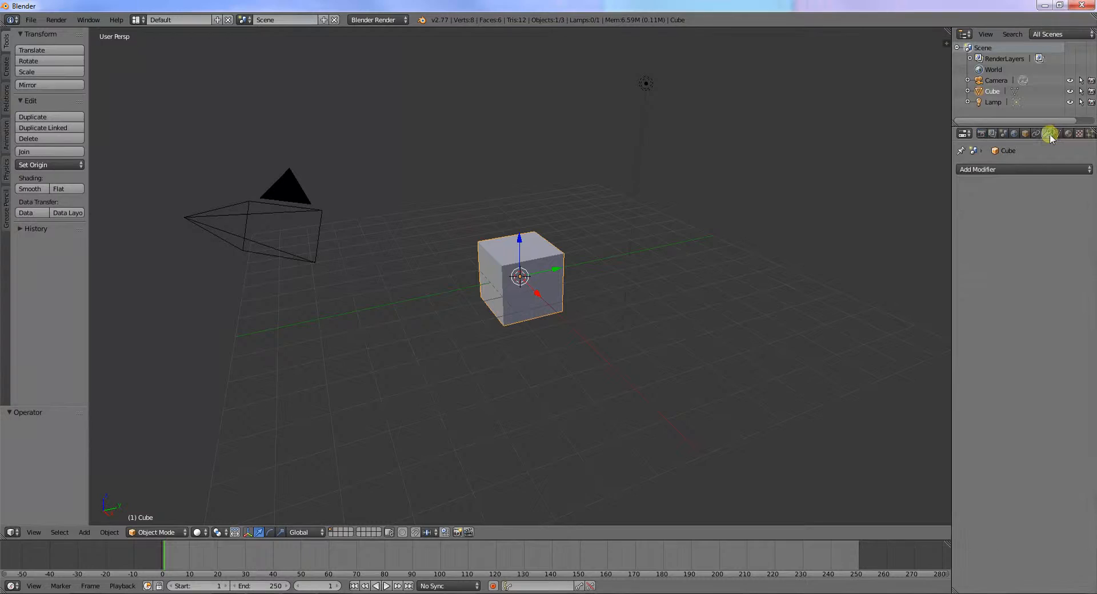
middle_click_drag(619, 252, 562, 276)
scroll(562, 276, "up", 3)
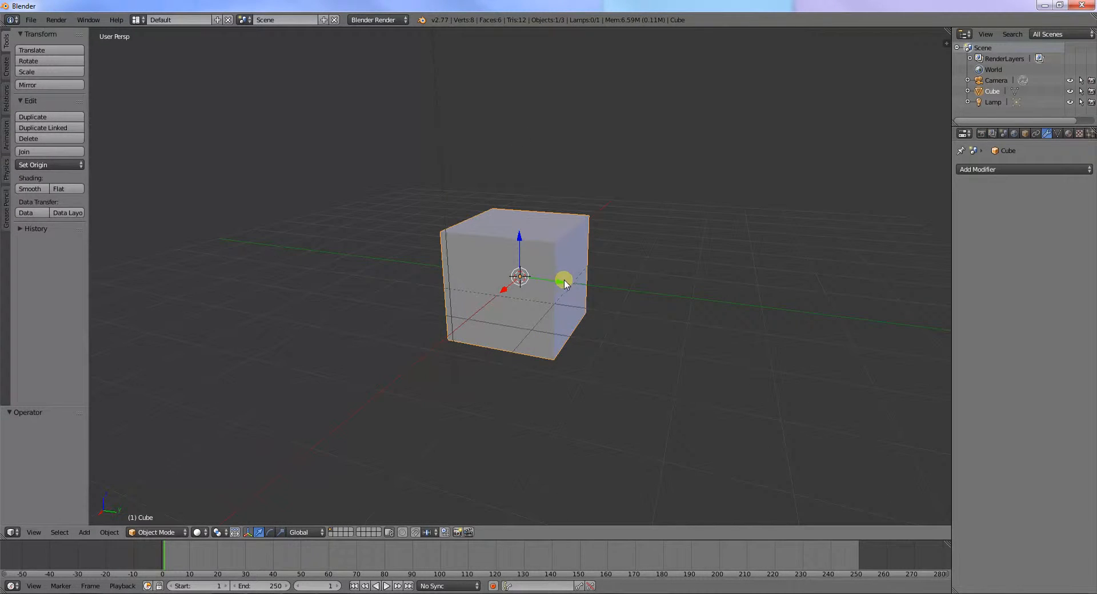
left_click(976, 169)
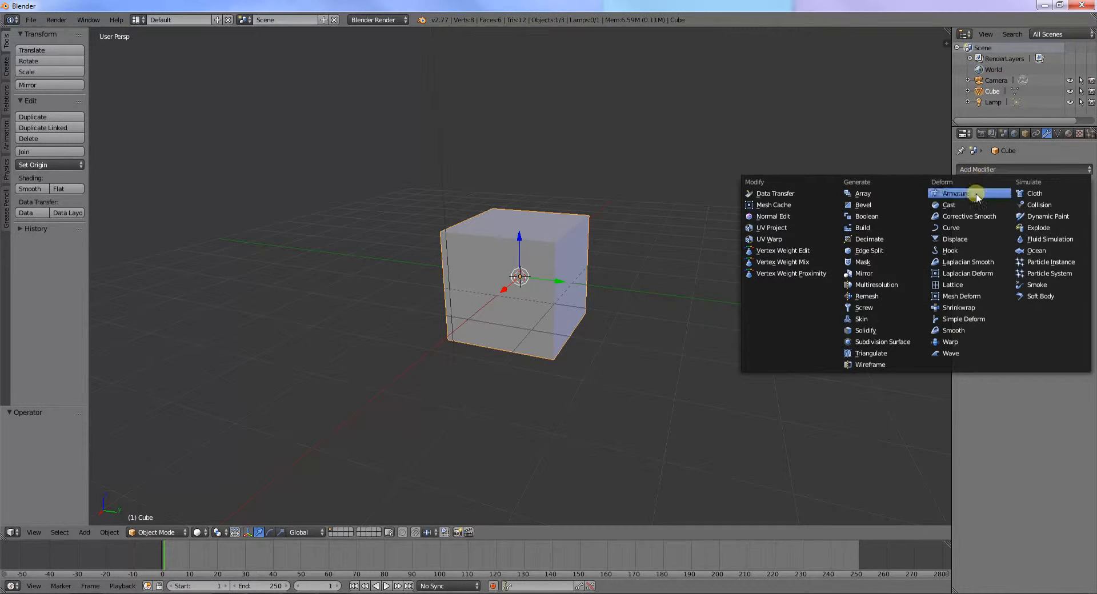
left_click(990, 264)
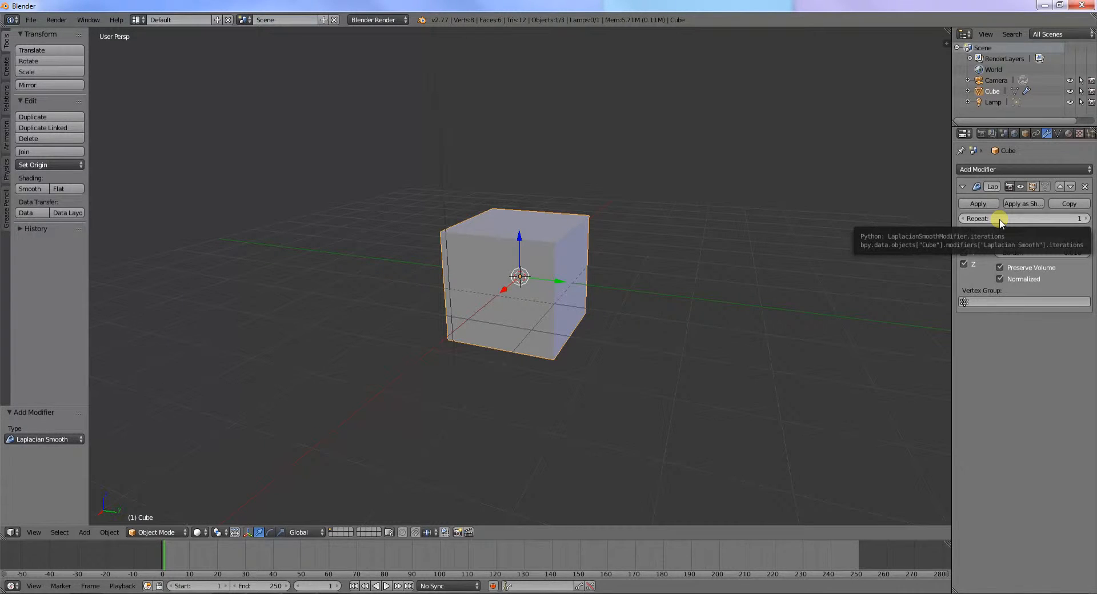
Try different Repeat values on the cube's Laplacian Smooth modifier, ending at 0.
left_click(962, 218)
left_click(1086, 219)
left_click(1086, 219)
left_click(1086, 219)
left_click(1086, 218)
left_click_drag(1055, 220, 991, 220)
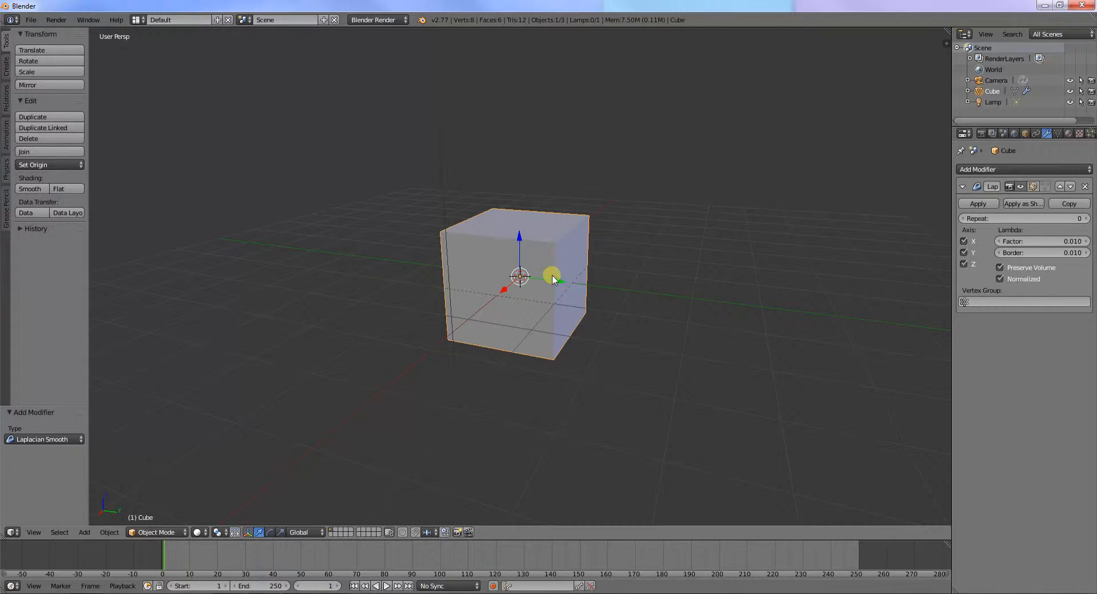
Remove the Laplacian Smooth modifier and delete the cube from the scene.
left_click(1084, 187)
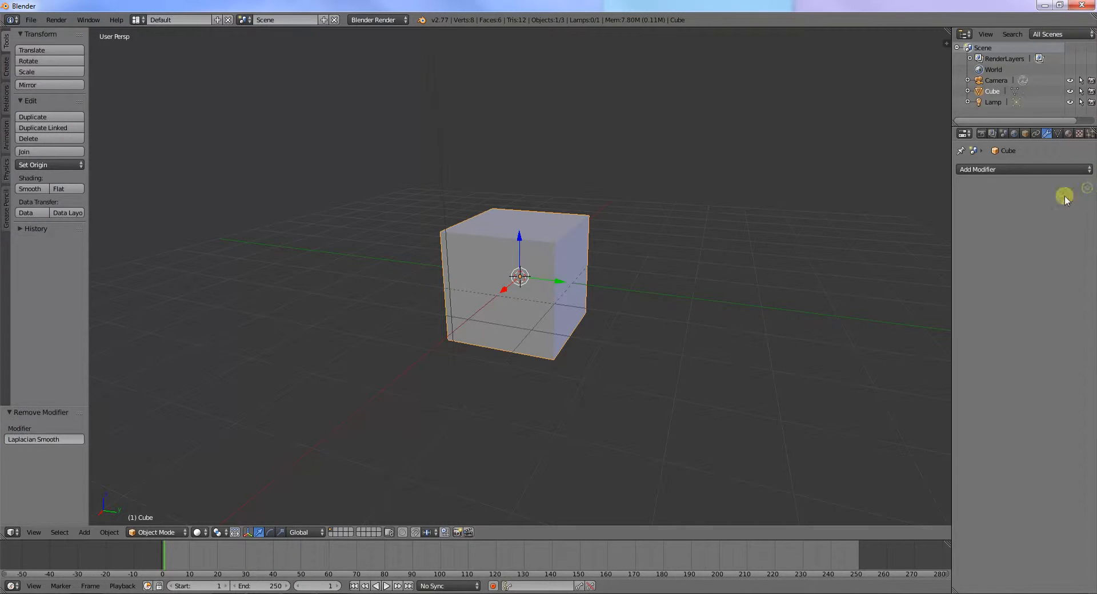
key("x")
left_click(589, 258)
Add a monkey mesh at the centre of the scene and view it from the front.
key("shift+a")
mouse_move(582, 259)
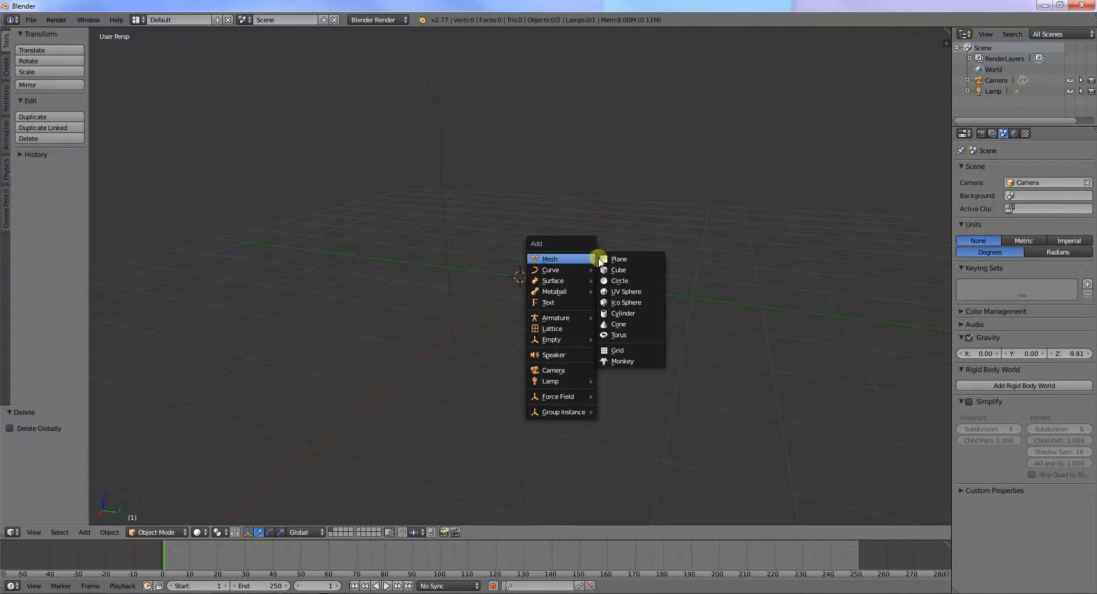
left_click(637, 360)
key("KP_1")
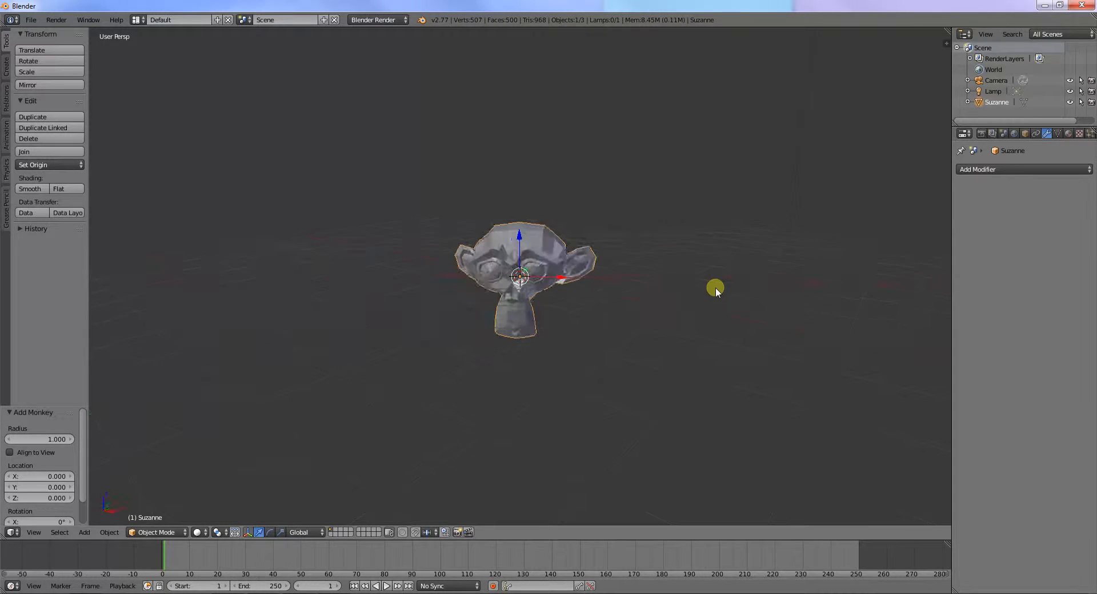
middle_click_drag(650, 284, 647, 300)
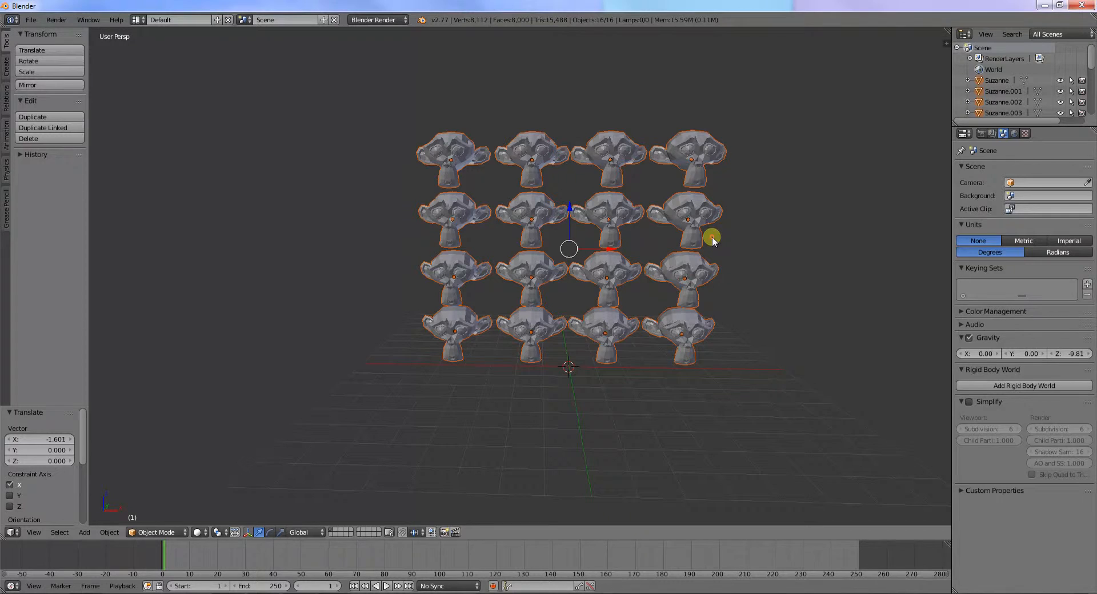
Add a Laplacian Smooth modifier to the first monkey in the top row and set its Repeat to 0.
right_click(679, 225)
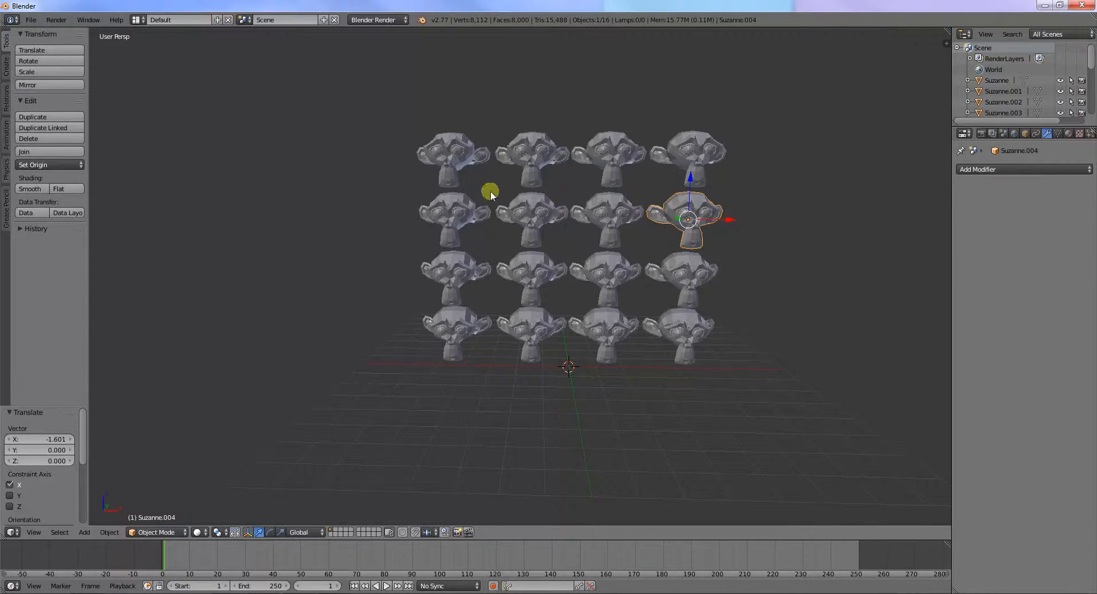
right_click(458, 148)
left_click(1021, 172)
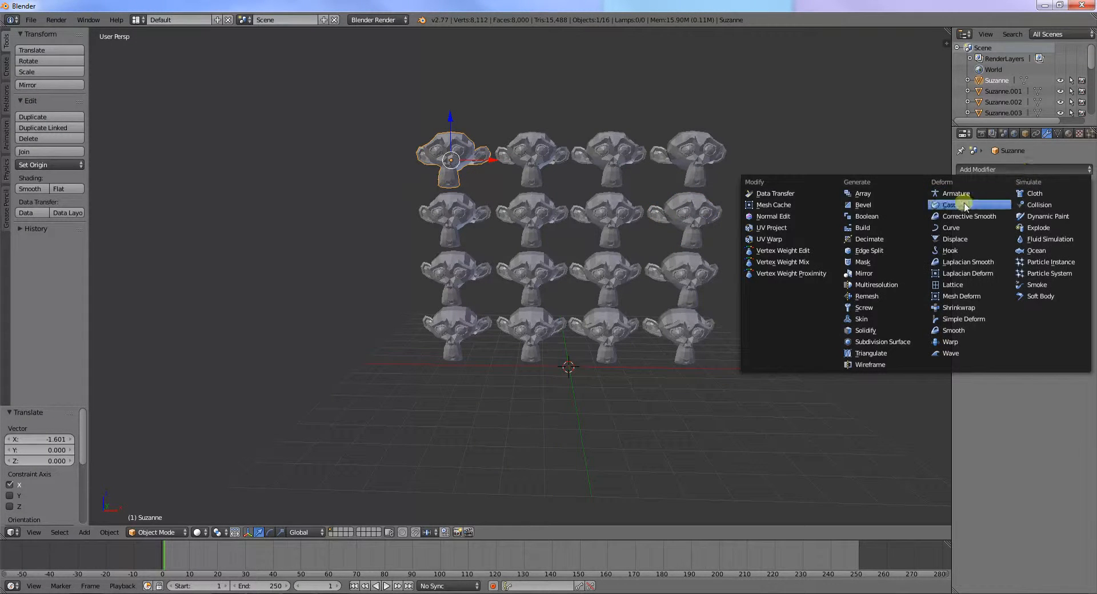
left_click(990, 264)
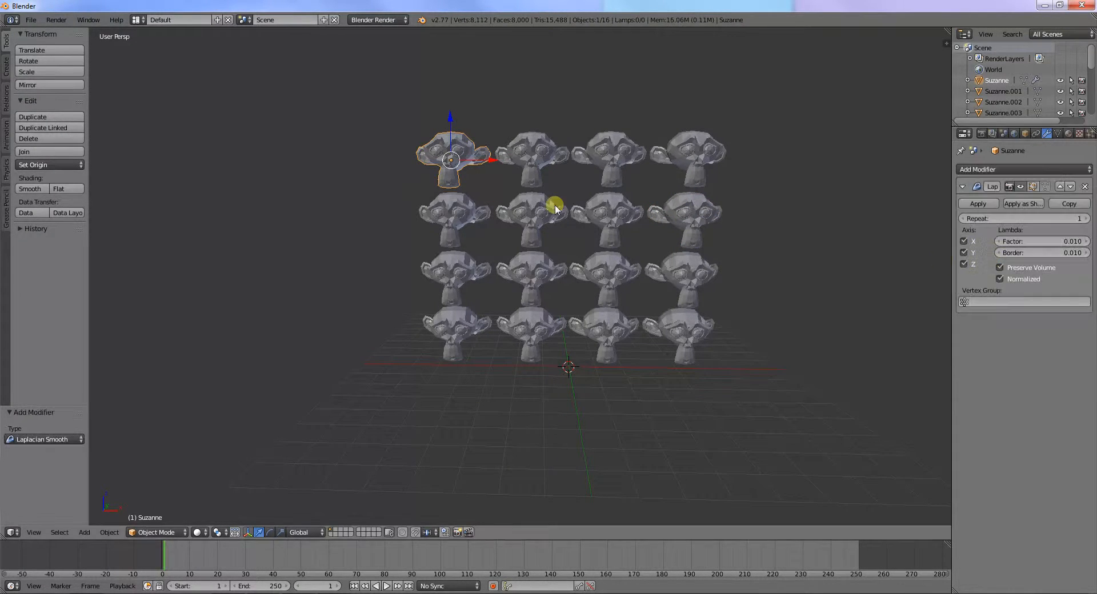
scroll(464, 167, "up", 2)
key("KP_Decimal")
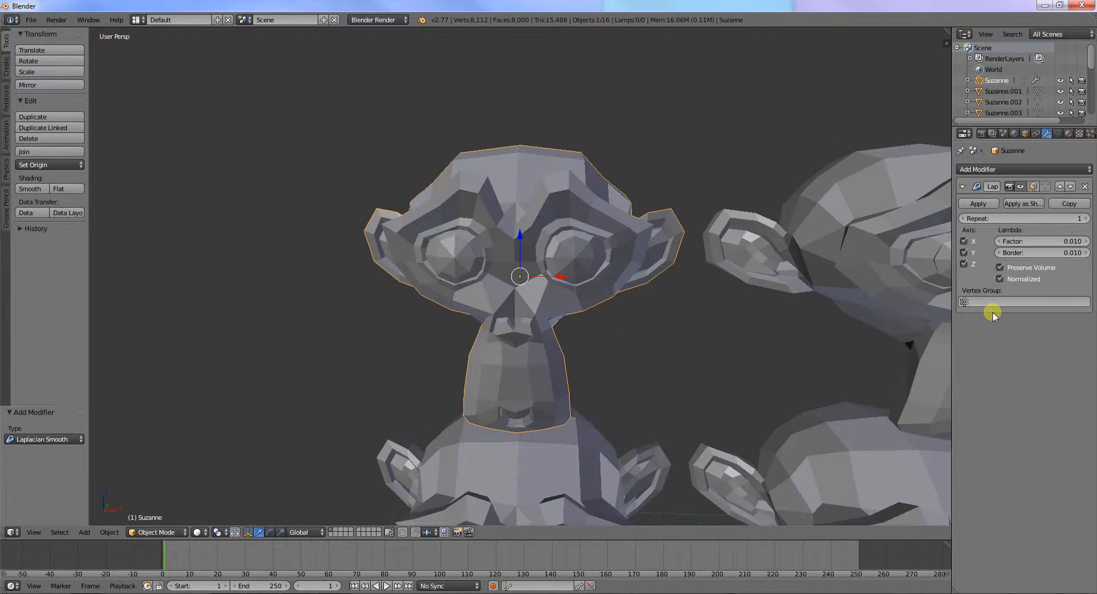
left_click(964, 219)
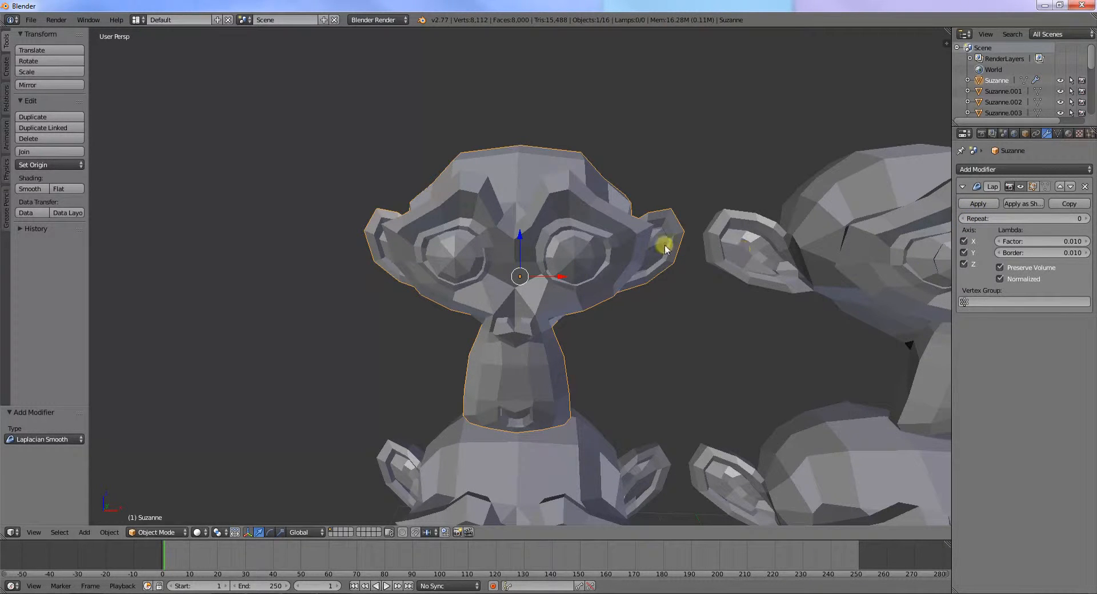
Add a Laplacian Smooth modifier to the second monkey in the top row.
middle_click_drag(869, 293, 622, 288, "shift")
right_click(673, 278)
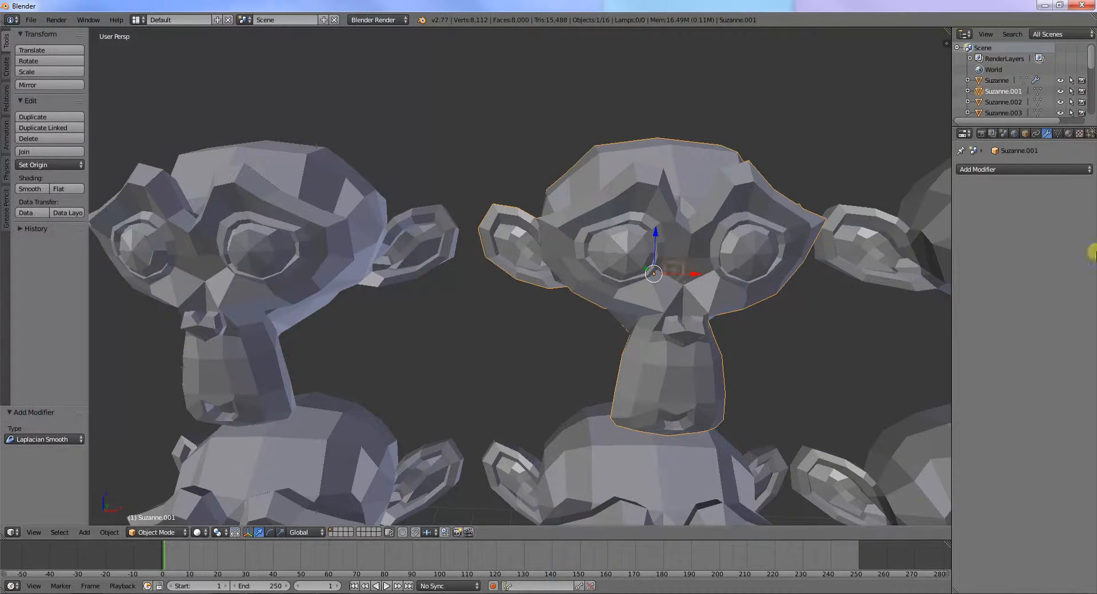
left_click(1053, 169)
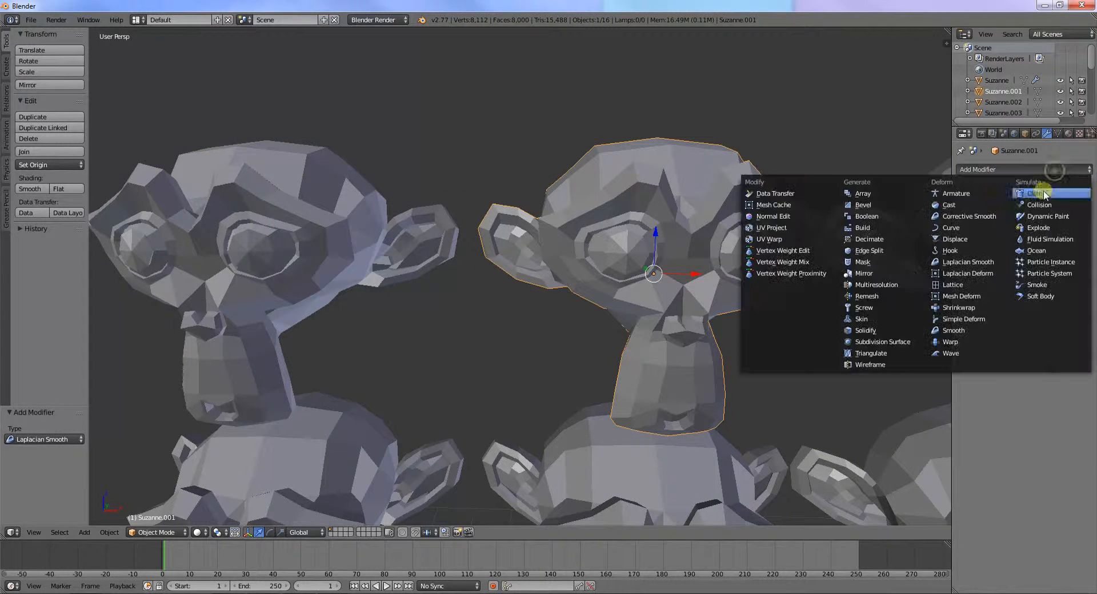
left_click(995, 262)
Add a Laplacian Smooth modifier to the third monkey in the top row and set its Repeat to 5.
middle_click_drag(849, 291, 548, 287, "shift")
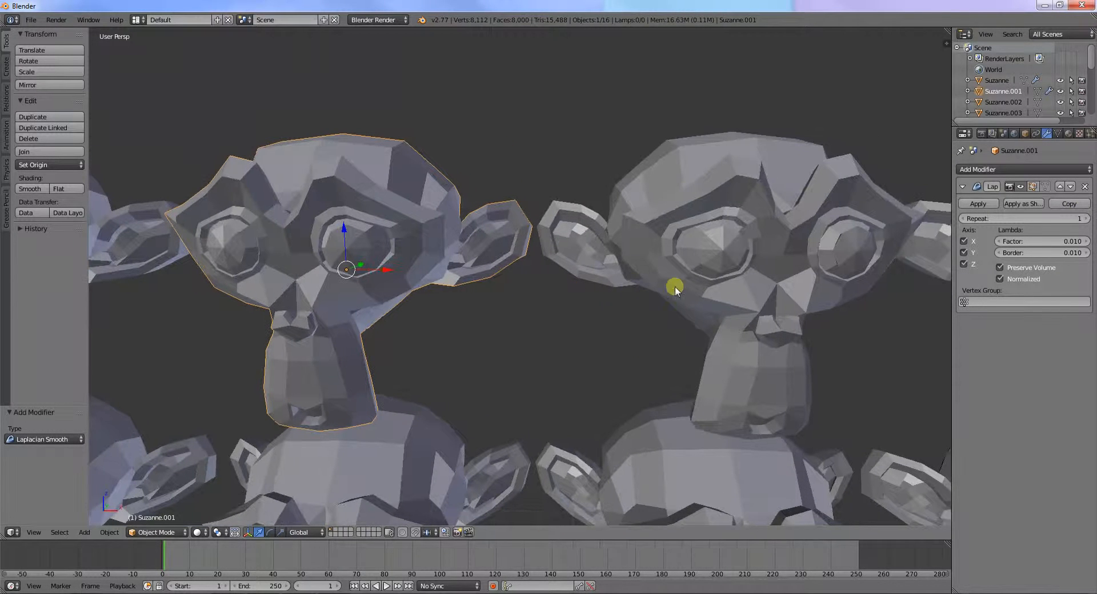
right_click(757, 277)
left_click(1014, 169)
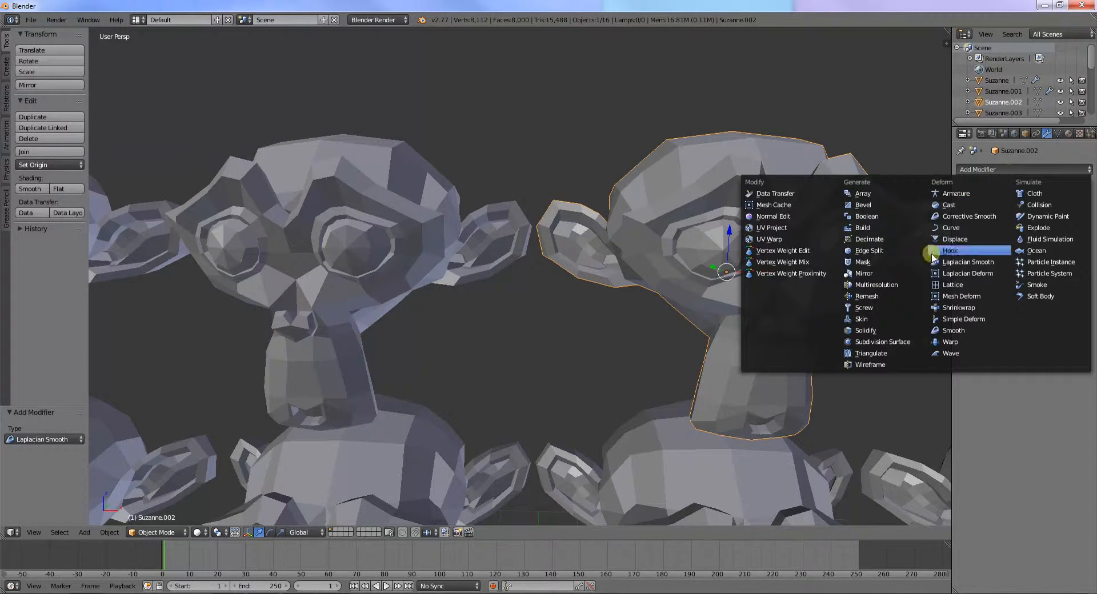
left_click(968, 262)
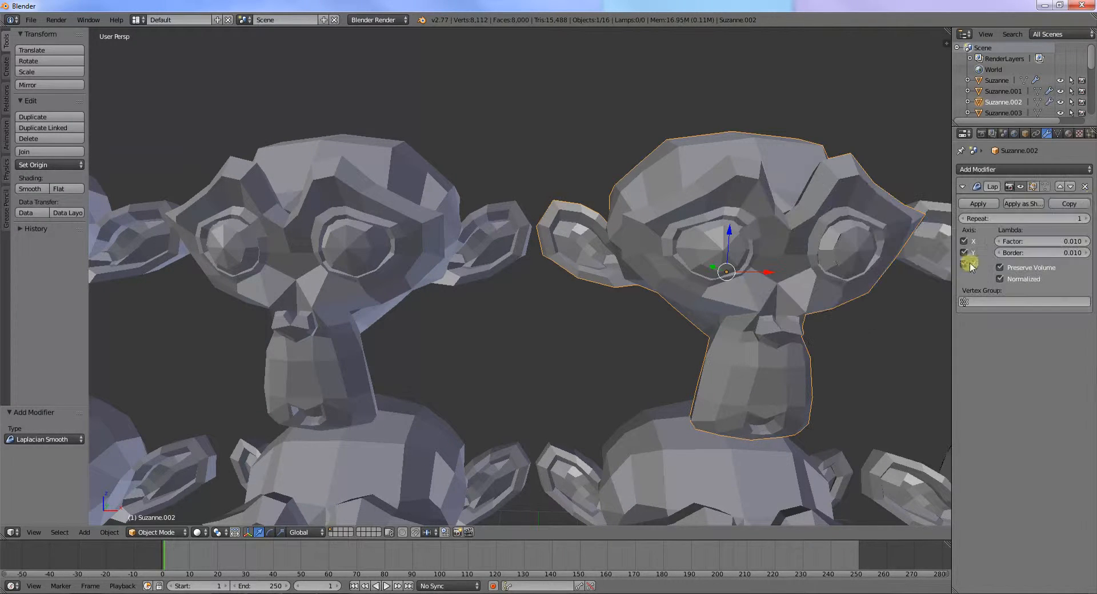
left_click(1087, 221)
left_click(1087, 222)
left_click(1087, 222)
left_click(1087, 222)
Add a Laplacian Smooth modifier to the fourth monkey in the top row and set its Repeat to 10.
middle_click_drag(892, 265, 532, 276, "shift")
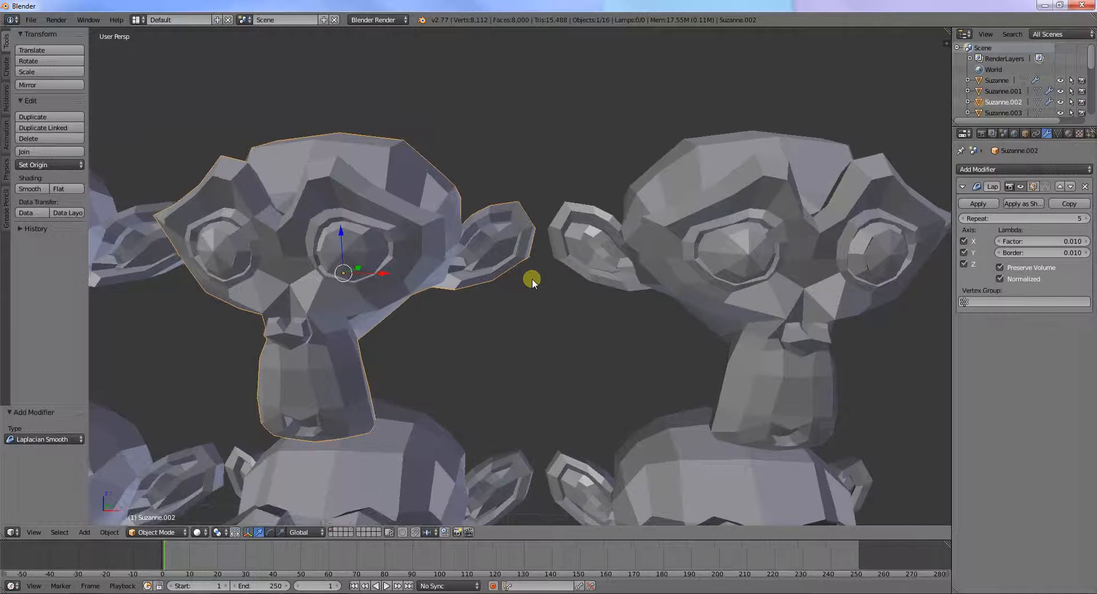
right_click(766, 252)
left_click(1059, 171)
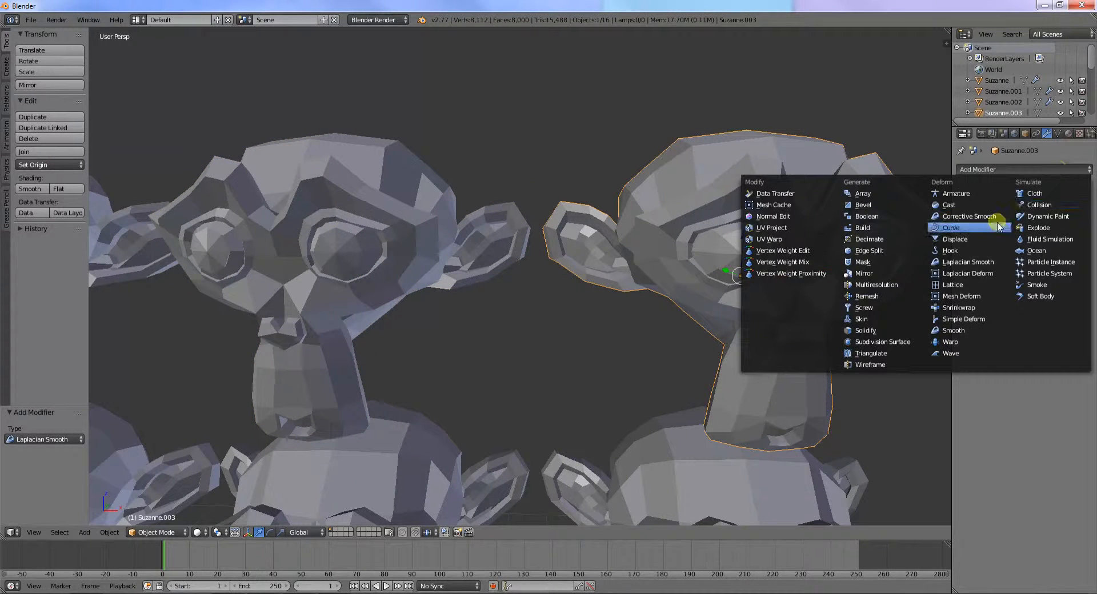
left_click(990, 257)
left_click(1036, 219)
type("10")
key("Return")
scroll(800, 251, "down", 1)
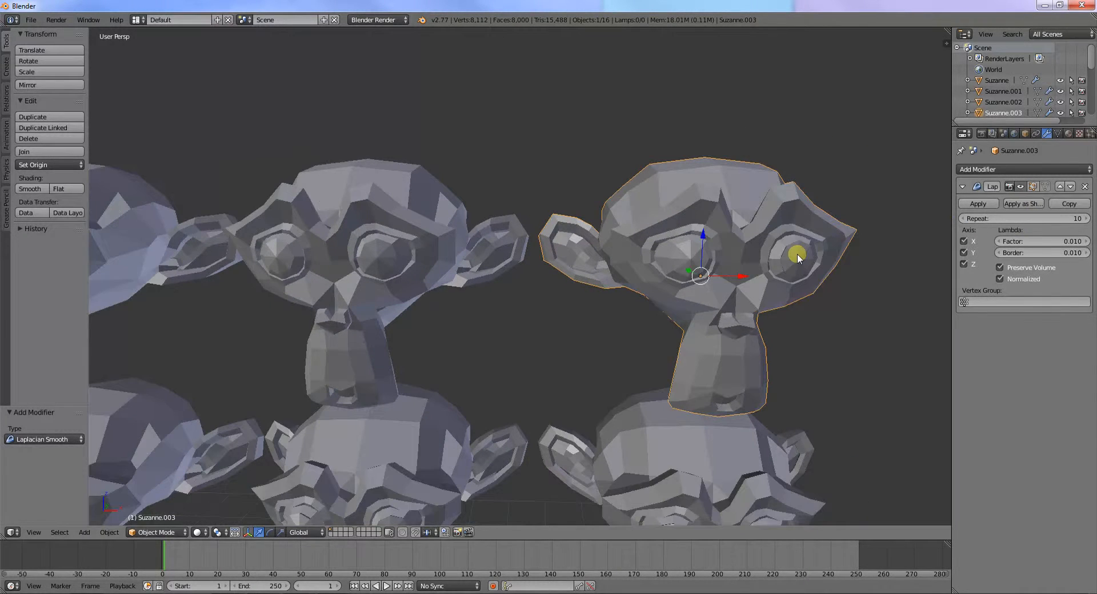
key("Tab")
key("Tab")
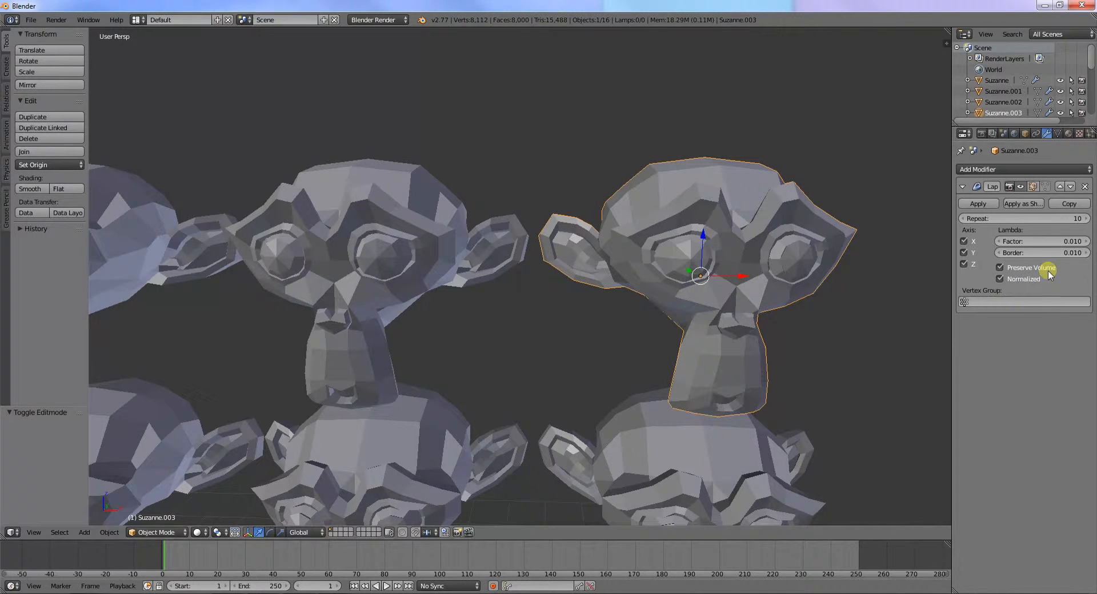
Set the Lambda Factor of the fourth top-row monkey's Laplacian Smooth modifier to 0.5.
left_click(1072, 242)
type("0.5")
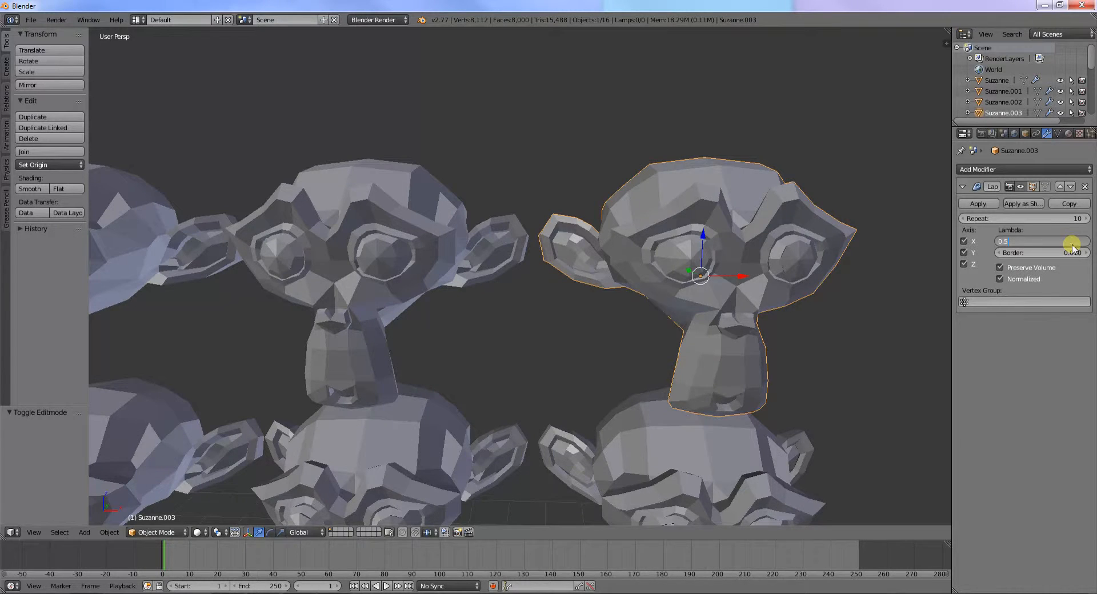
key("Return")
Set the Lambda Factor to 0.5 on the third top-row monkey's Laplacian Smooth modifier.
right_click(448, 260)
left_click(1044, 242)
type("0")
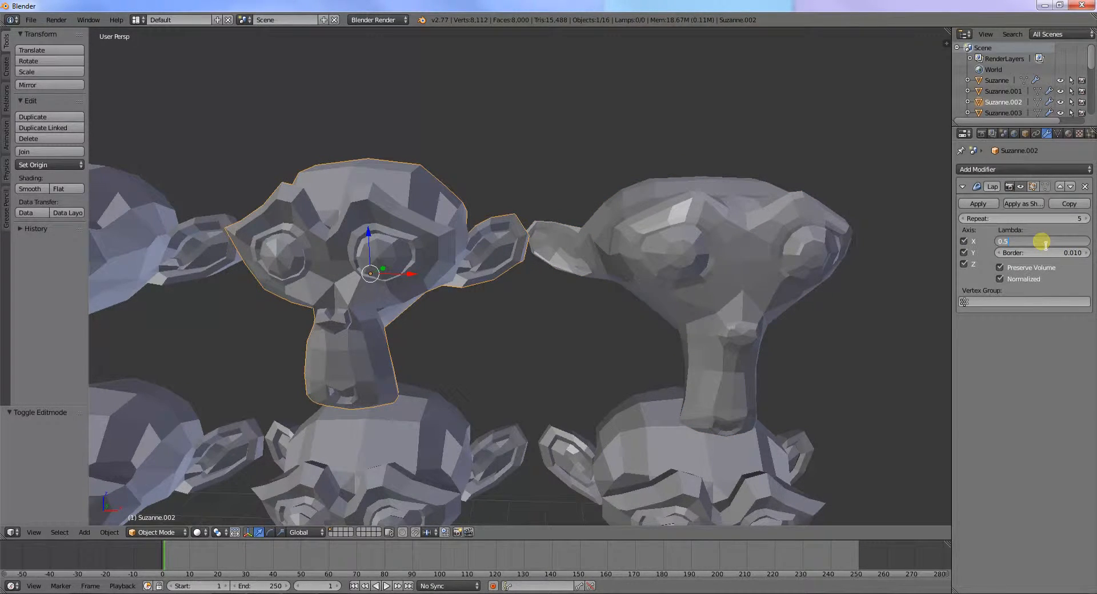
key("Return")
Set the Lambda Factor to 0.5 for the second monkey in the top row.
middle_click_drag(452, 306, 746, 337, "shift")
right_click(394, 262)
left_click(1067, 241)
type("0.5")
key("Return")
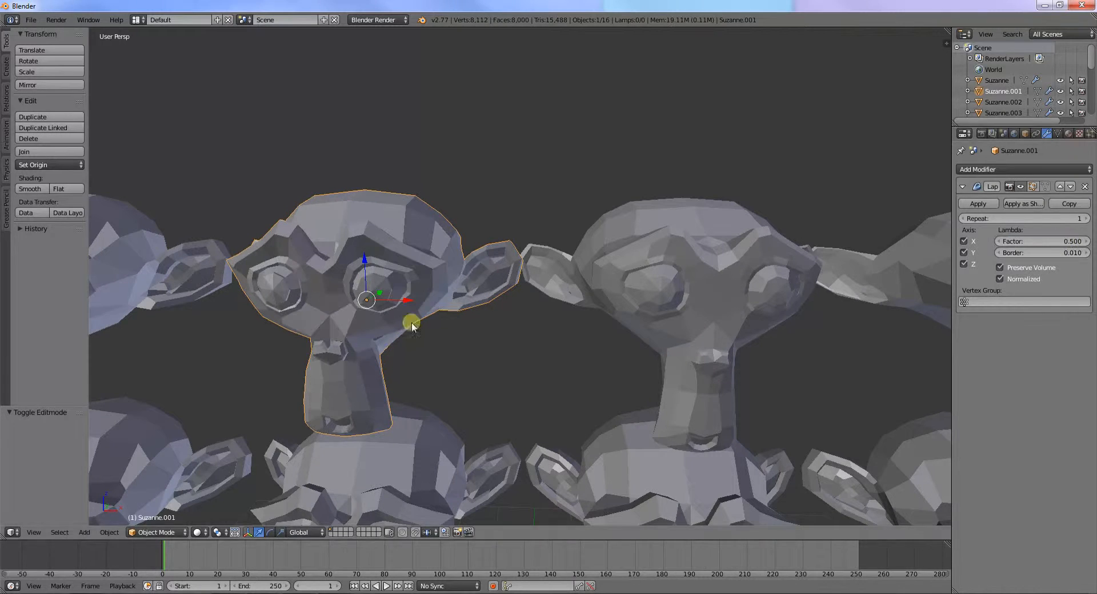
Give the first top-row monkey's Laplacian Smooth modifier a Lambda Factor of 0.5.
middle_click_drag(345, 337, 580, 331, "shift")
right_click(381, 286)
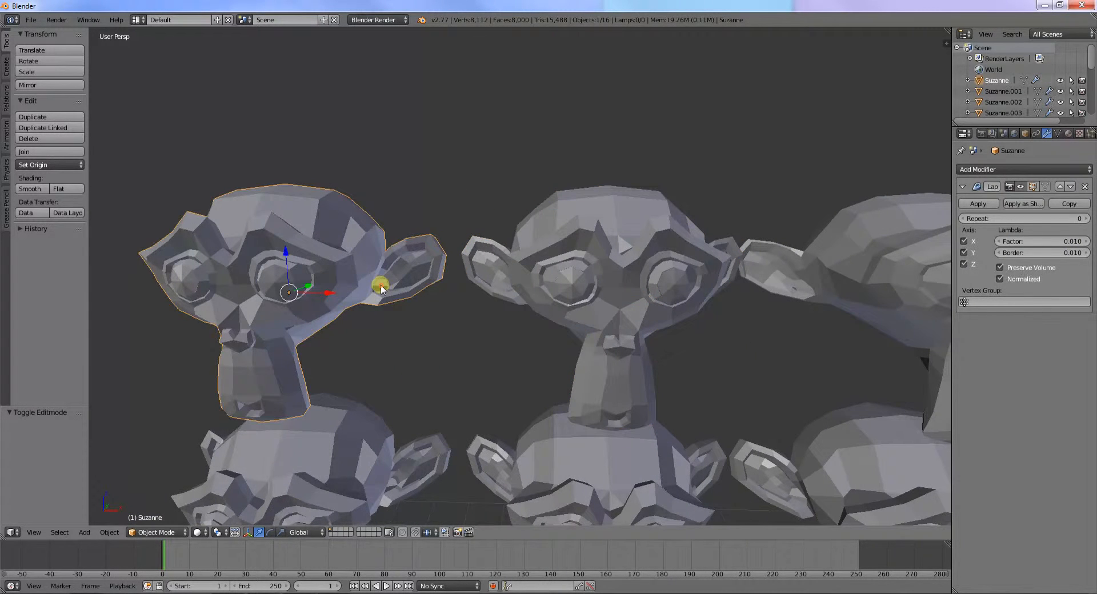
left_click(1069, 240)
key("Escape")
Go through the top-row monkeys one by one to compare their shapes with their Repeat settings.
middle_click_drag(638, 279, 666, 282)
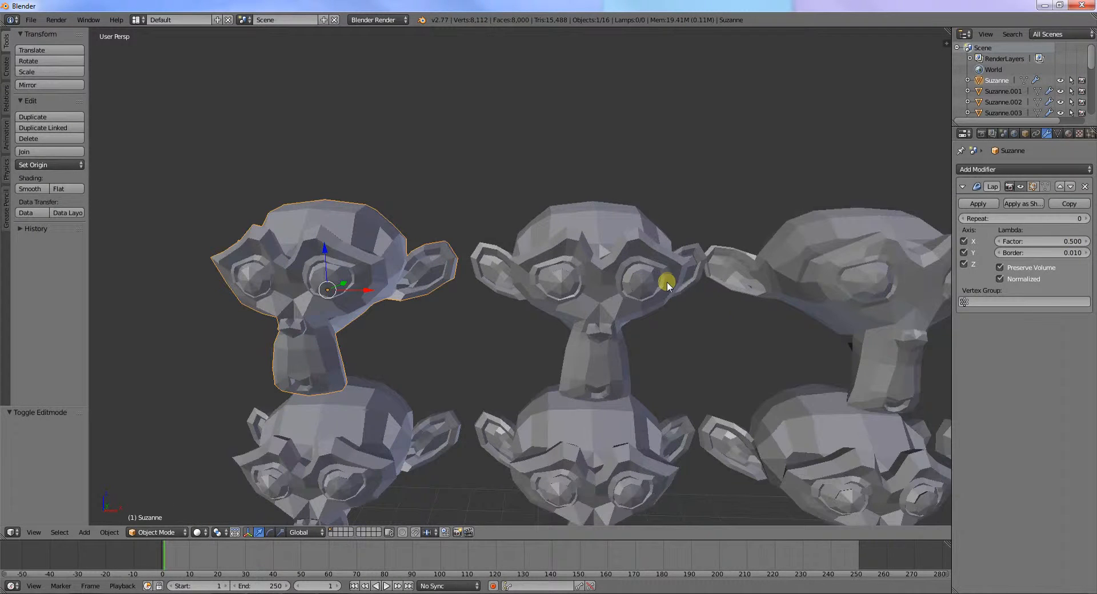
middle_click_drag(754, 330, 643, 295)
scroll(644, 295, "down", 1)
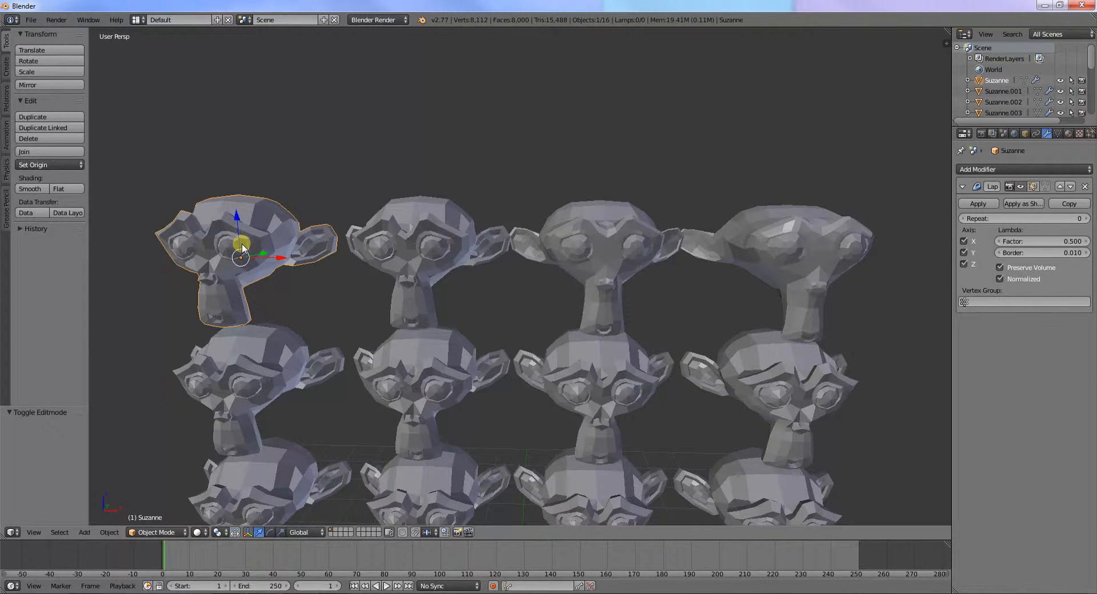
right_click(438, 246)
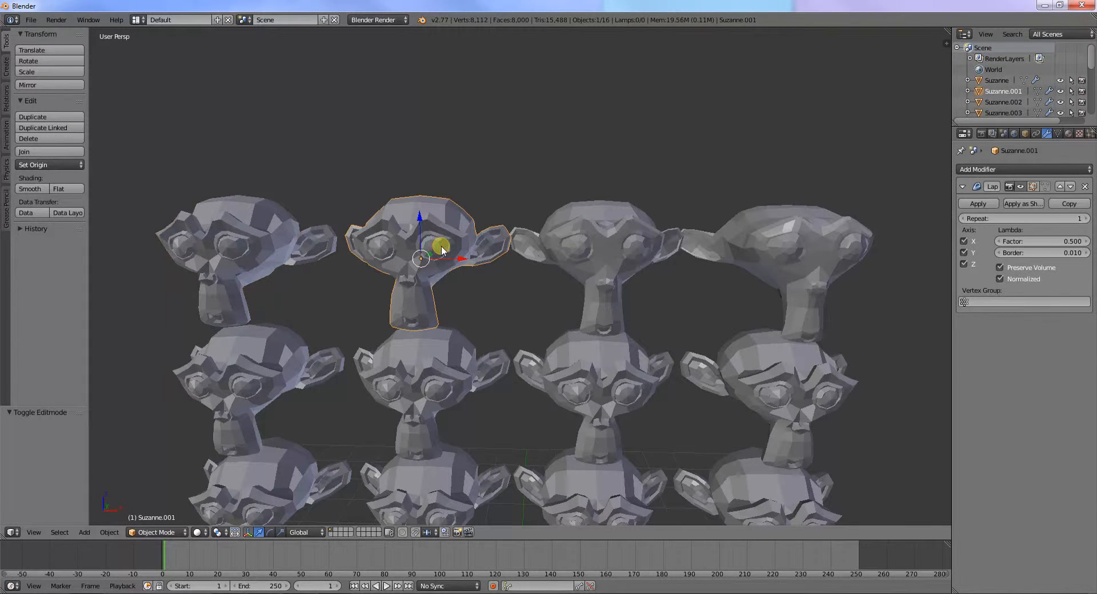
right_click(589, 252)
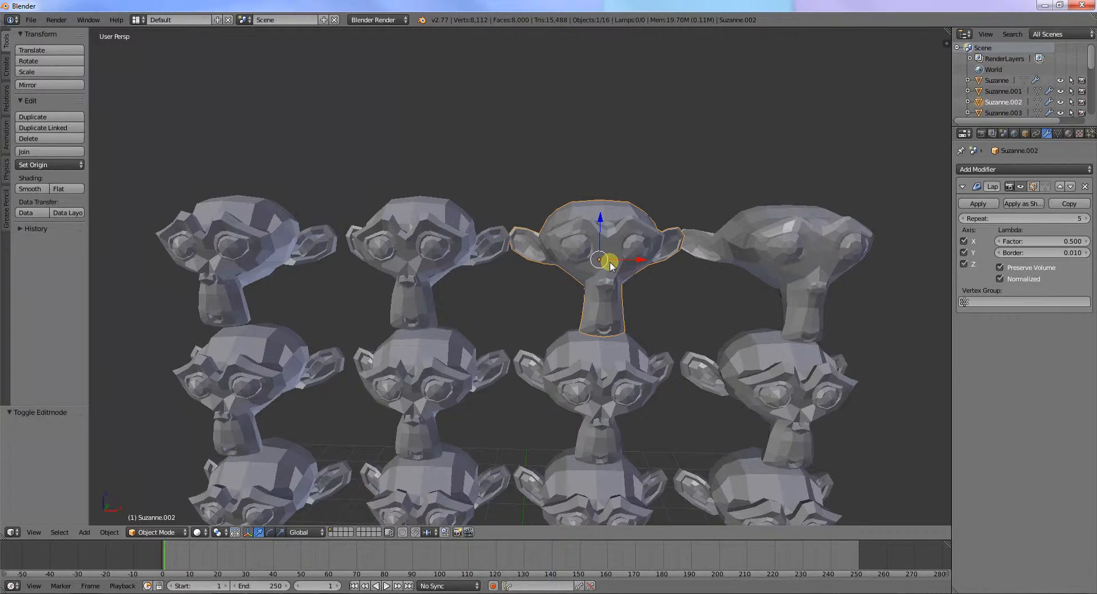
right_click(831, 256)
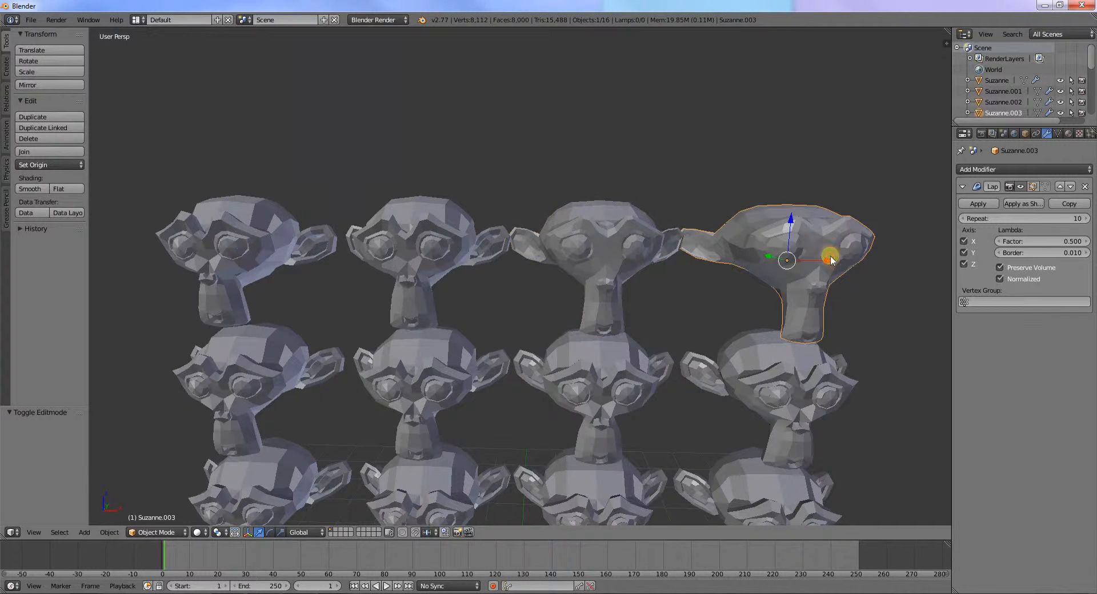
mouse_move(850, 306)
middle_mouse_down()
mouse_move(783, 316)
mouse_move(752, 309)
mouse_move(756, 299)
mouse_move(794, 313)
mouse_move(845, 306)
middle_mouse_up()
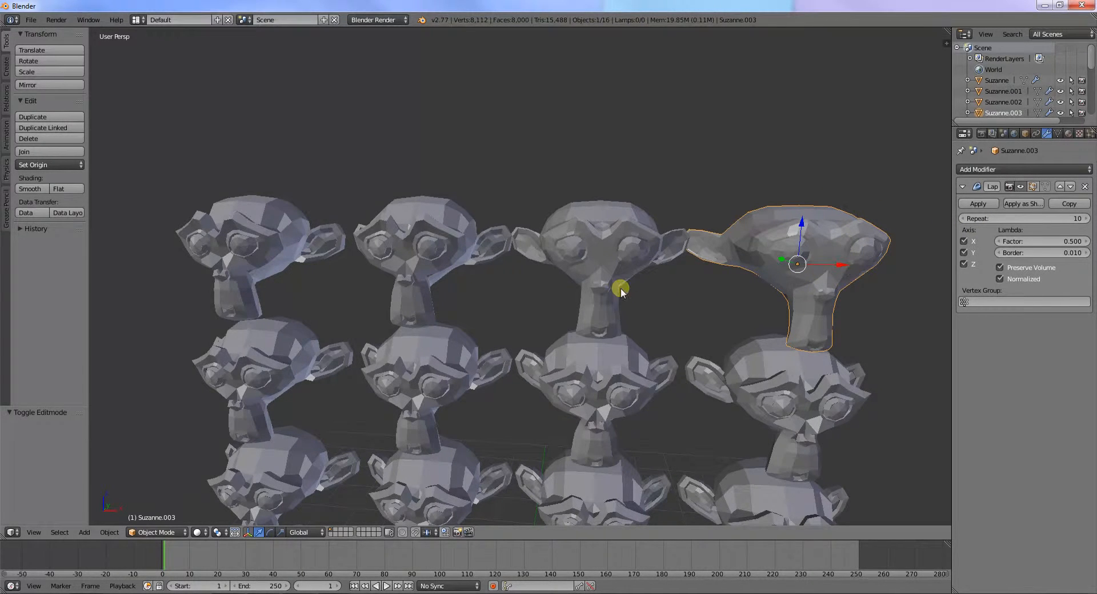
Add a Laplacian Smooth modifier to the first monkey in the second row, with a Lambda Factor of 2 and Repeat of 0.
middle_click_drag(664, 361, 681, 260, "shift")
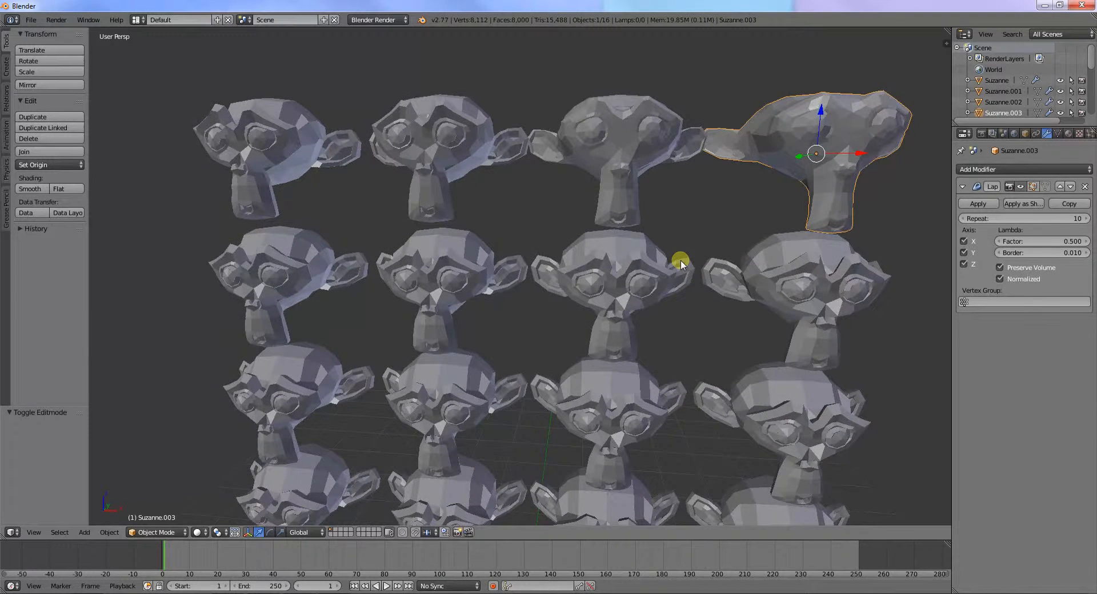
right_click(329, 276)
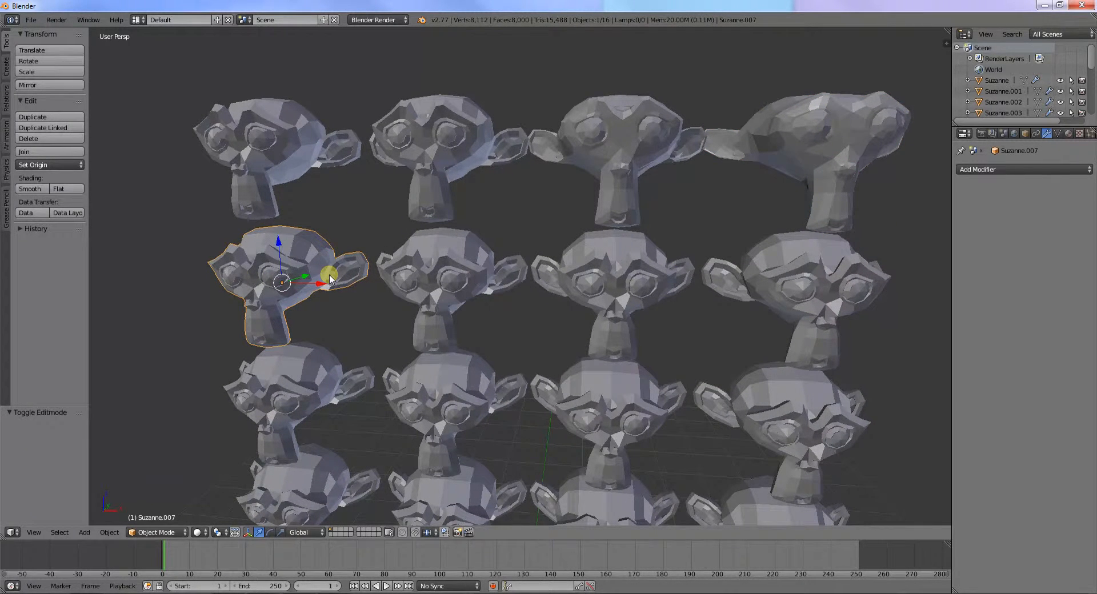
right_click(319, 173)
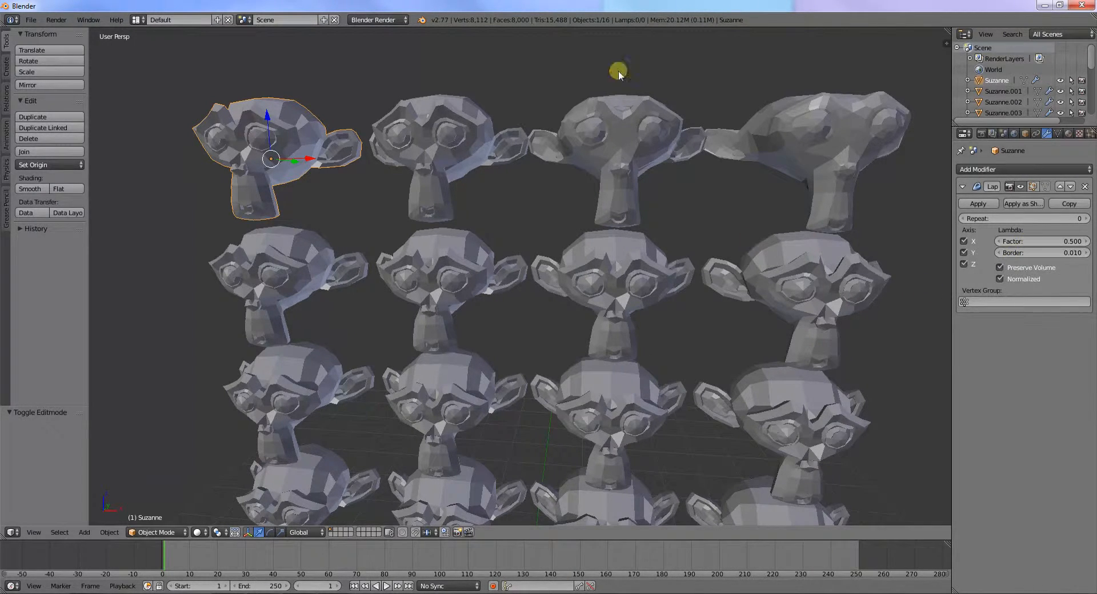
right_click(310, 282)
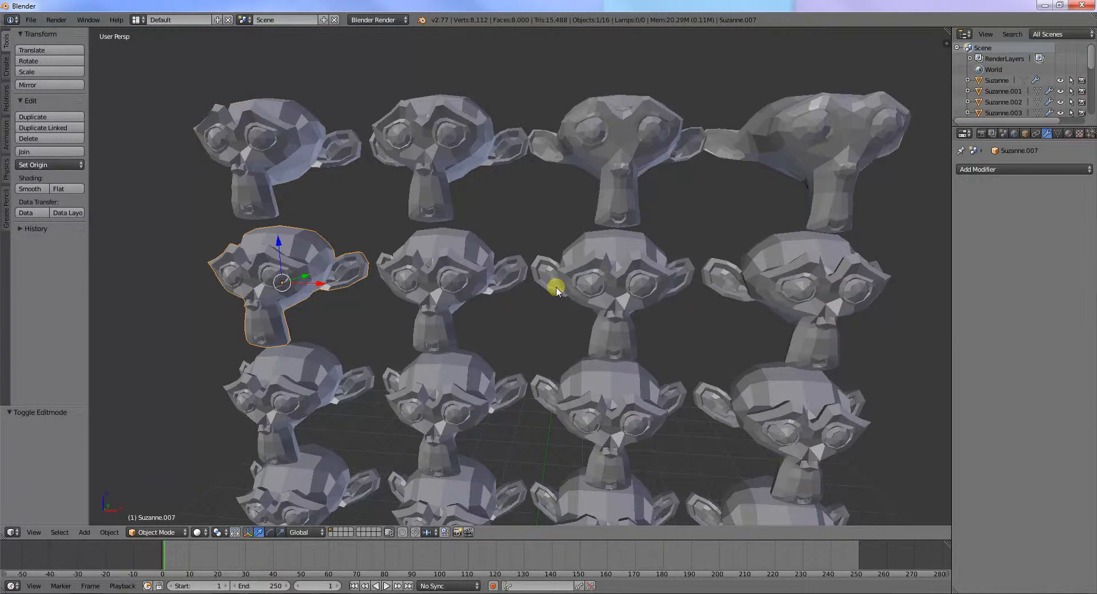
left_click(998, 171)
left_click(971, 262)
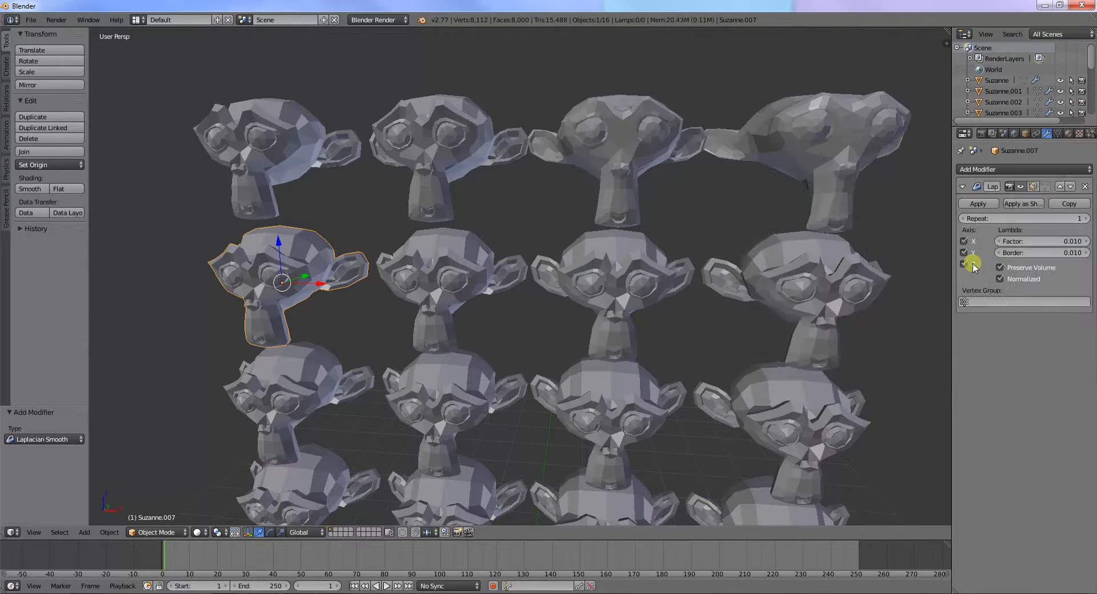
left_click(1052, 243)
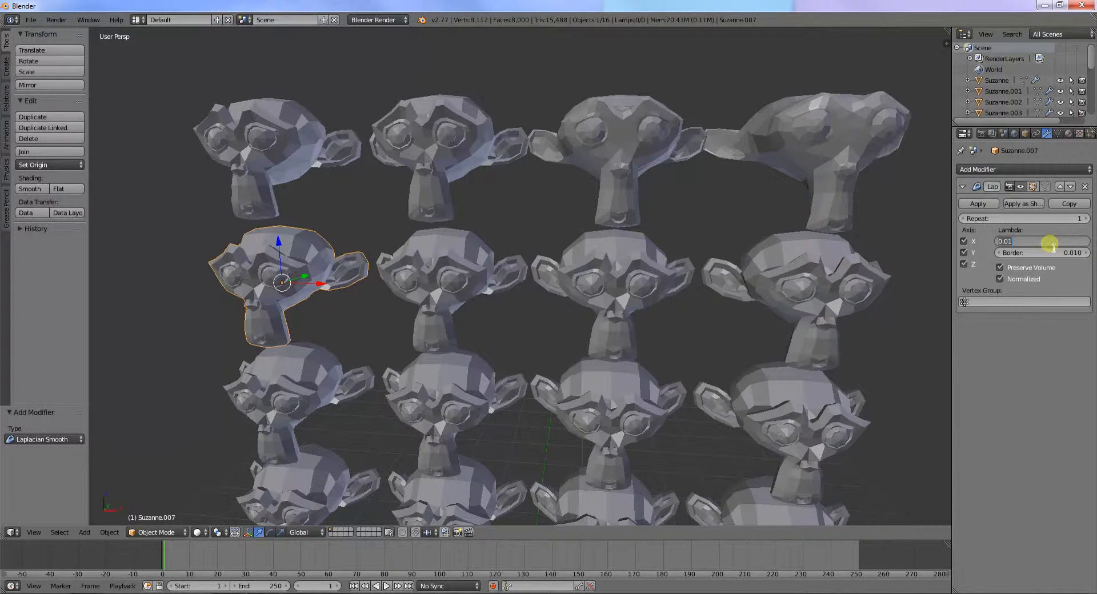
type("2")
key("Return")
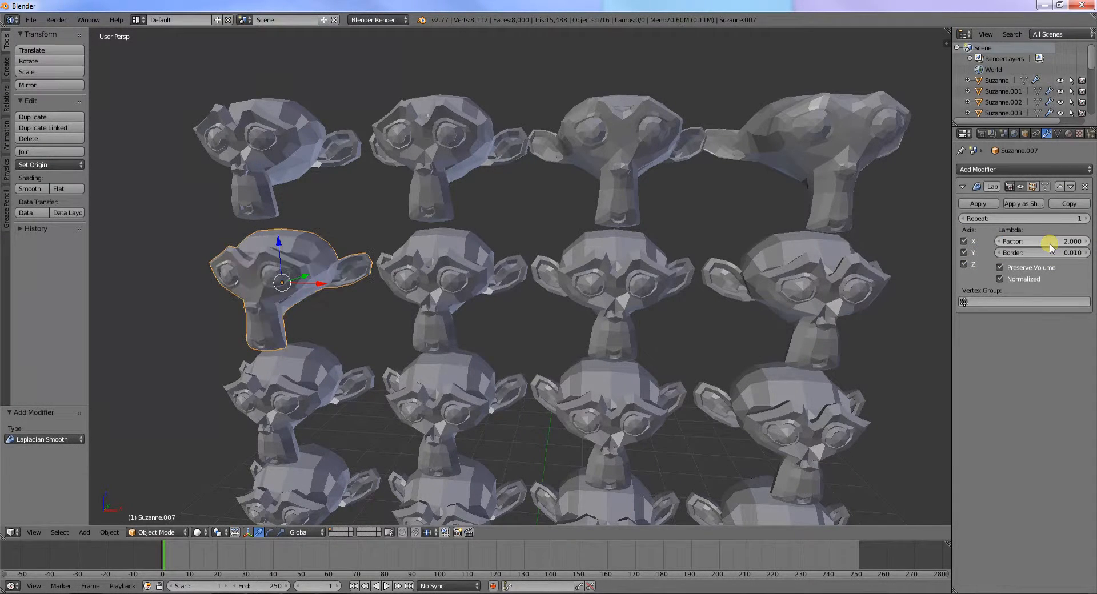
left_click(963, 218)
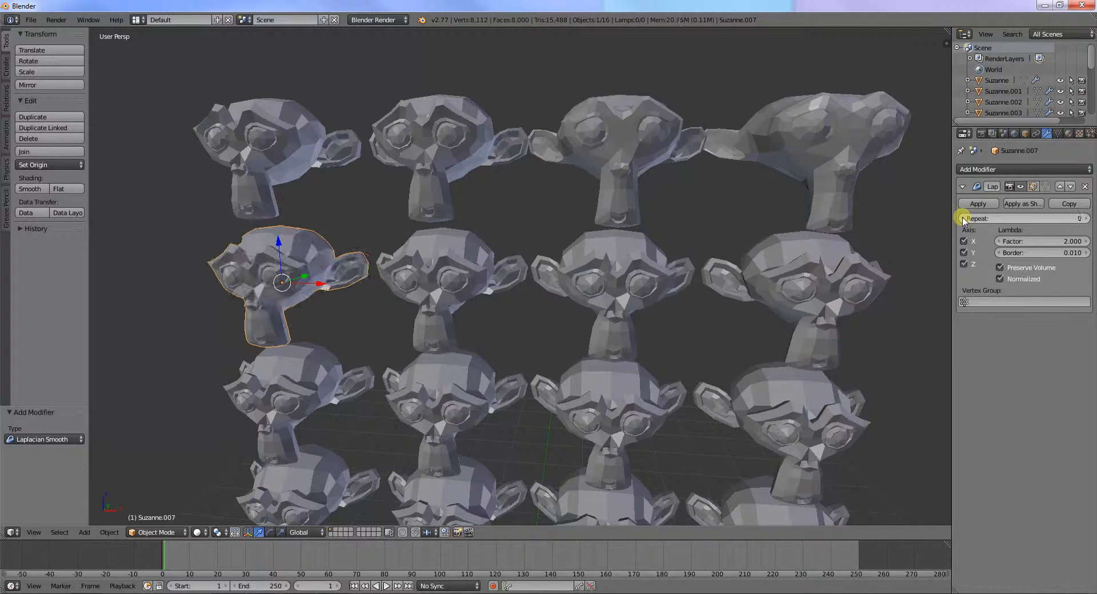
Give the second monkey in the second row a Laplacian Smooth modifier with a Lambda Factor of 2.
right_click(427, 265)
left_click(1024, 170)
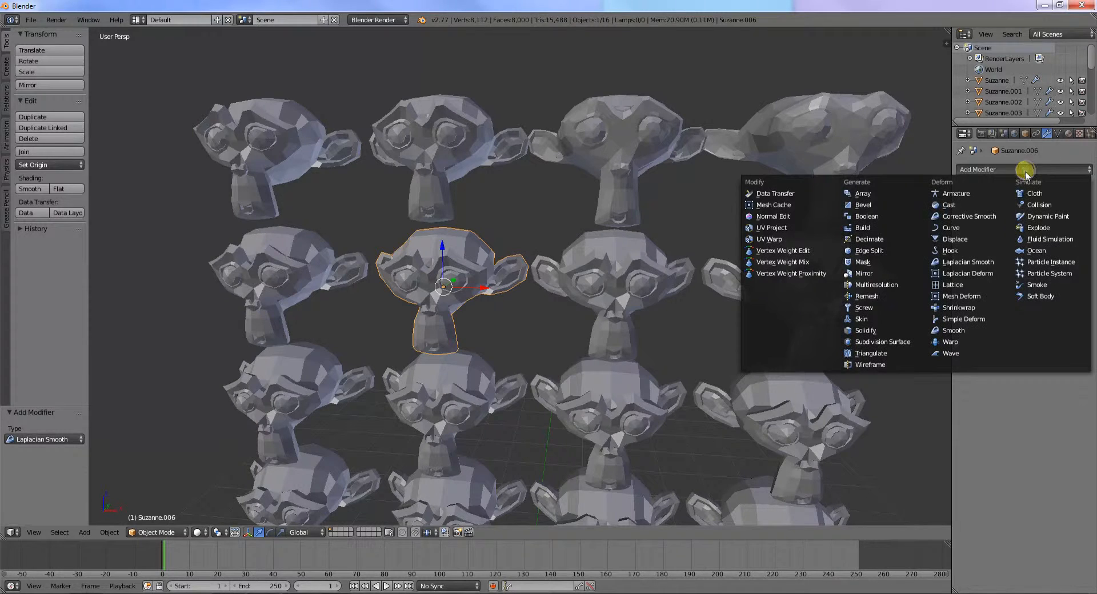
left_click(967, 261)
left_click(1071, 241)
type("2")
key("Return")
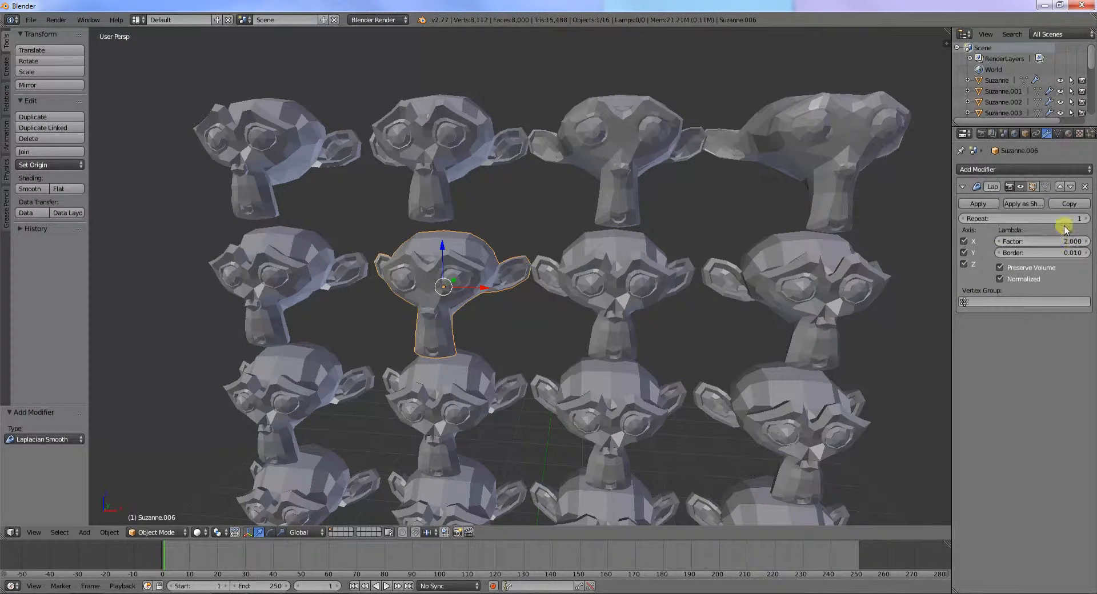
Add a Laplacian Smooth modifier to the third second-row monkey, with Repeat set to 5 and Lambda Factor to 2.
right_click(625, 286)
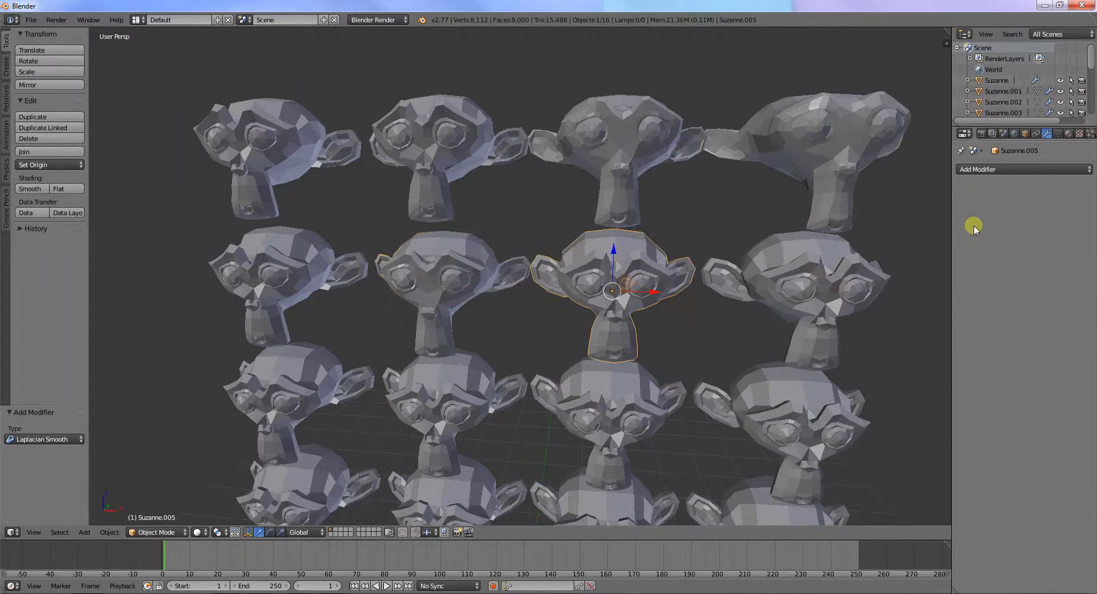
left_click(980, 169)
left_click(988, 261)
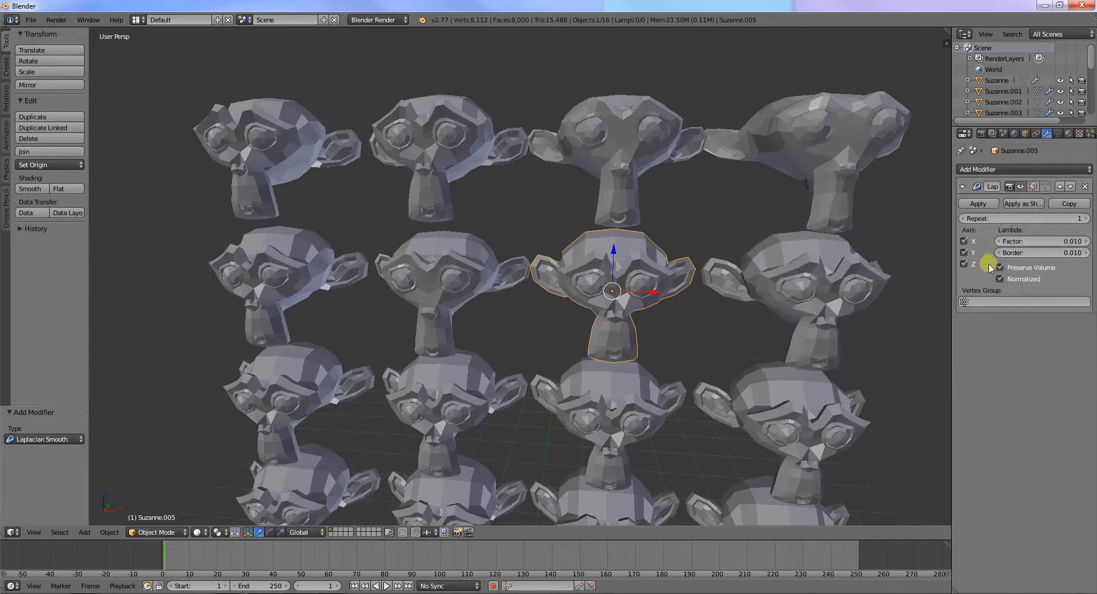
left_click(1064, 219)
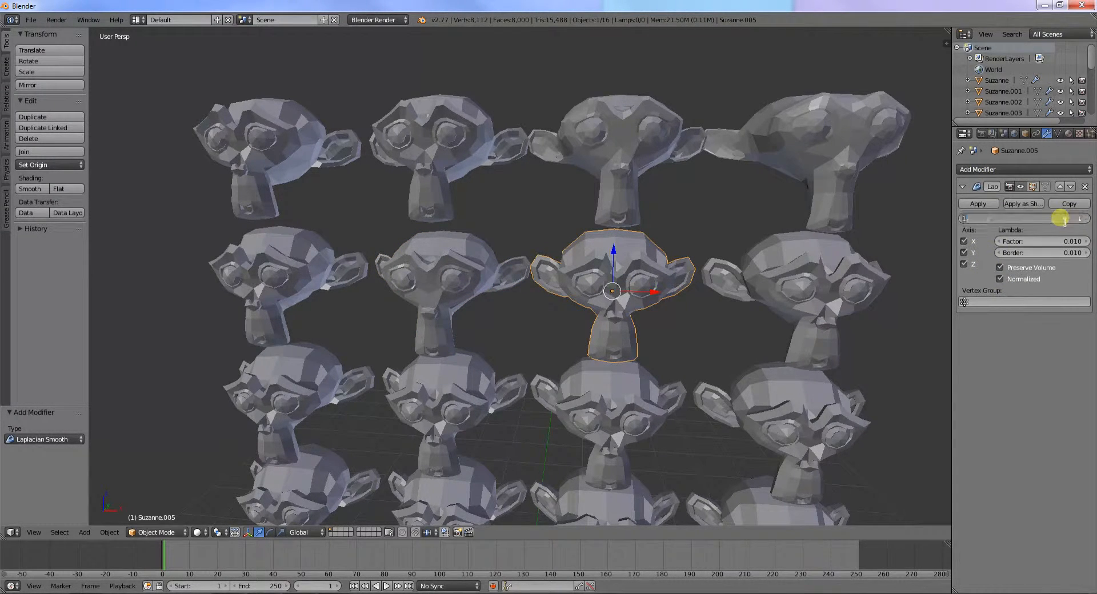
type("5")
key("Return")
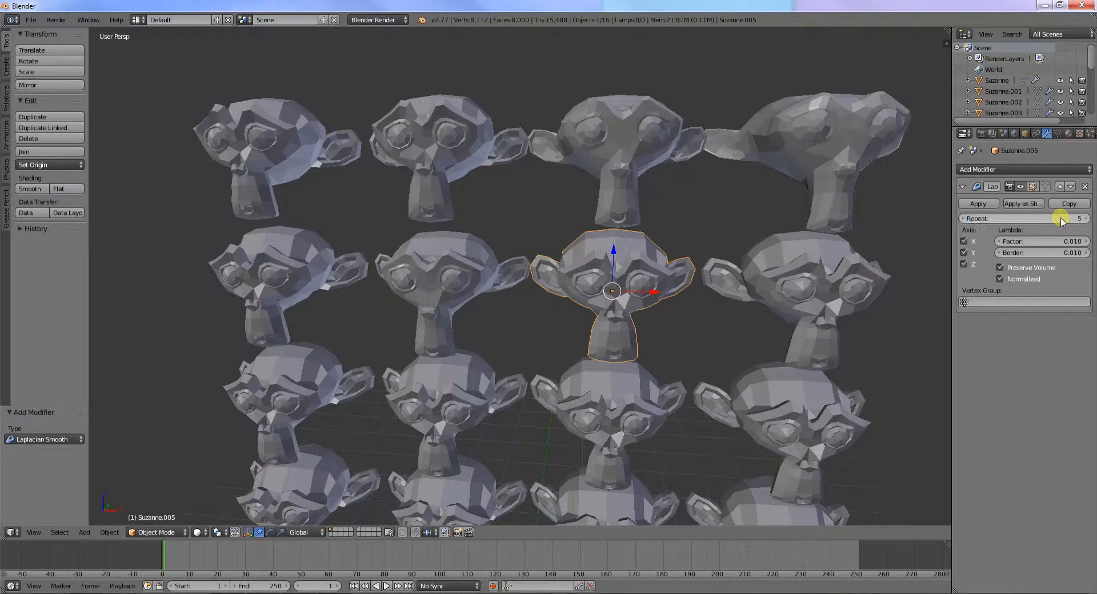
left_click(1062, 241)
type("2")
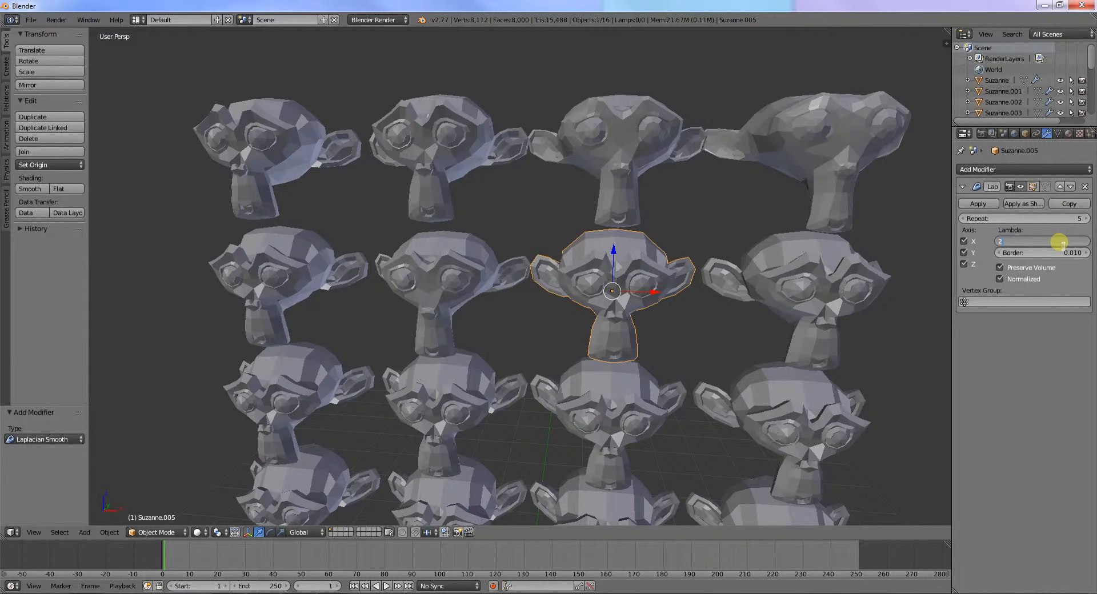
key("Return")
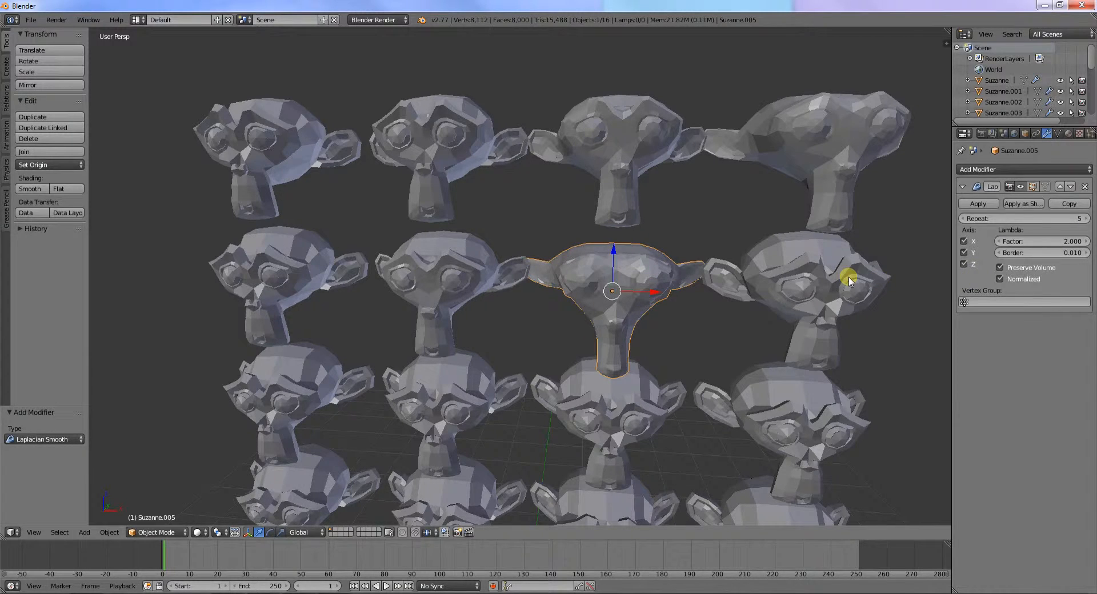
Add a Laplacian Smooth modifier to the fourth second-row monkey, with Repeat set to 10 and Lambda Factor to 2.
right_click(848, 280)
left_click(977, 169)
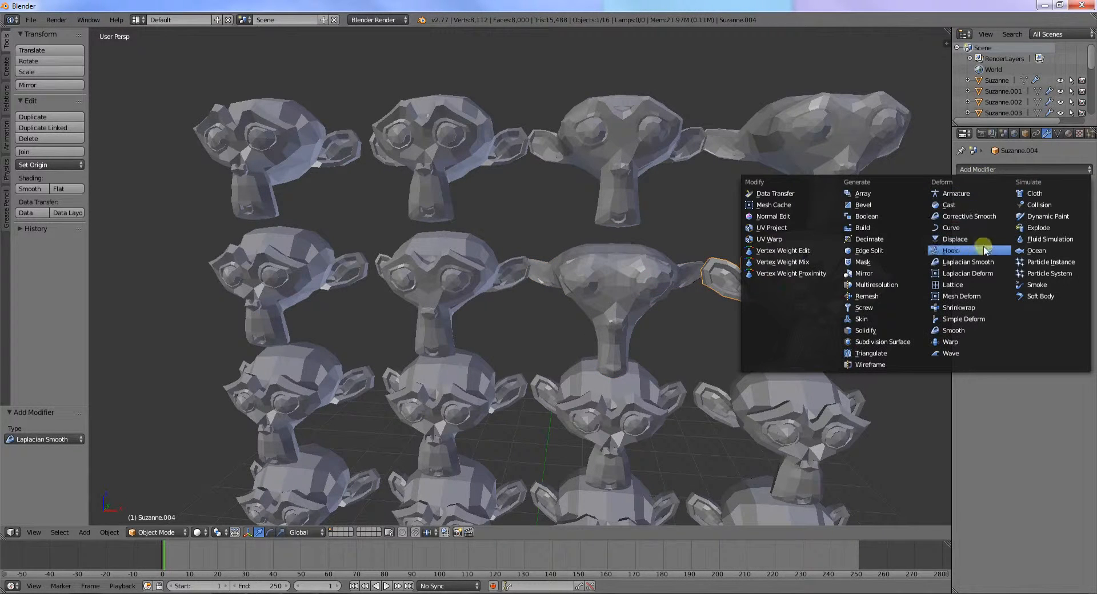
left_click(967, 262)
left_click(1041, 219)
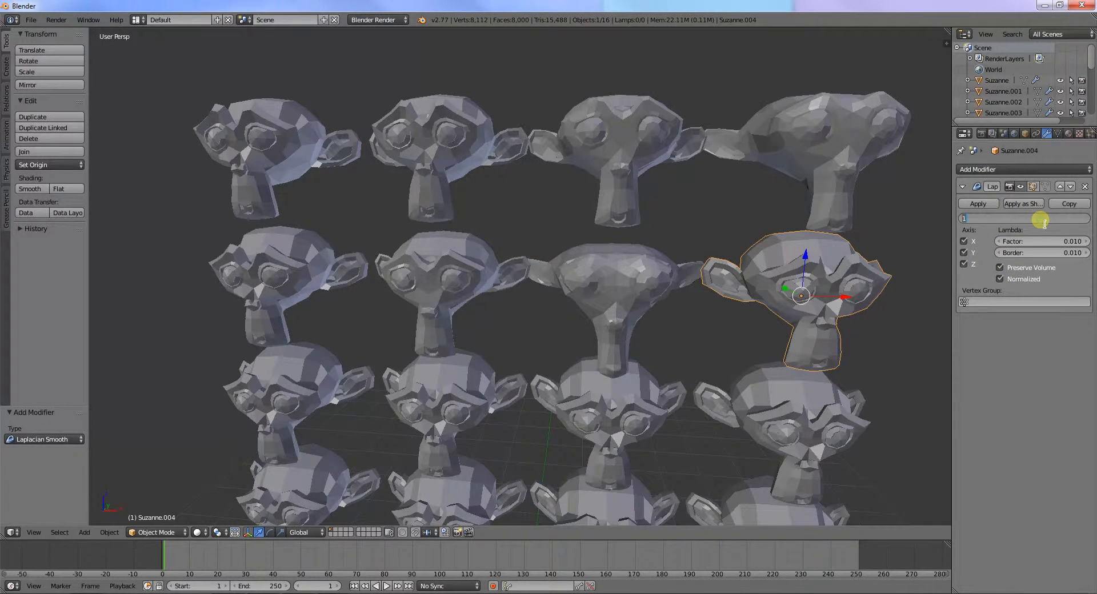
type("10")
key("Return")
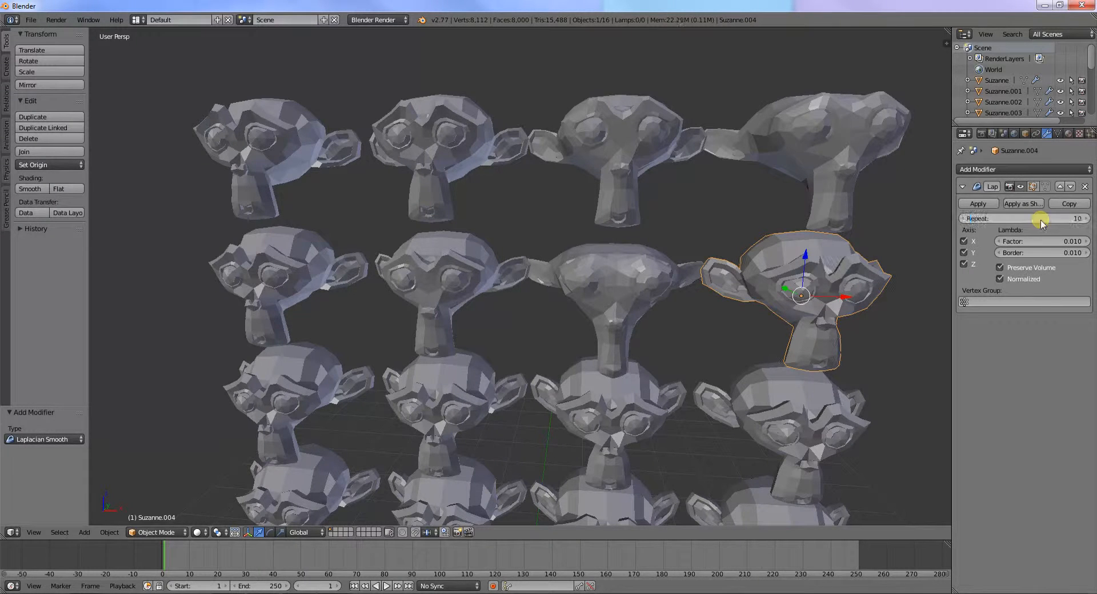
left_click(1053, 242)
type("2")
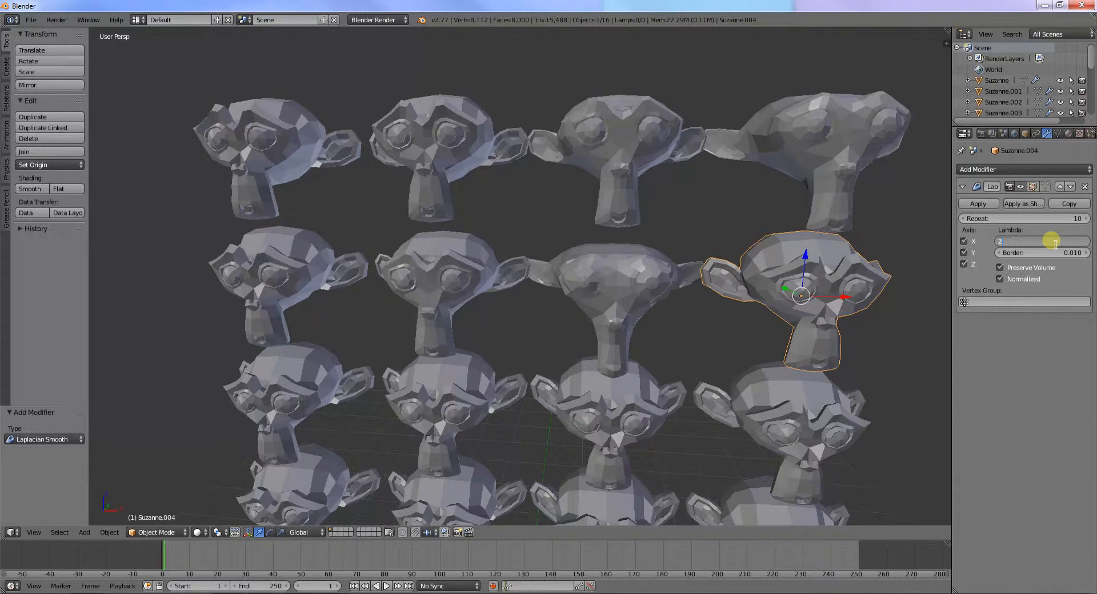
key("Return")
Add a Laplacian Smooth modifier to the first monkey in the third row, with Repeat 0 and a Lambda Factor of 0.1.
scroll(692, 287, "down", 2)
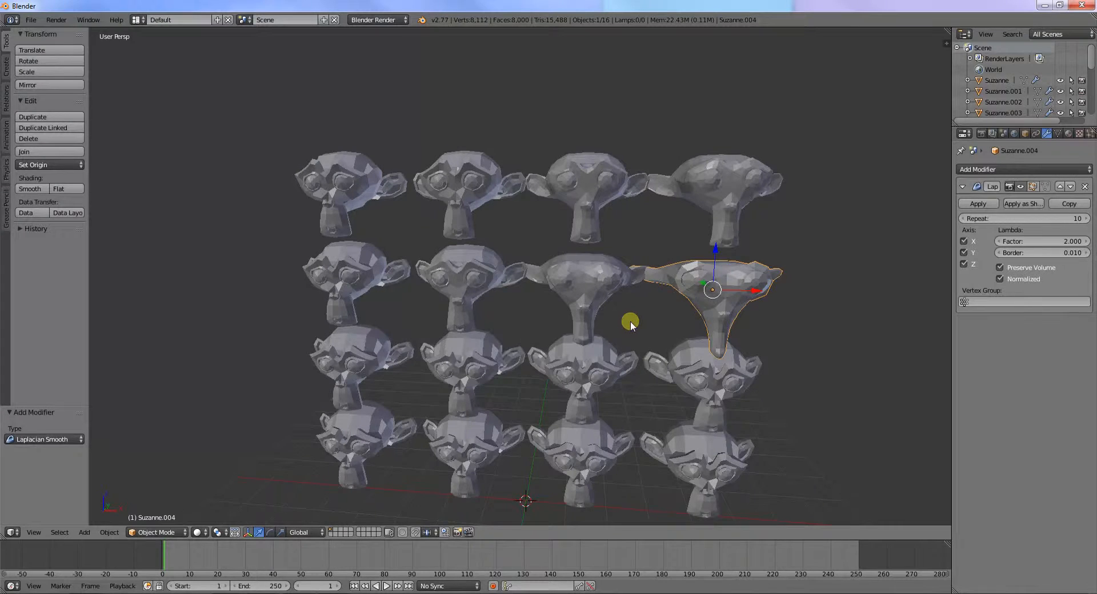
middle_click_drag(630, 321, 658, 272, "shift")
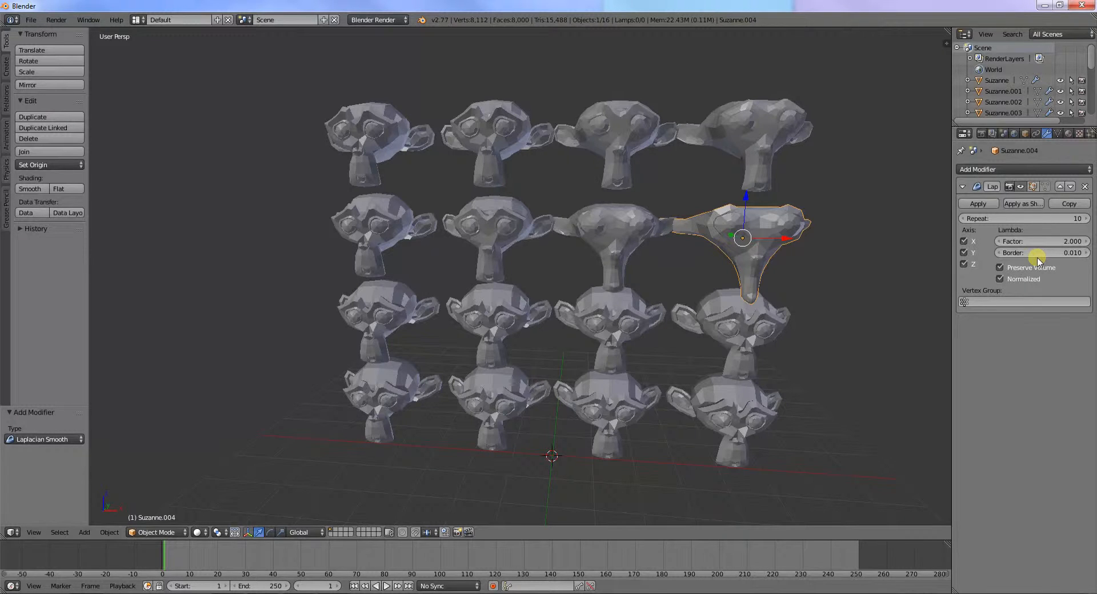
right_click(402, 309)
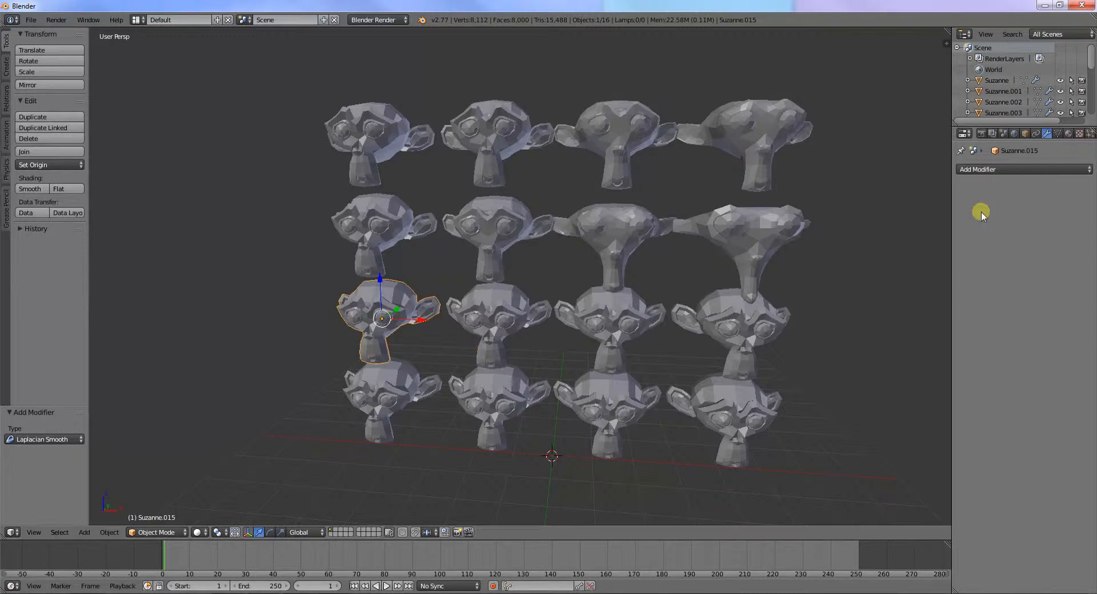
left_click(1015, 170)
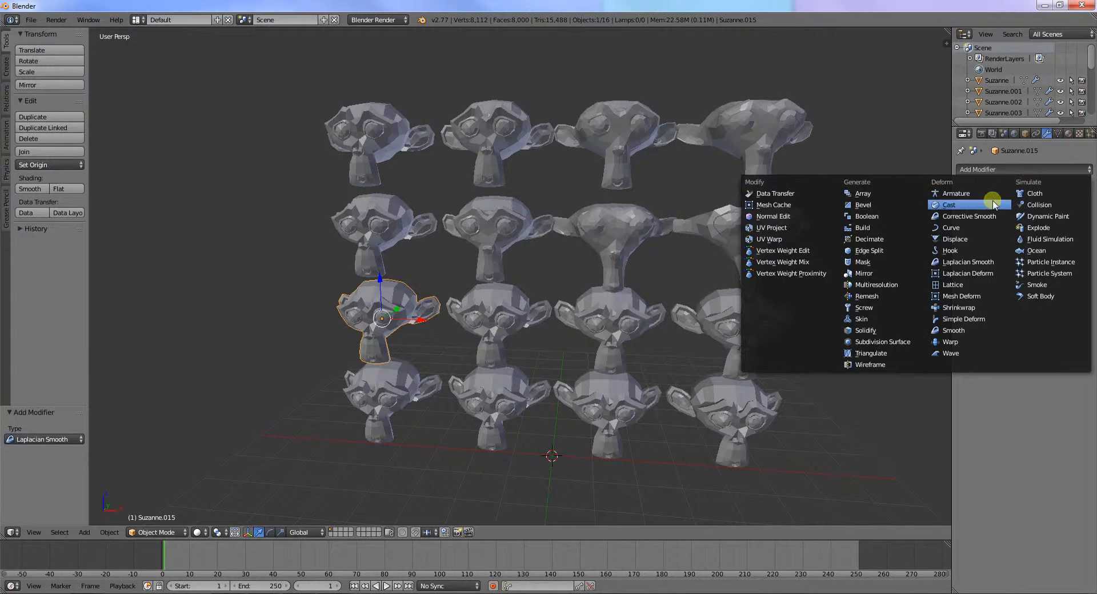
left_click(998, 263)
left_click(963, 219)
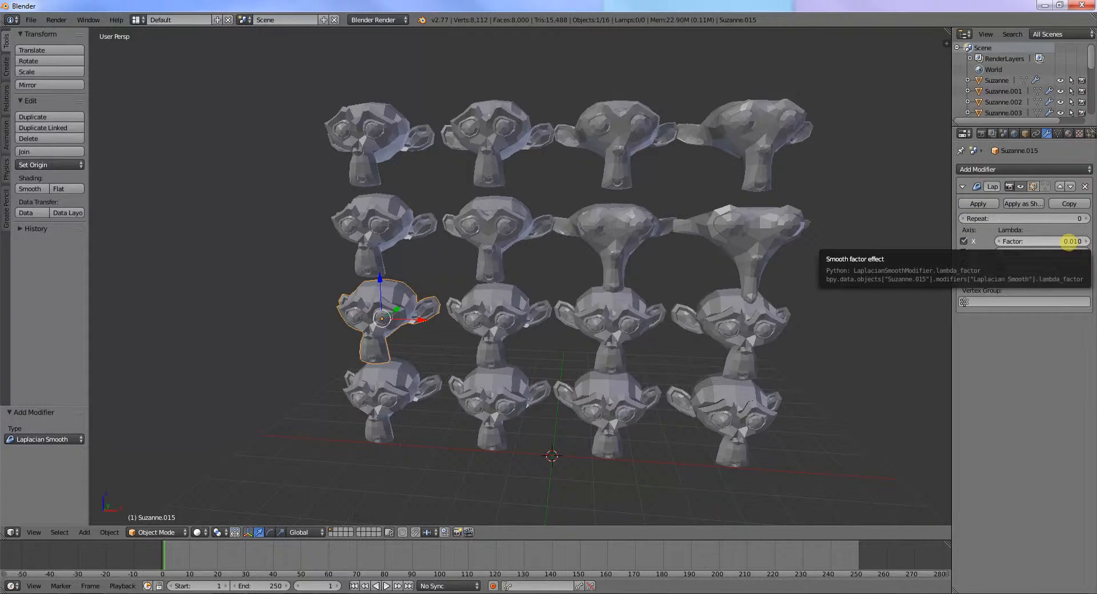
left_click(1070, 242)
key("BackSpace")
type(".1")
key("Return")
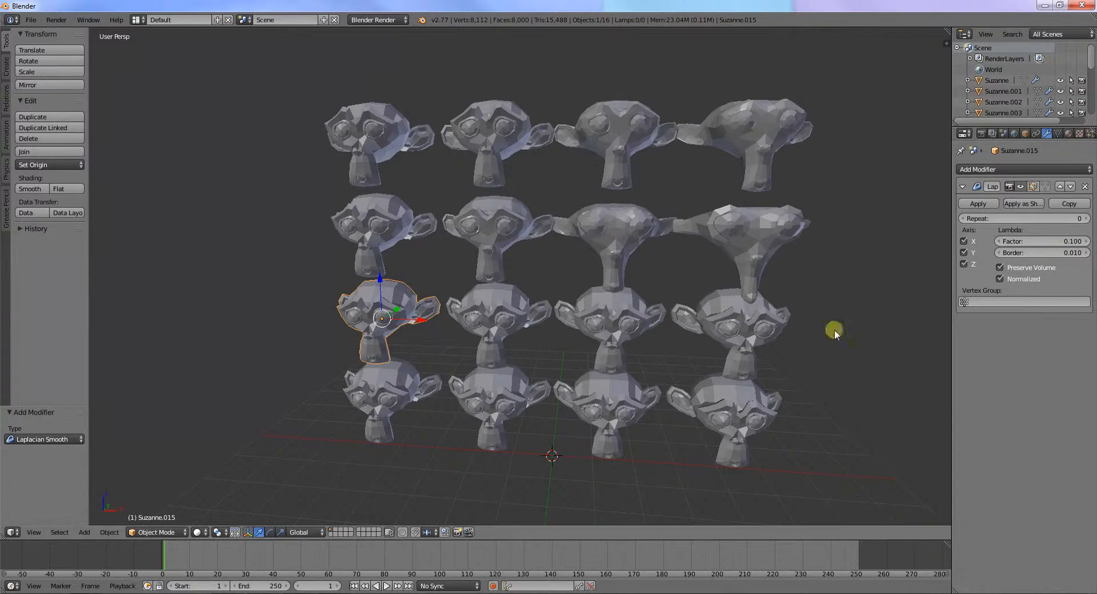
Give the second monkey in the third row a Laplacian Smooth modifier with a Lambda Factor of 0.1.
right_click(516, 291)
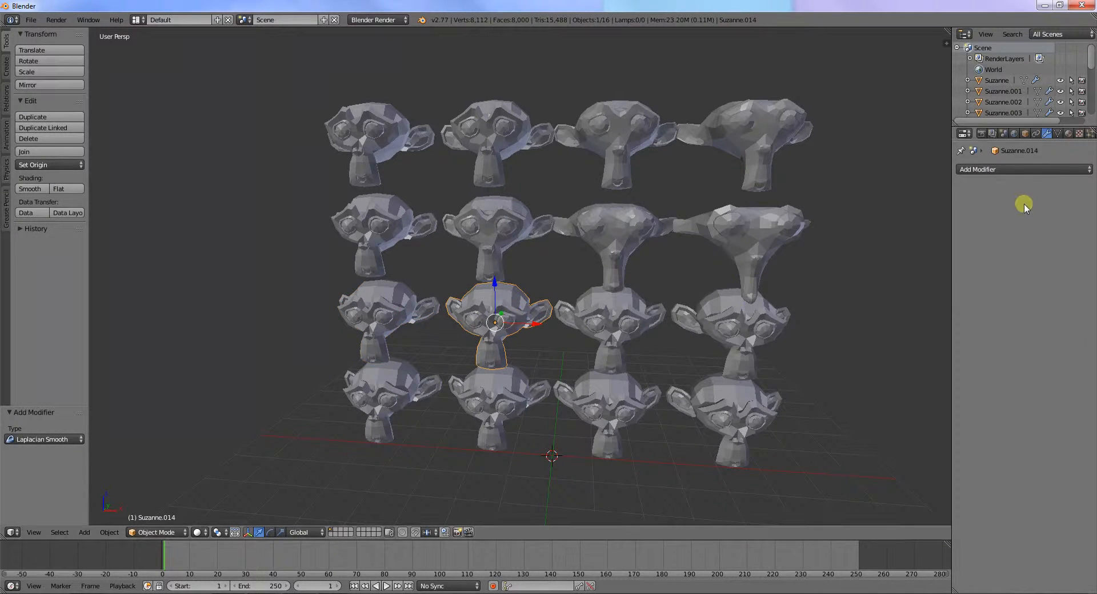
left_click(1024, 170)
left_click(996, 261)
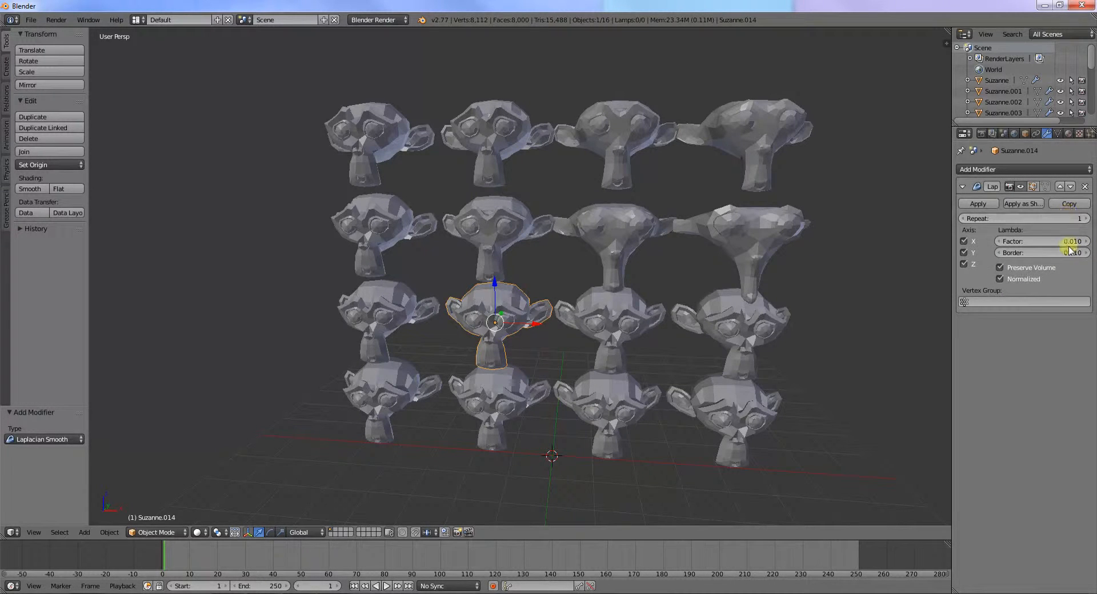
left_click(1072, 245)
type(".1")
key("Return")
Add a Laplacian Smooth modifier to the third third-row monkey, with Repeat 5 and the same Lambda Factor as its row neighbours.
right_click(644, 326)
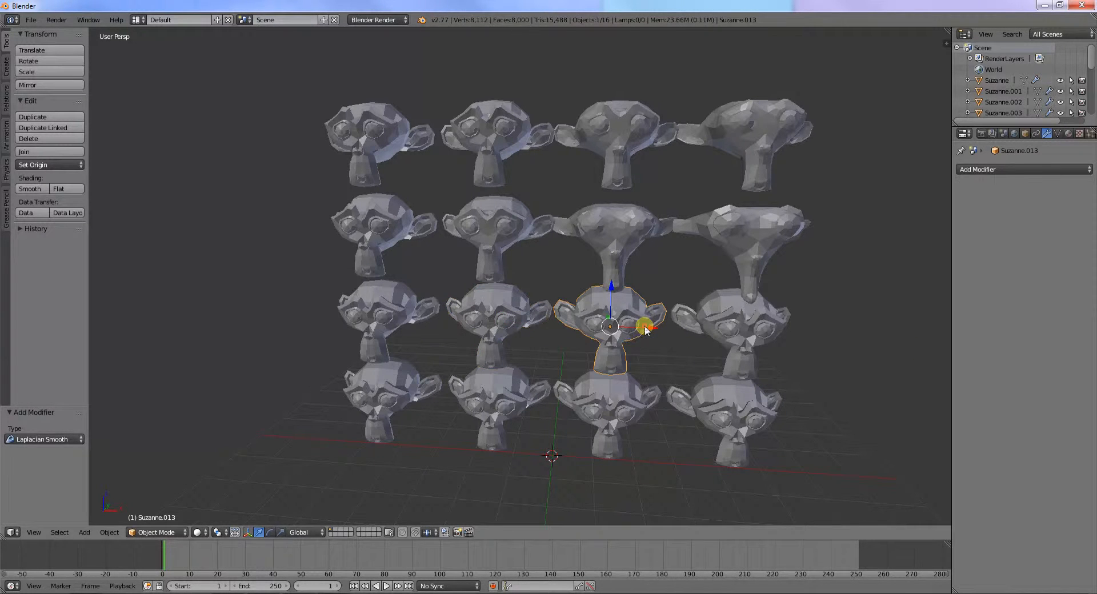
left_click(1008, 172)
left_click(998, 260)
left_click(1055, 220)
type("5")
key("Return")
left_click(1061, 242)
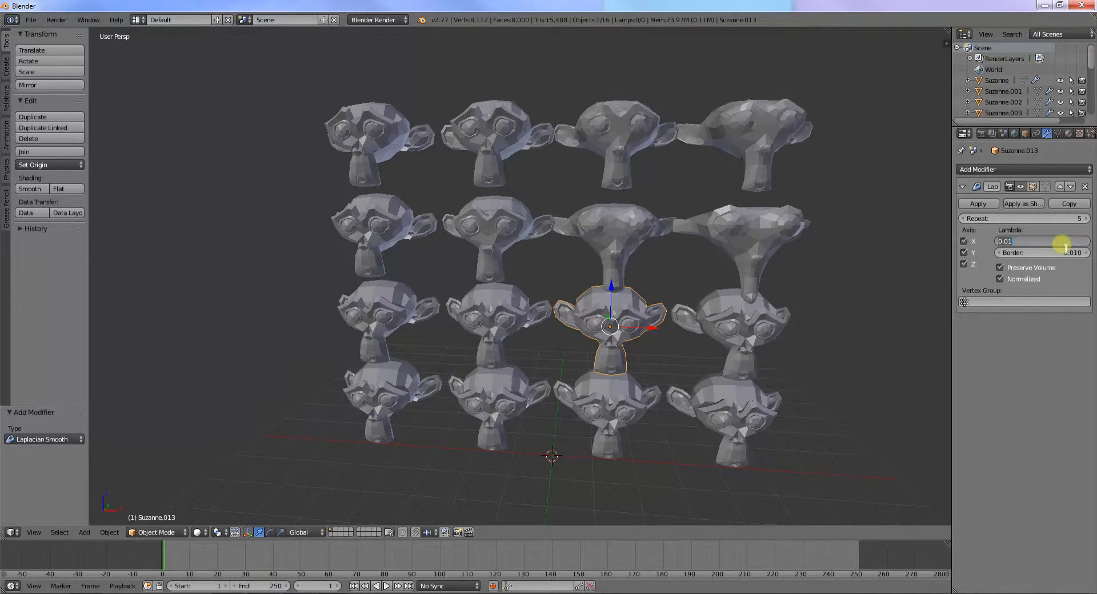
key("BackSpace")
Add a Laplacian Smooth modifier to the fourth third-row monkey, with Repeat set to 10 and Lambda Factor to 0.1.
right_click(763, 326)
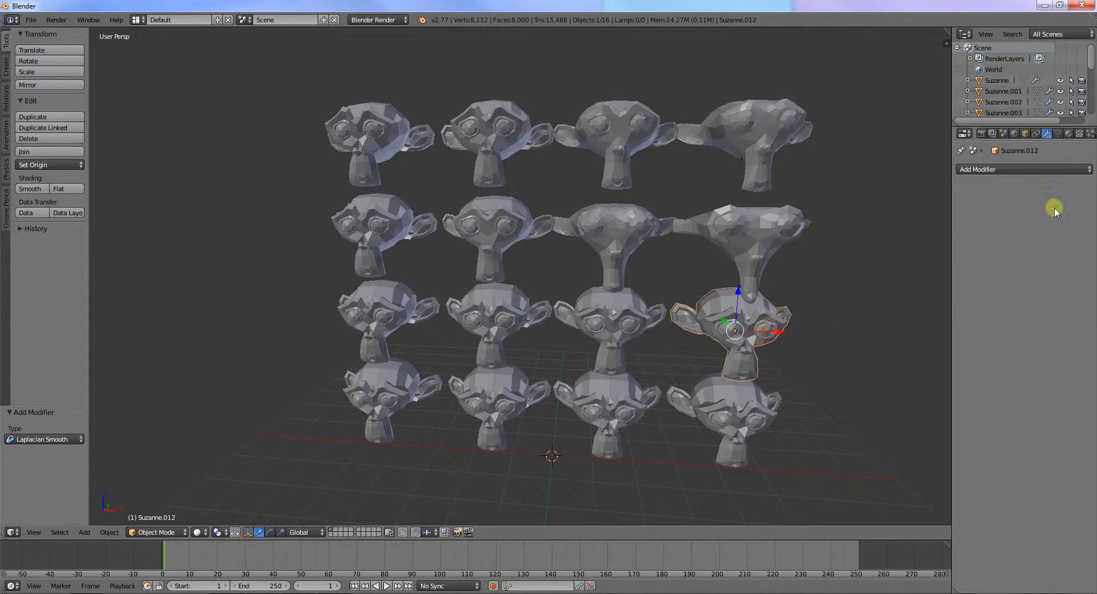
left_click(1043, 170)
left_click(971, 264)
left_click(1060, 219)
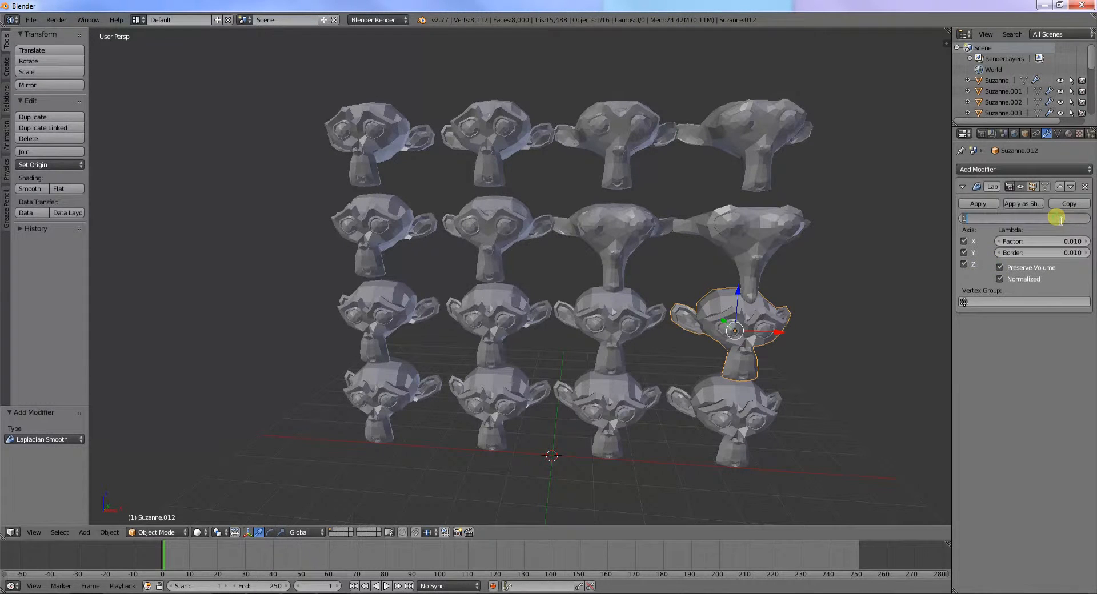
key("Return")
left_click(1071, 244)
key("BackSpace")
type(".1")
key("Return")
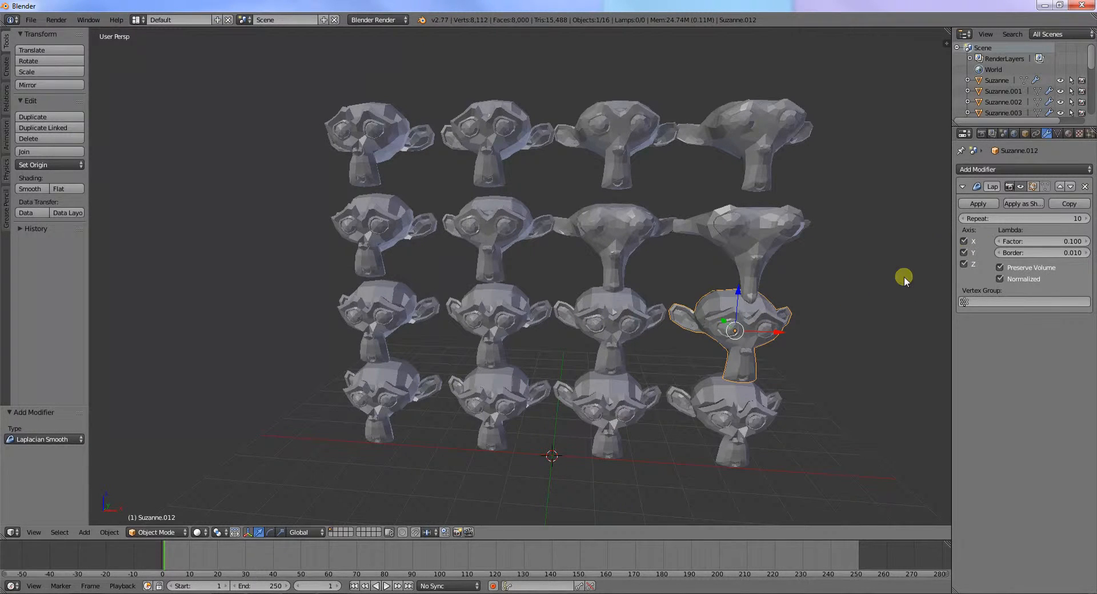
mouse_move(756, 338)
middle_mouse_down()
mouse_move(770, 347)
mouse_move(684, 328)
mouse_move(642, 351)
mouse_move(678, 357)
mouse_move(753, 337)
middle_mouse_up()
scroll(709, 370, "up", 2)
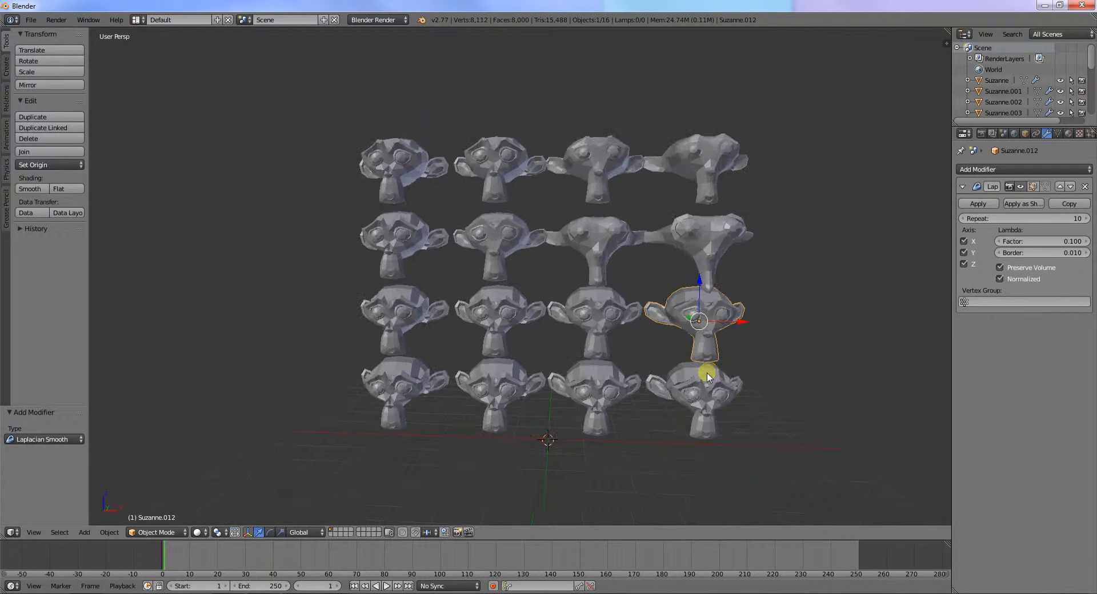
scroll(703, 385, "up", 1)
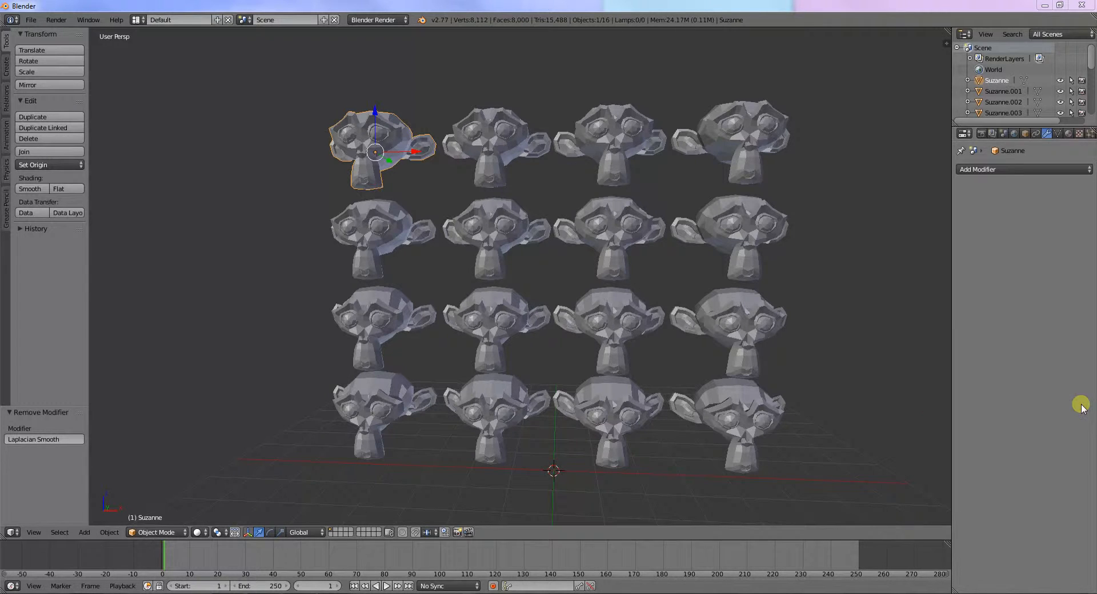
Add a Laplacian Smooth modifier to the first top-row monkey, with Lambda Border 0, Lambda Factor 2.5 and Repeat 0.
left_click(1011, 168)
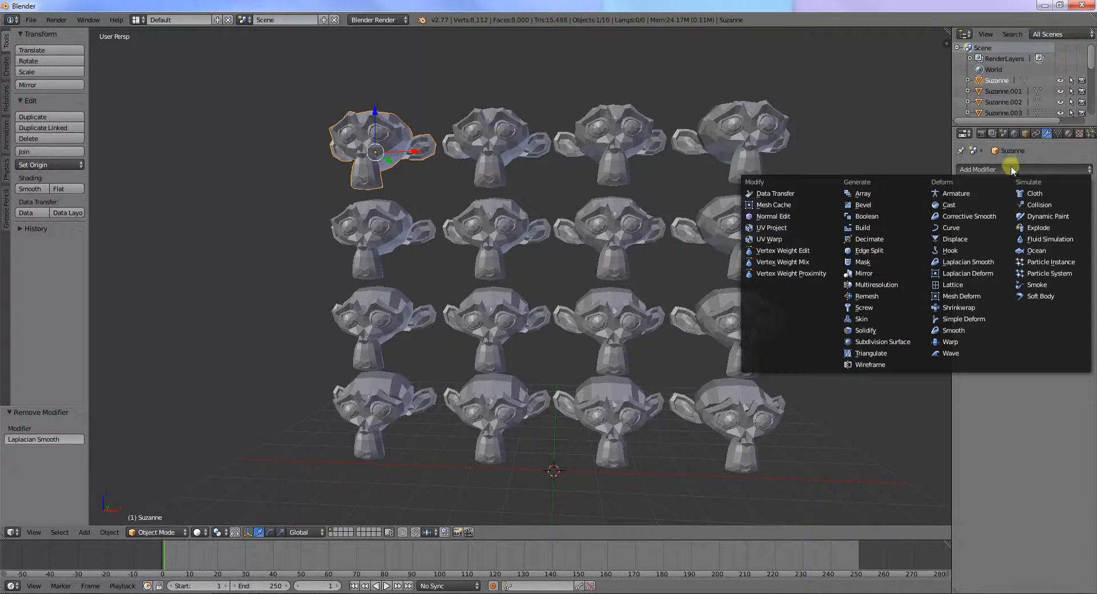
left_click(967, 262)
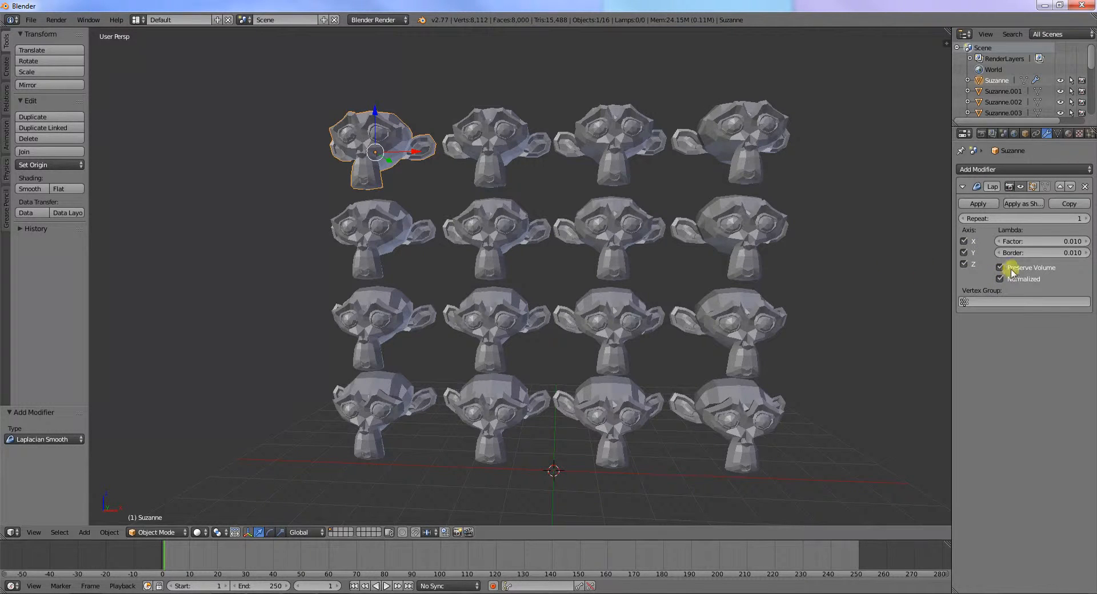
left_click(1073, 253)
type("0")
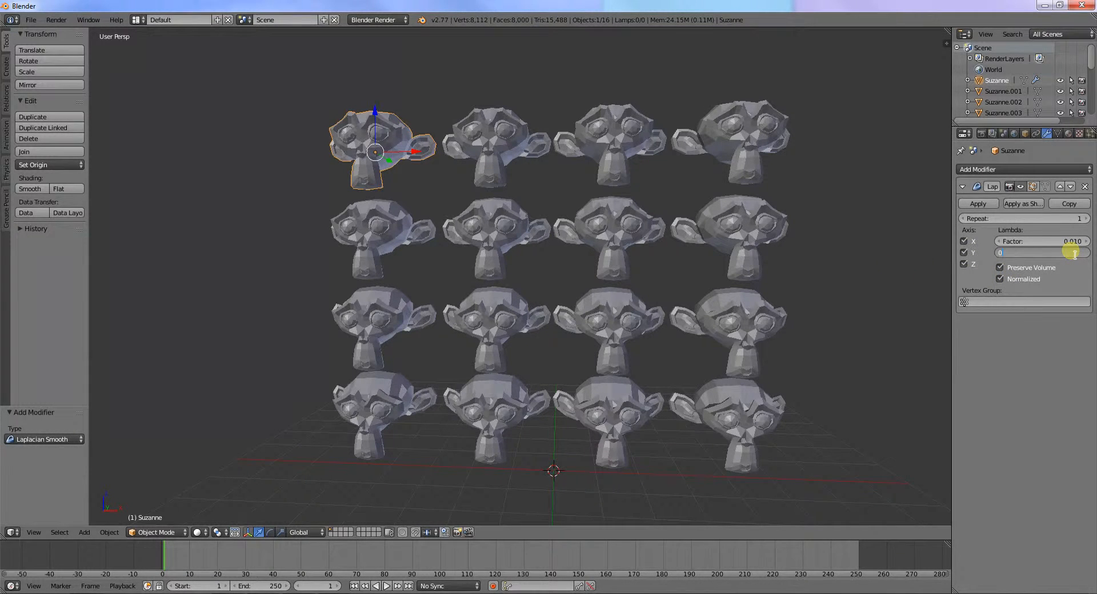
key("Return")
left_click(1073, 243)
type("2.")
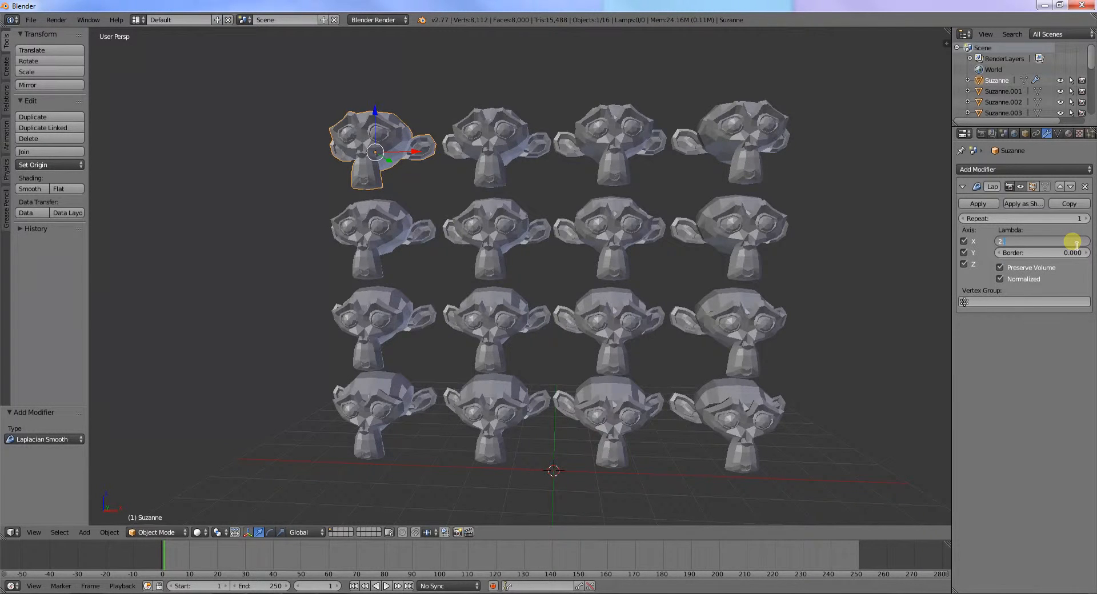
type("5")
key("Return")
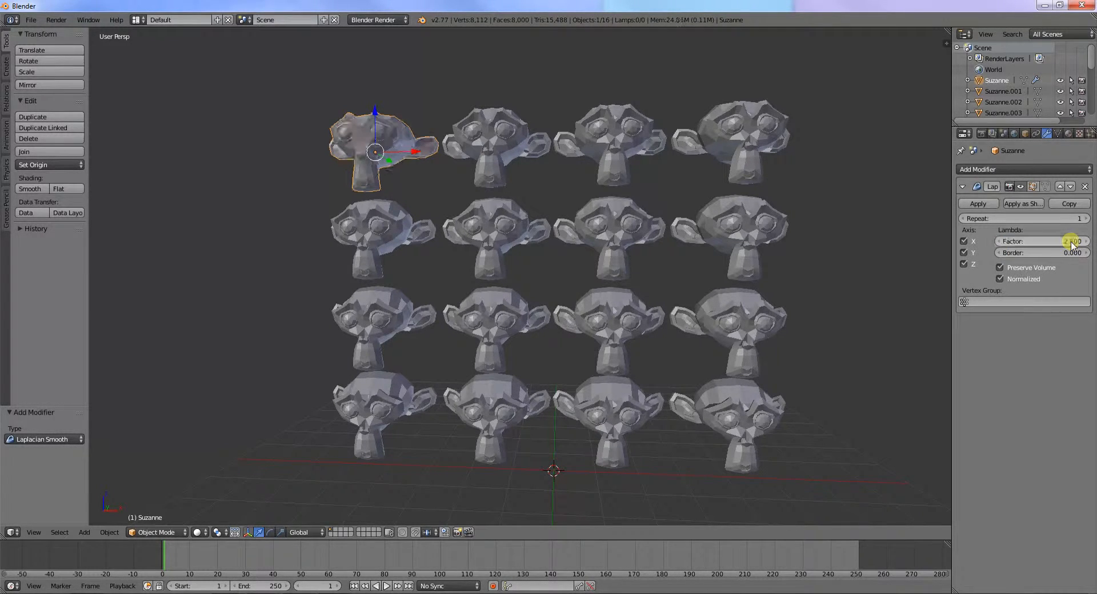
left_click(961, 219)
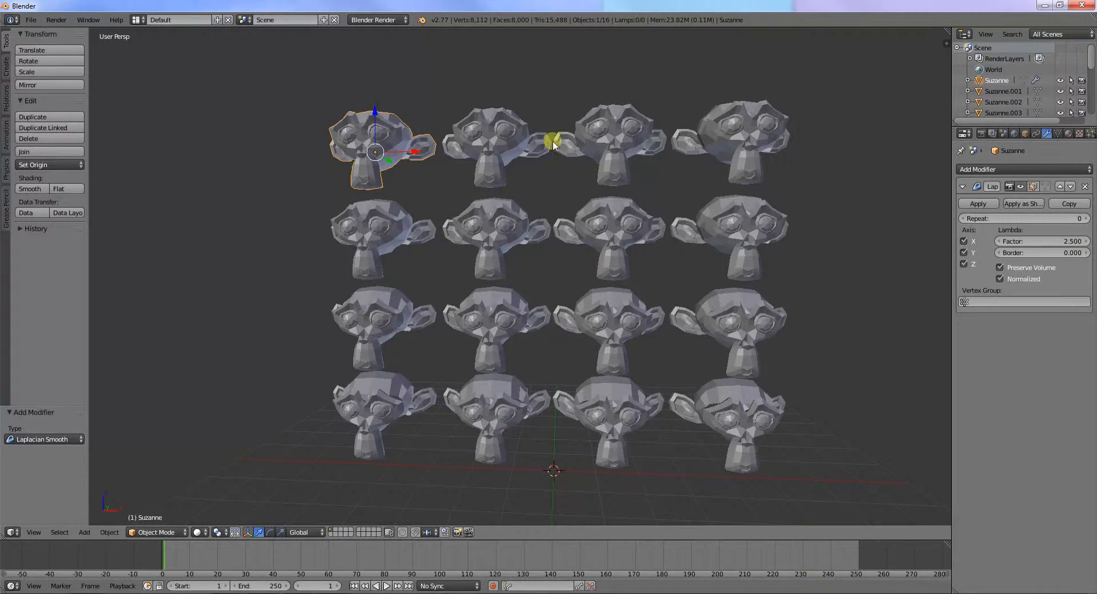
Give the second top-row monkey a Laplacian Smooth modifier with Lambda Factor 2.5 and Lambda Border 1.
middle_click_drag(487, 143, 482, 177)
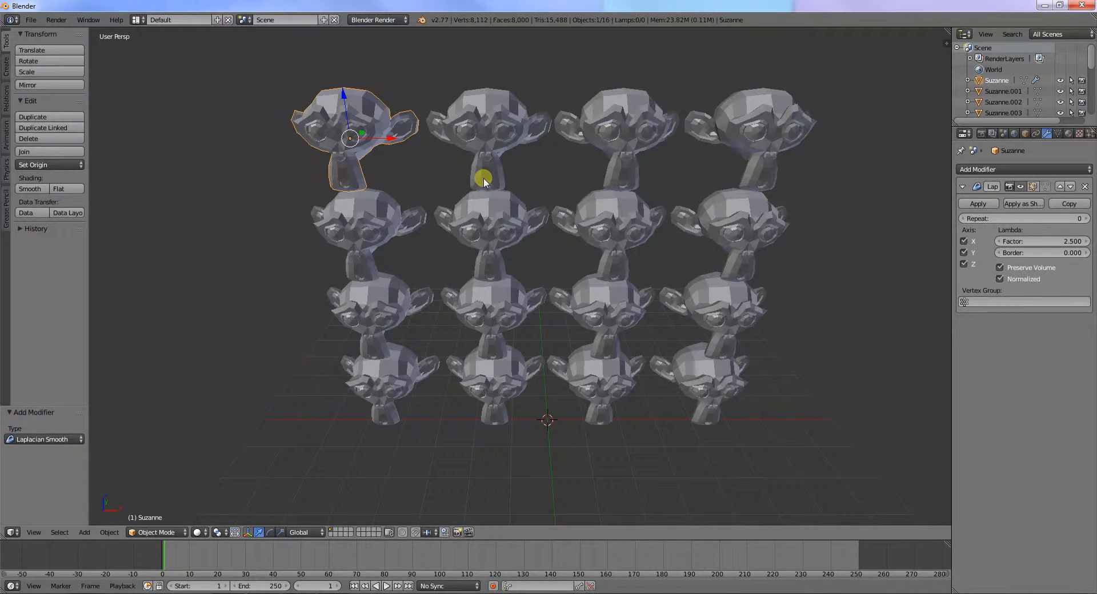
middle_click_drag(514, 142, 528, 236)
right_click(528, 236)
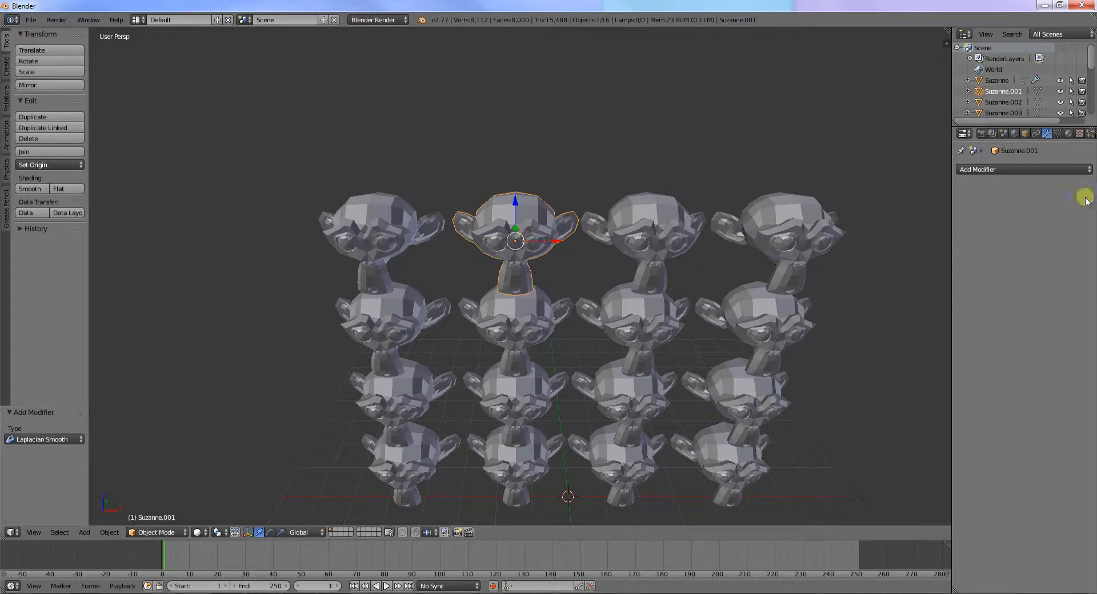
left_click(1053, 170)
left_click(1005, 263)
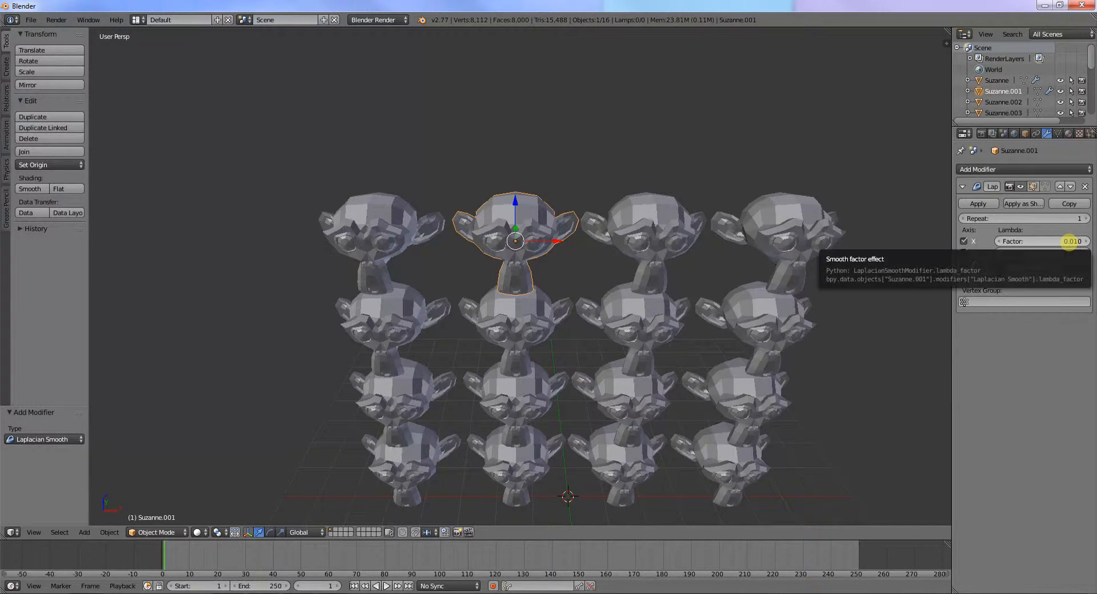
left_click(1070, 242)
type("2.")
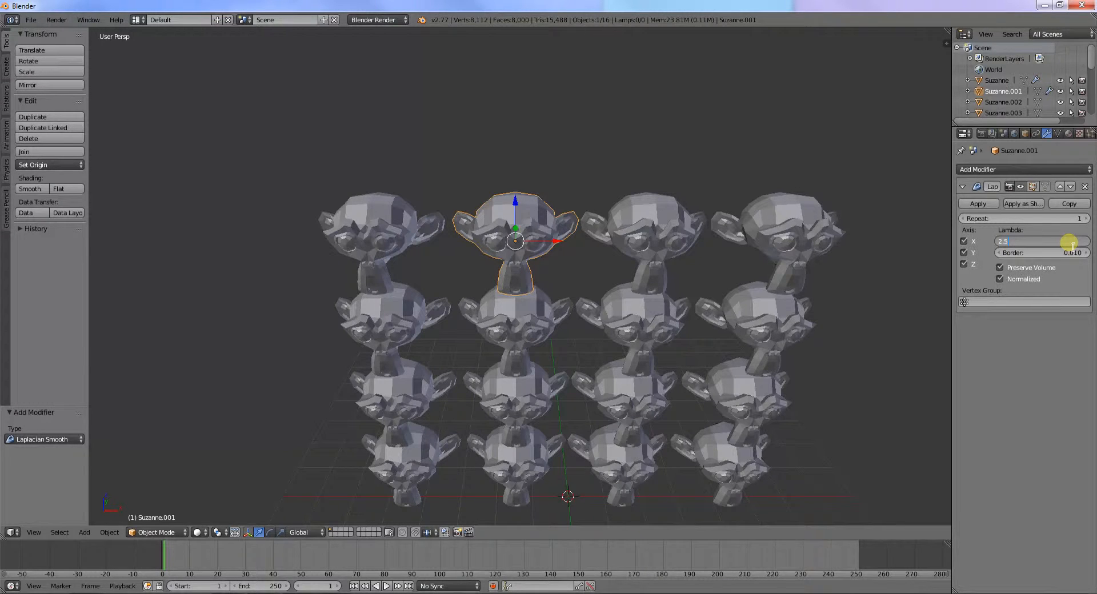
type("5")
key("Return")
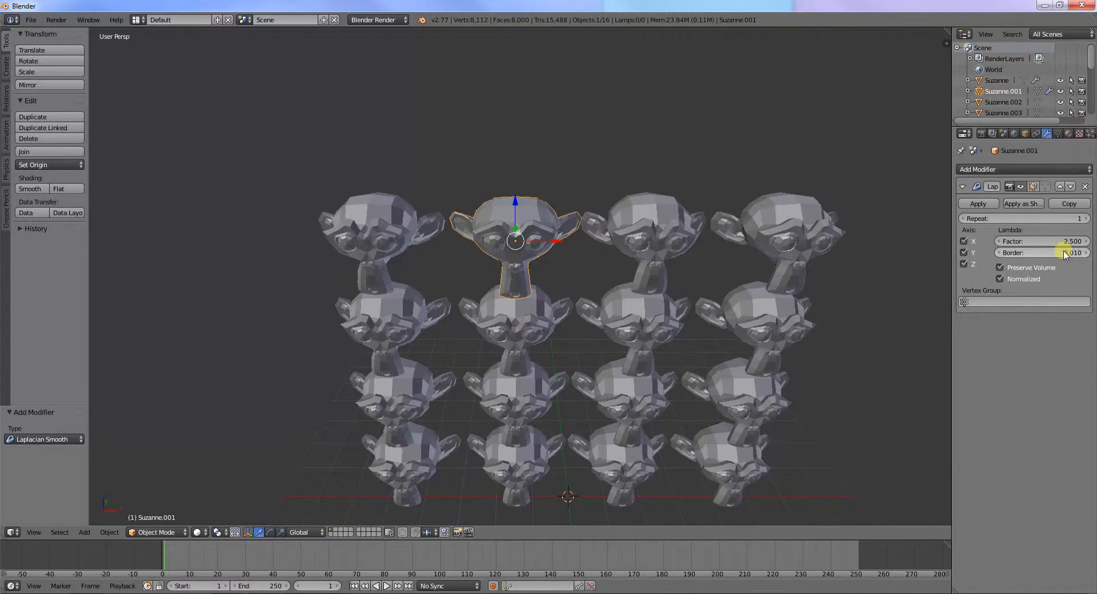
left_click(1065, 254)
type("1")
key("Return")
Add a Laplacian Smooth modifier to the third top-row monkey and set its Repeat to 5.
right_click(645, 230)
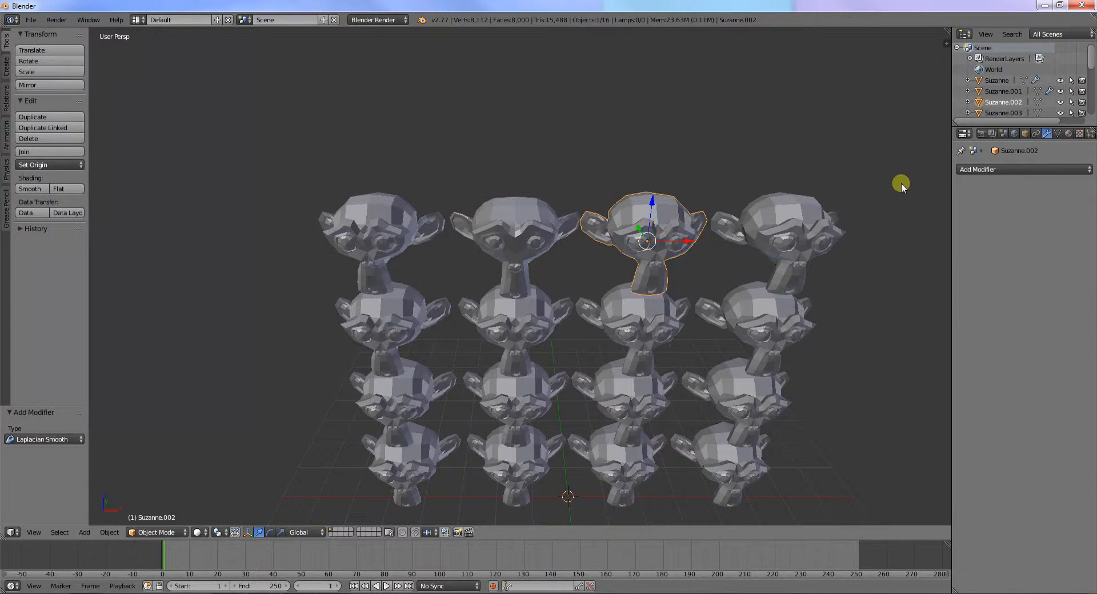
left_click(965, 169)
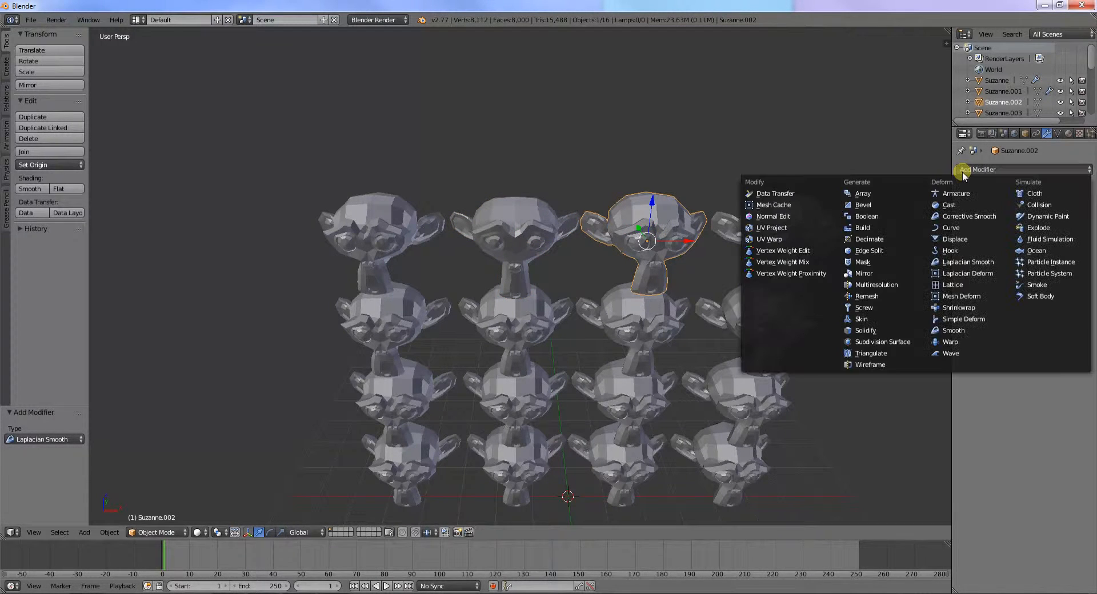
left_click(970, 262)
left_click(1072, 218)
type("5")
key("Return")
Set both the Lambda Factor and the Lambda Border of the third top-row monkey's modifier to 2.5.
left_click(1050, 241)
type("2.")
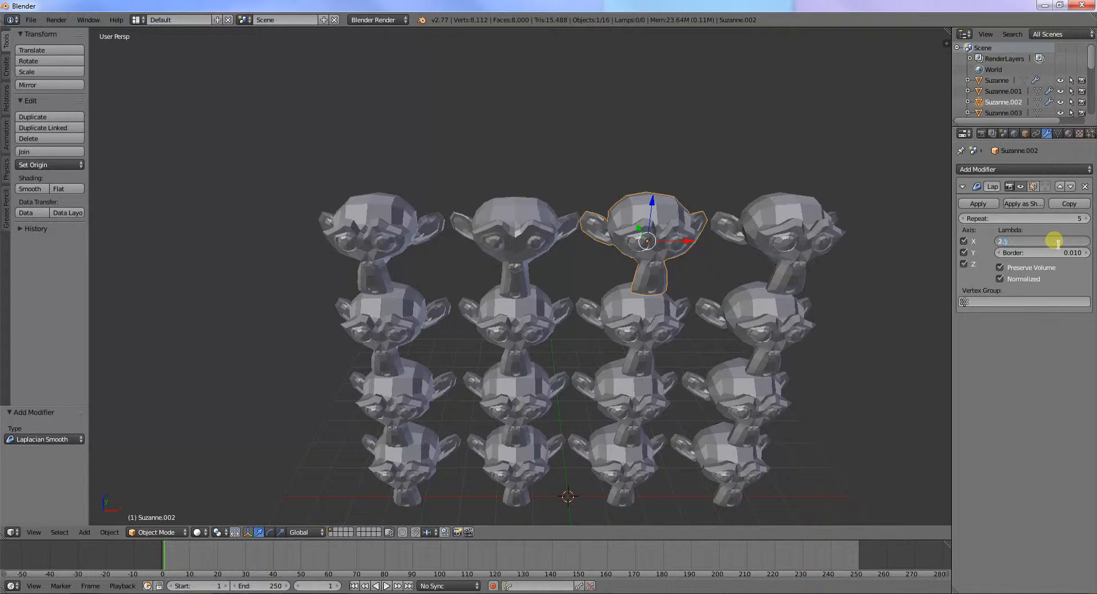
type("5")
key("Return")
left_click(1064, 252)
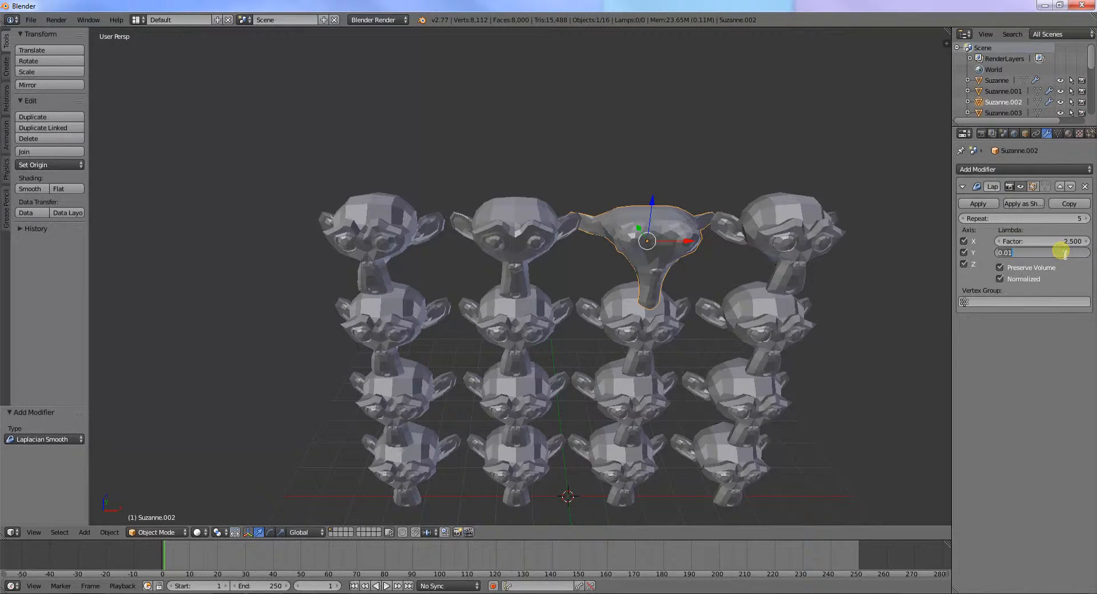
type("2.5")
key("Return")
Add a Laplacian Smooth modifier with Repeat 10 to the fourth top-row monkey.
middle_click_drag(837, 297, 862, 245)
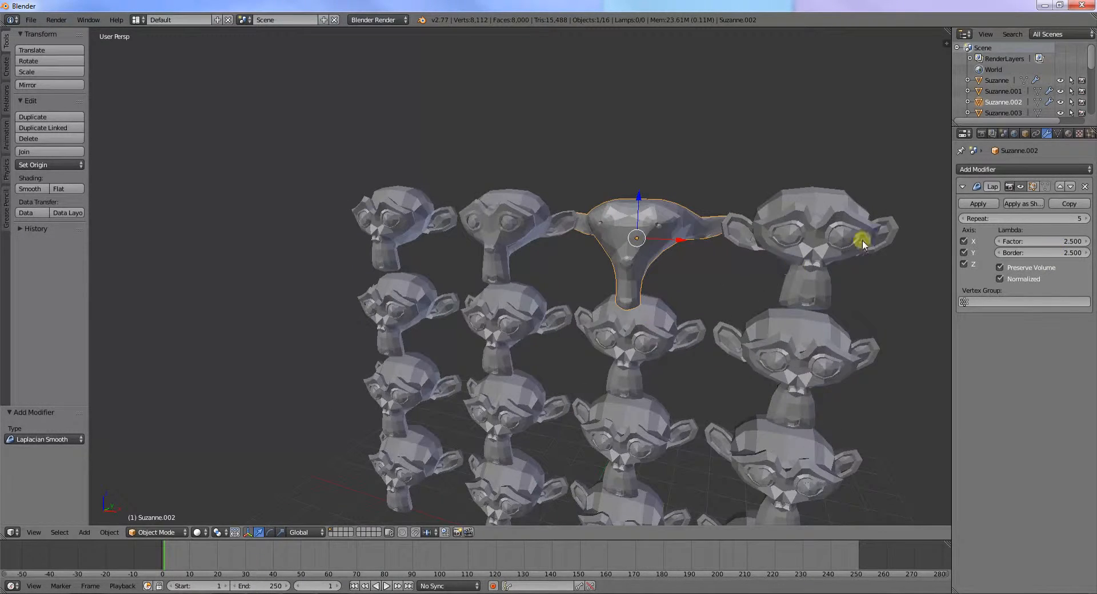
right_click(853, 238)
left_click(976, 171)
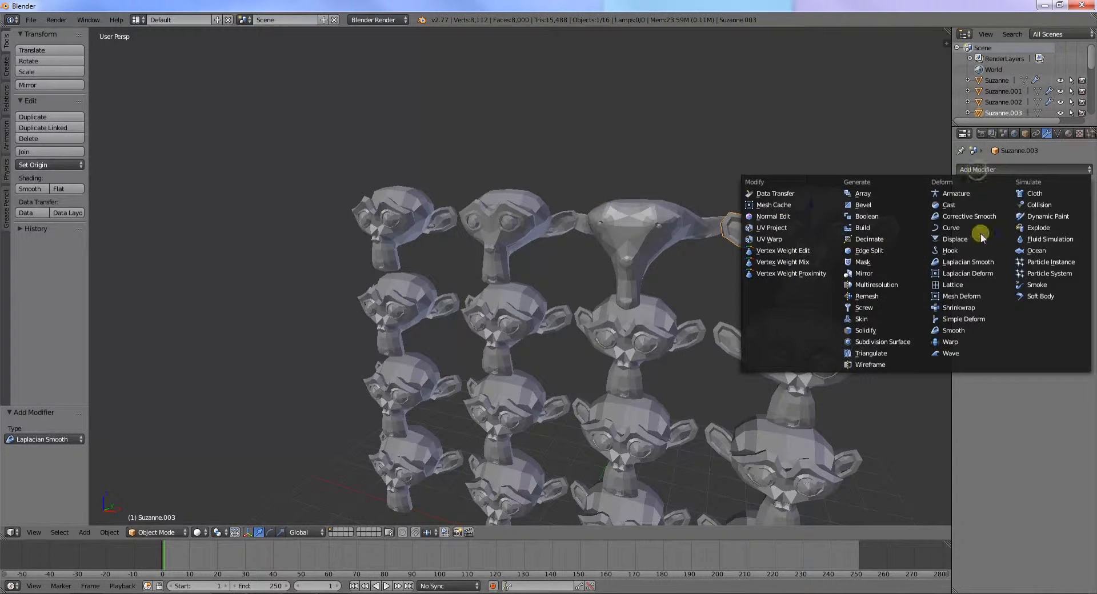
left_click(967, 262)
left_click(1030, 218)
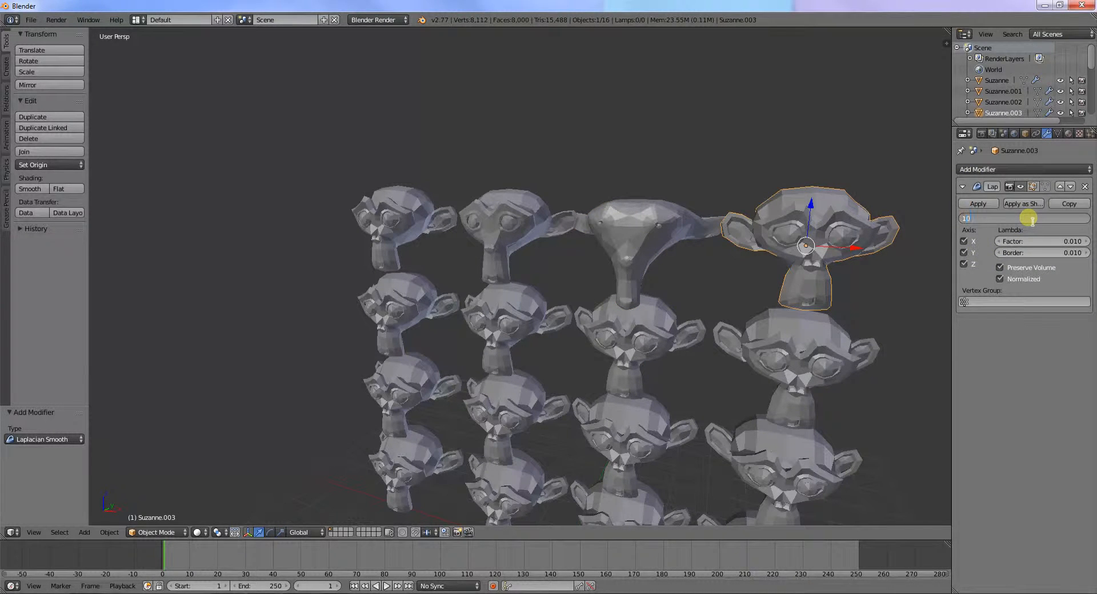
key("Return")
Set the fourth top-row monkey's Lambda Factor to 2.5 and its Lambda Border to 10.
left_click(1039, 241)
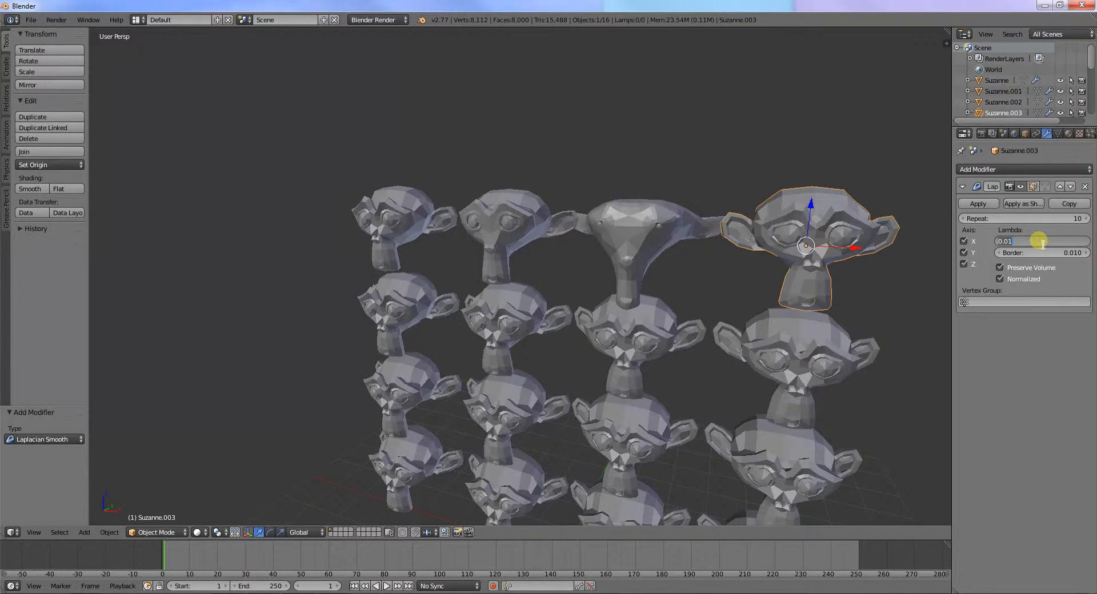
type("2")
key("Return")
left_click(1045, 252)
type("10")
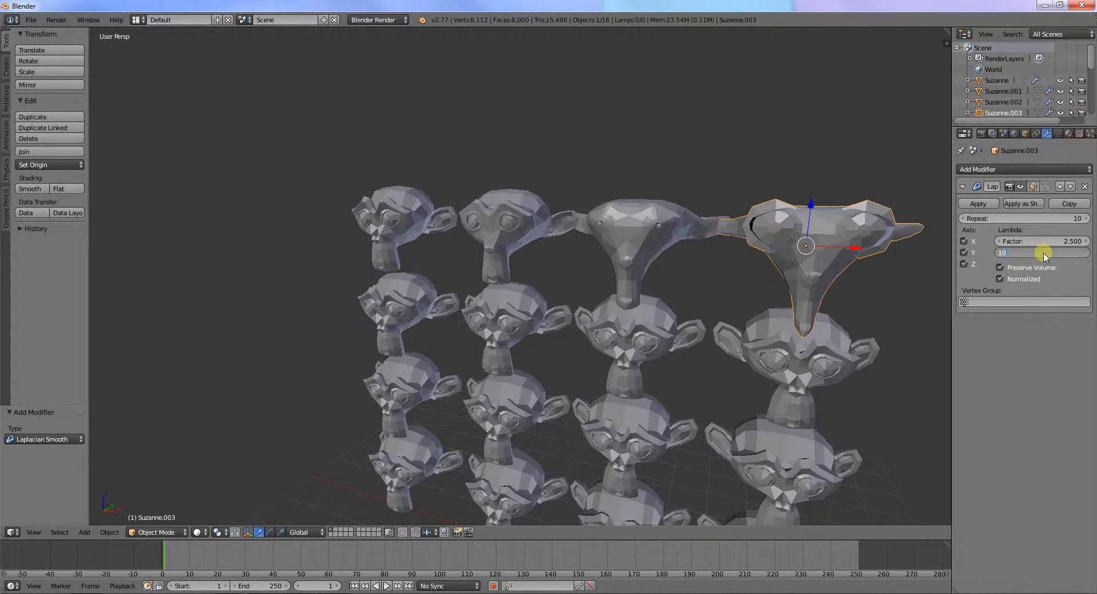
key("Return")
Delete the four smoothed monkeys in the top row.
middle_click_drag(950, 270, 913, 280)
scroll(913, 279, "down", 3)
middle_click_drag(763, 308, 788, 288)
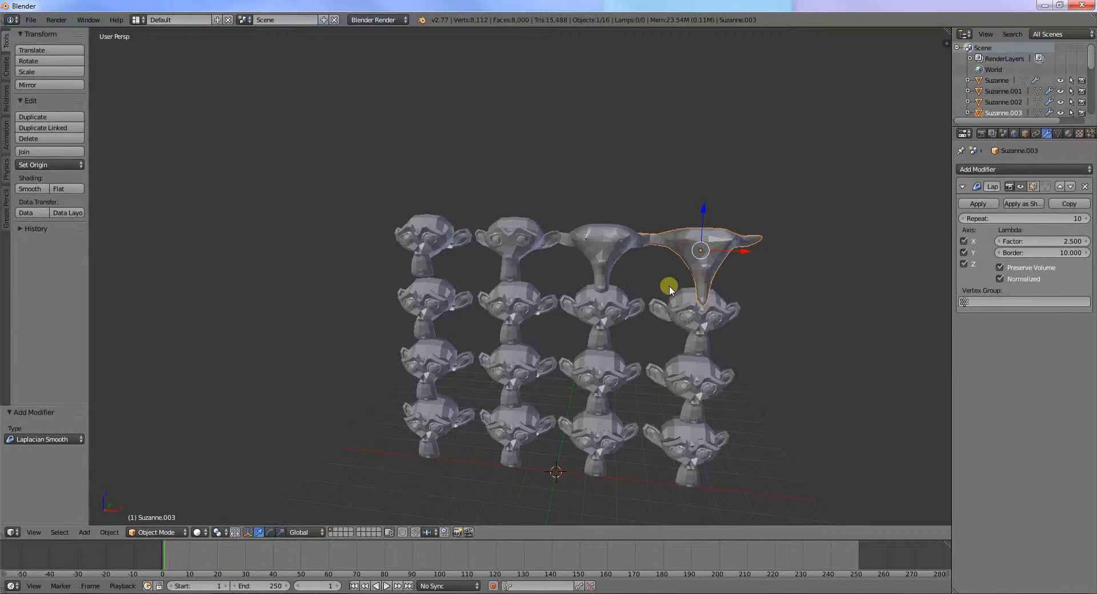
left_click(619, 252, "shift")
left_click(529, 247, "shift")
left_click(449, 241, "shift")
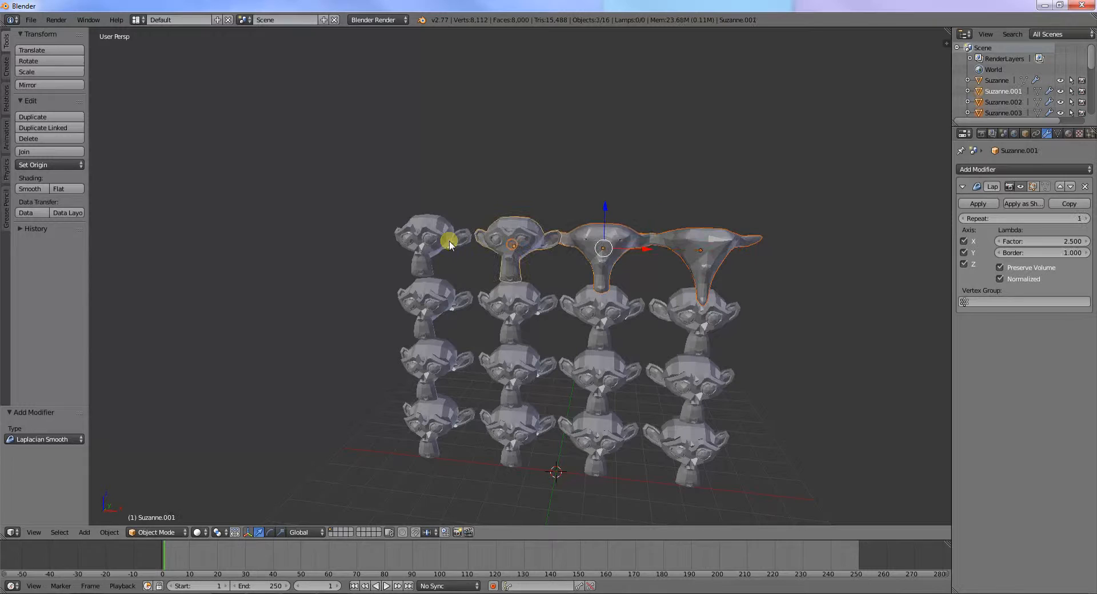
key("x")
left_click(497, 244)
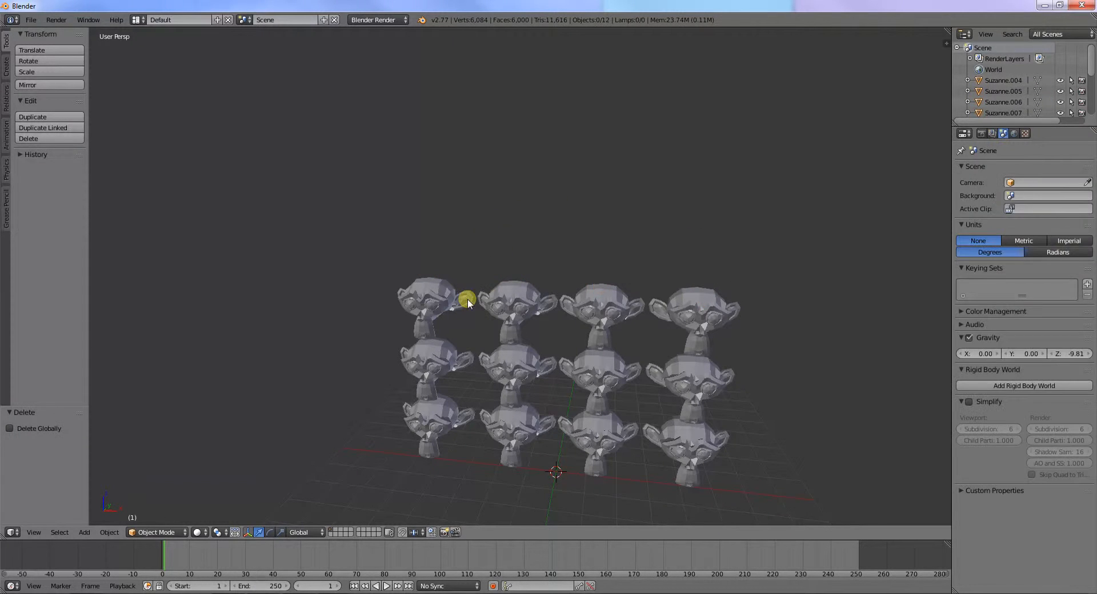
Add a Laplacian Smooth modifier to the first monkey of the highest remaining row and set Repeat to 0.
right_click(467, 299)
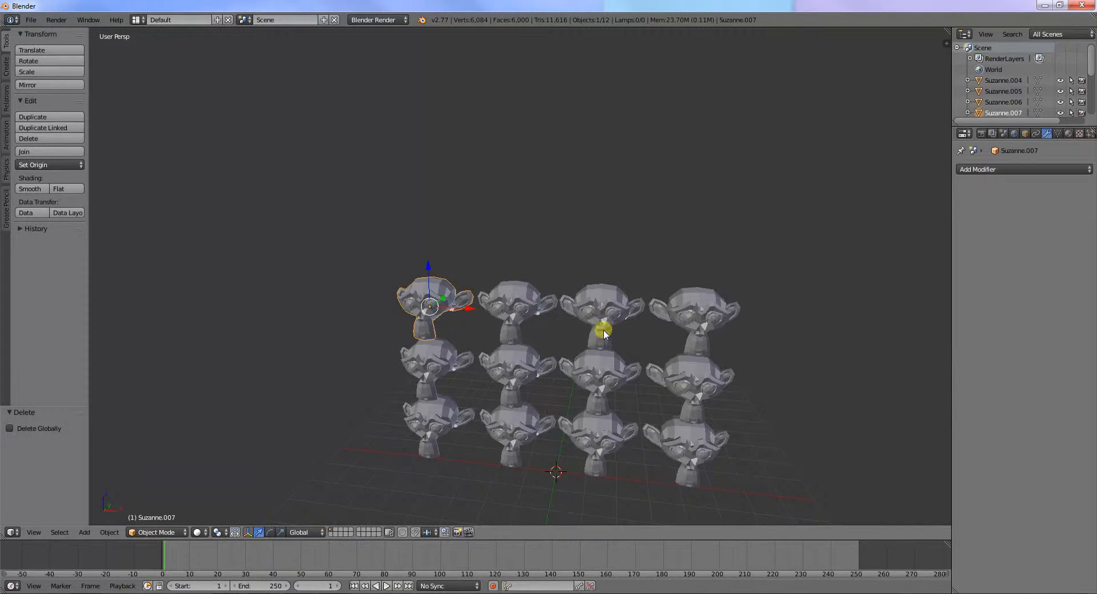
middle_click_drag(621, 353, 632, 327)
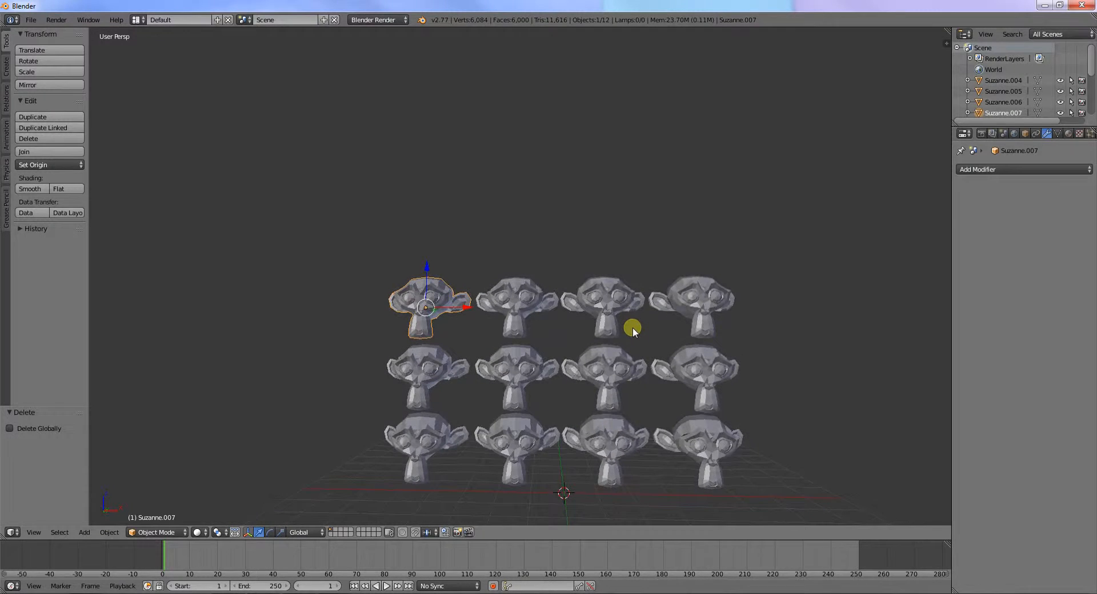
scroll(633, 345, "up", 2)
middle_click_drag(632, 365, 625, 293)
scroll(643, 327, "up", 2)
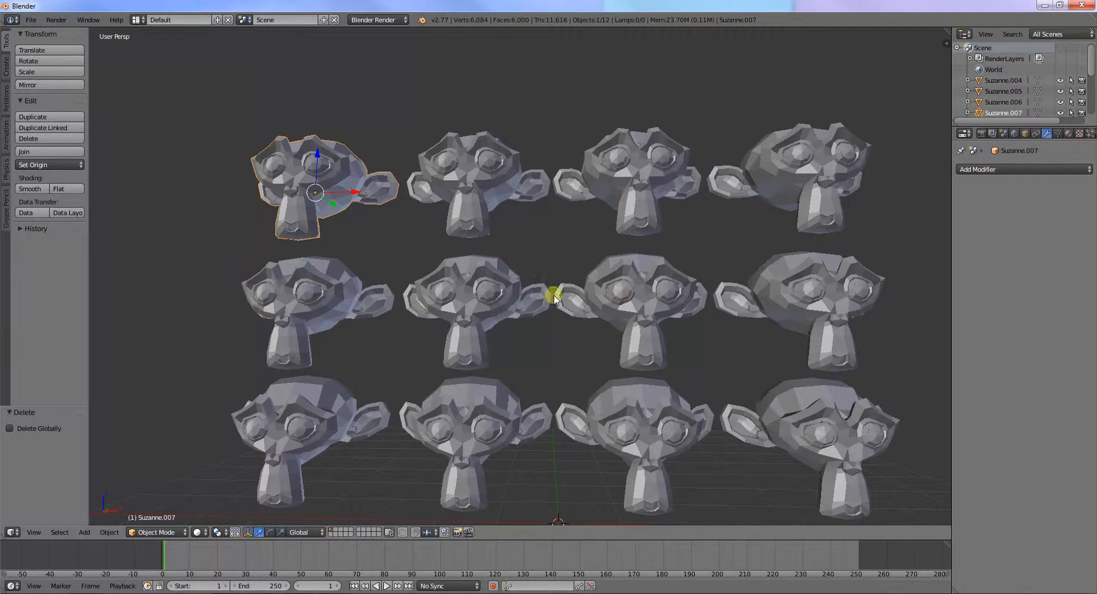
left_click(995, 169)
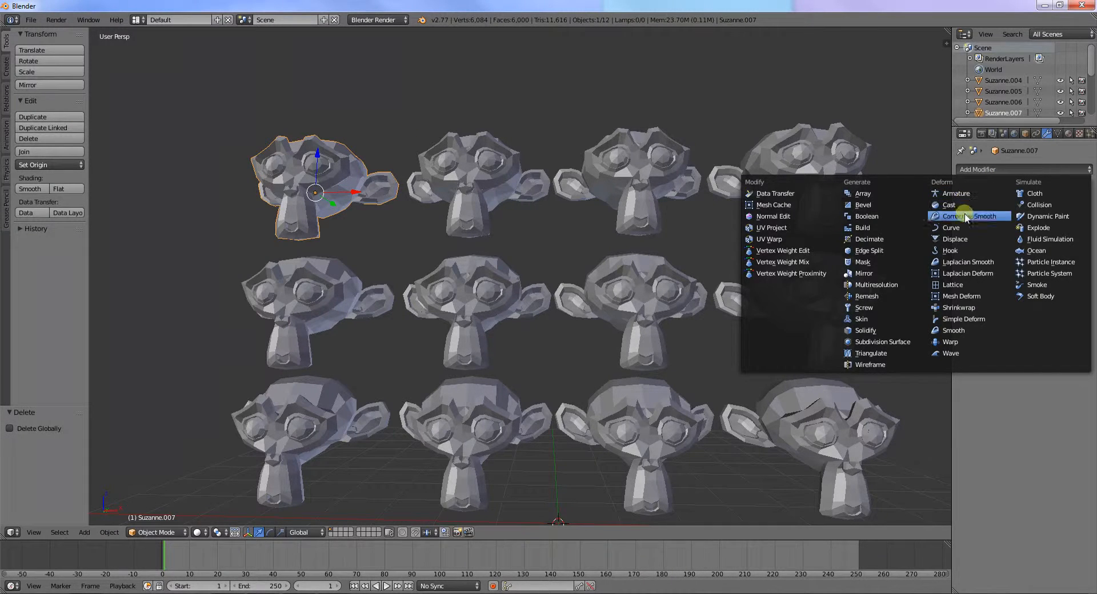
left_click(971, 261)
left_click(1013, 219)
type("0")
key("Return")
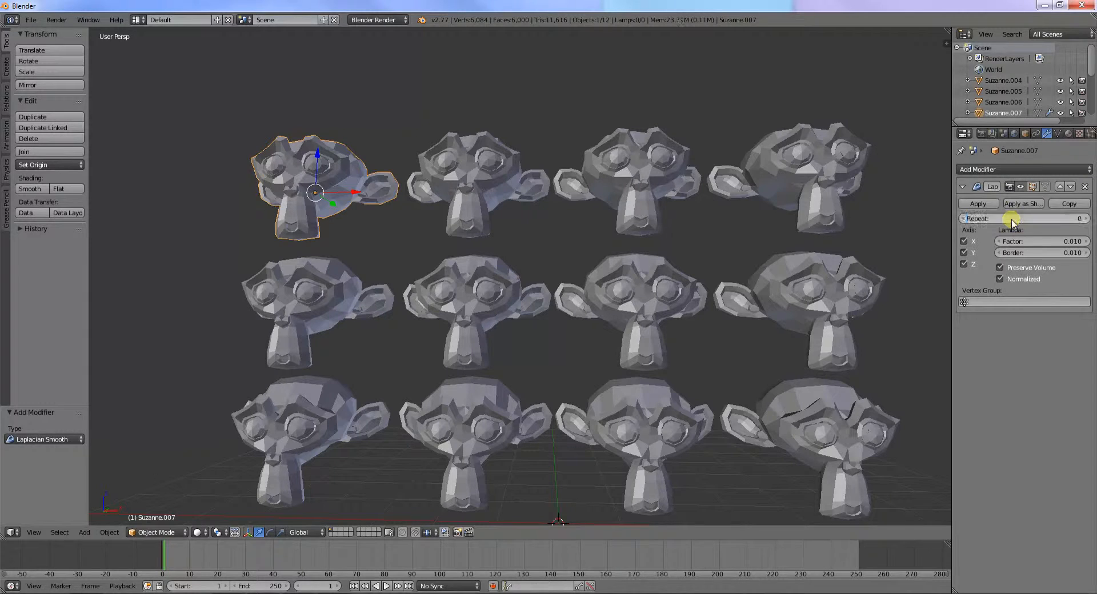
Set the first monkey's Lambda Border to 0 and its Lambda Factor to -30.
left_click(1030, 254)
type("0")
key("Return")
left_click(1039, 245)
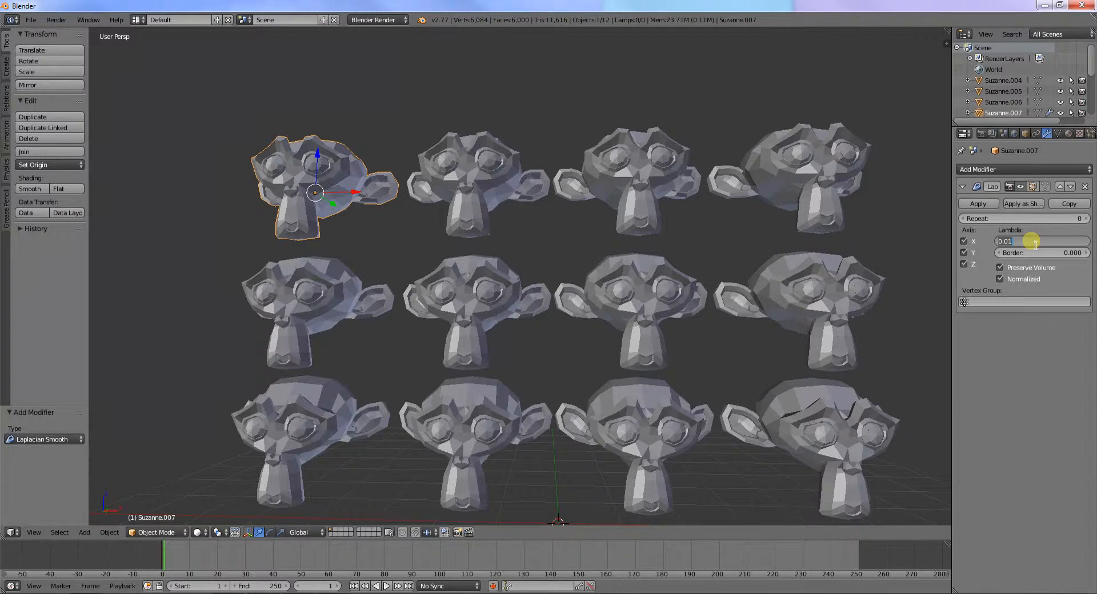
key("BackSpace")
key("Return")
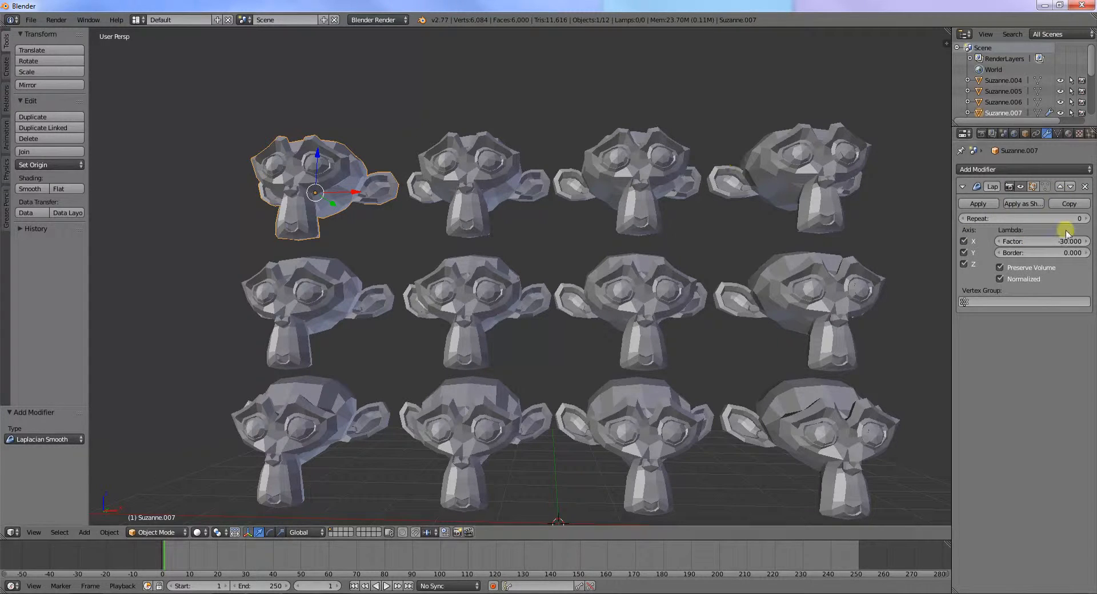
Add a Laplacian Smooth modifier to the second monkey in the top row.
middle_click_drag(384, 172, 381, 195)
right_click(474, 168)
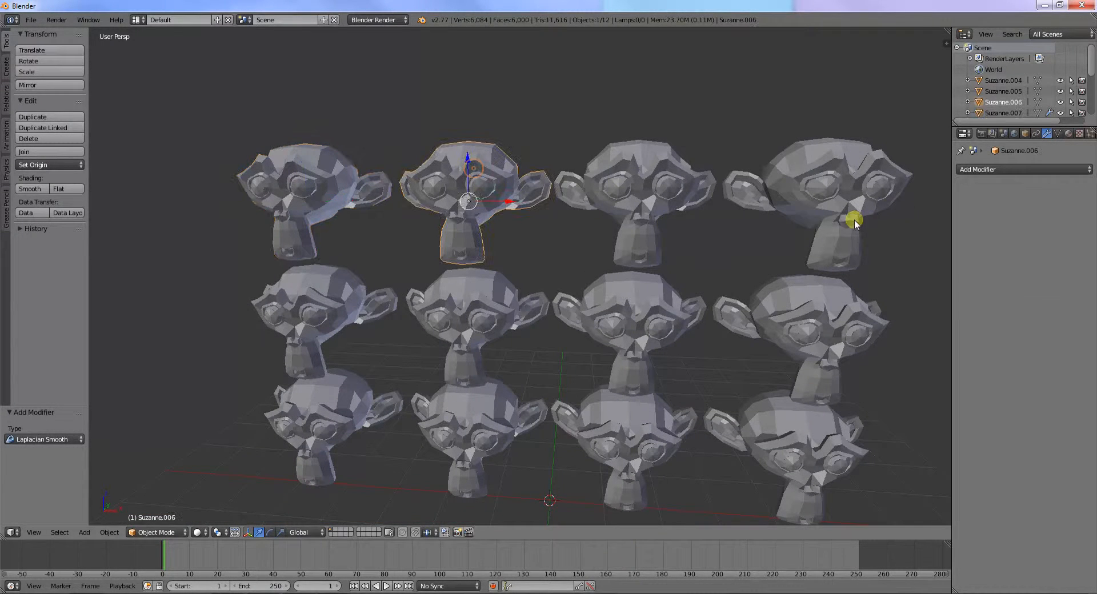
left_click(1062, 167)
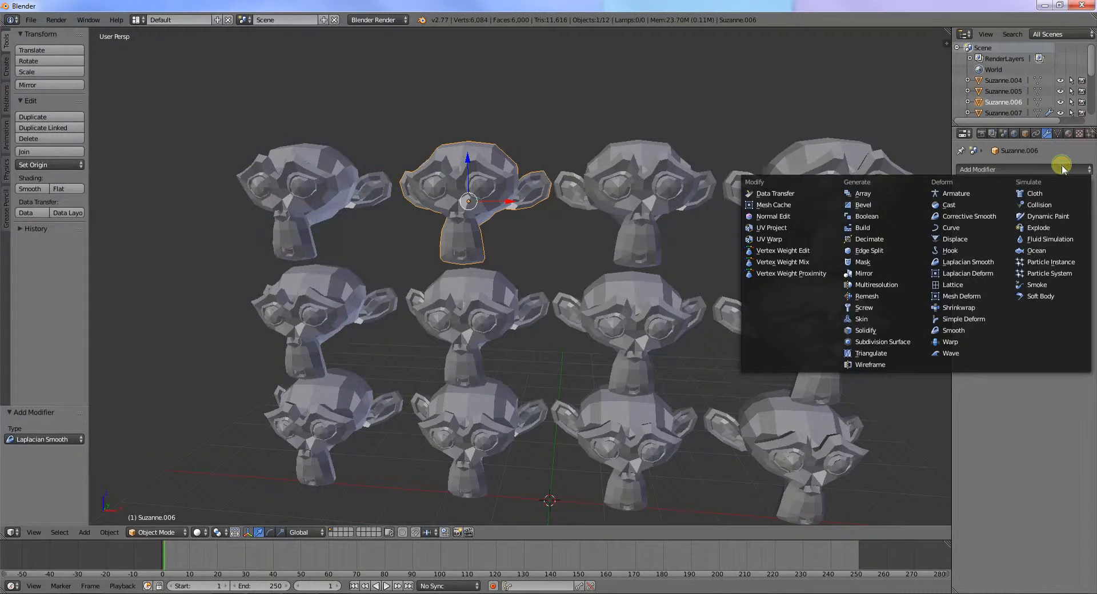
left_click(969, 263)
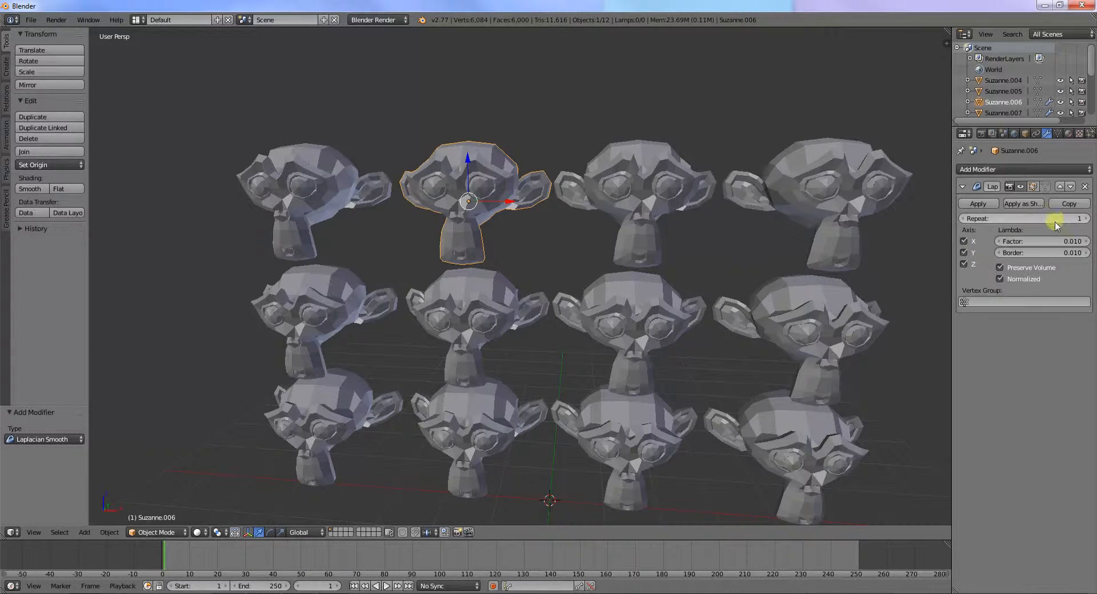
Set the second monkey's Lambda Border to -20 and its Lambda Factor to -30.
left_click(1059, 255)
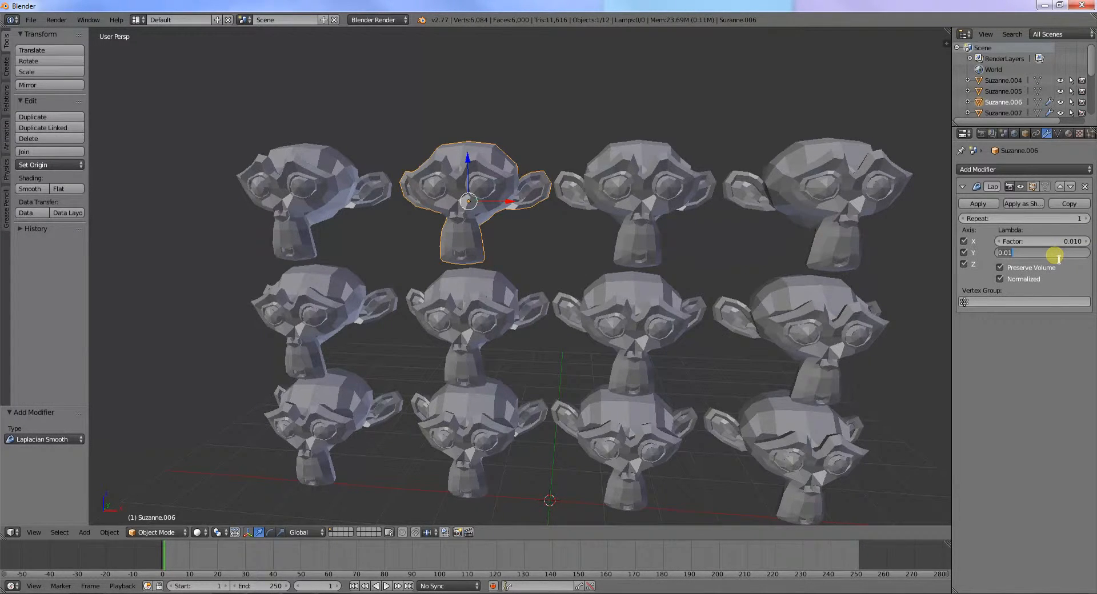
key("BackSpace")
key("Return")
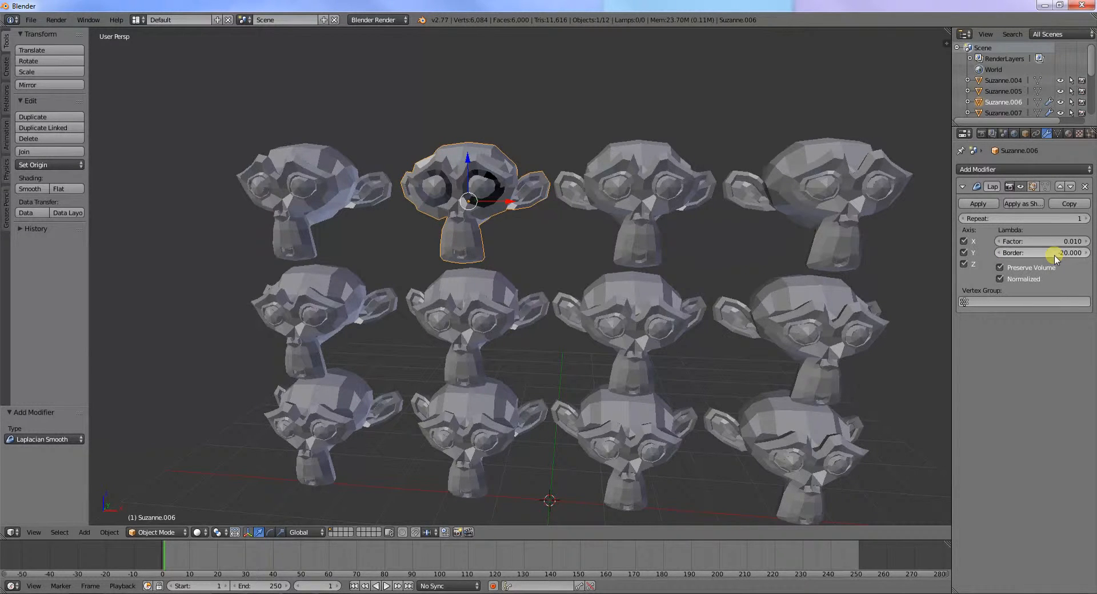
left_click(1054, 241)
key("BackSpace")
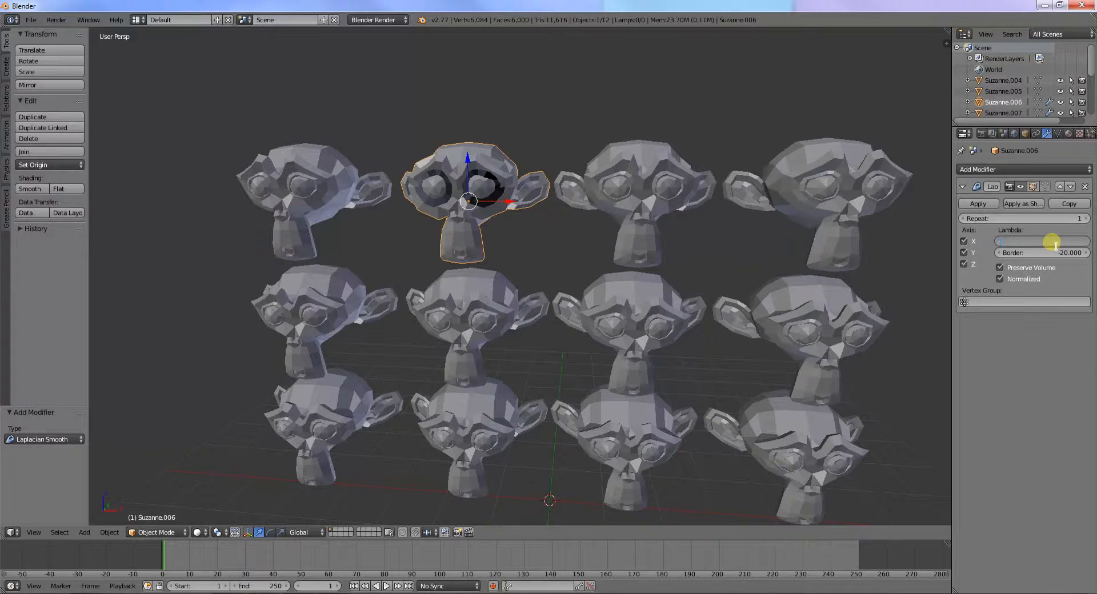
key("Return")
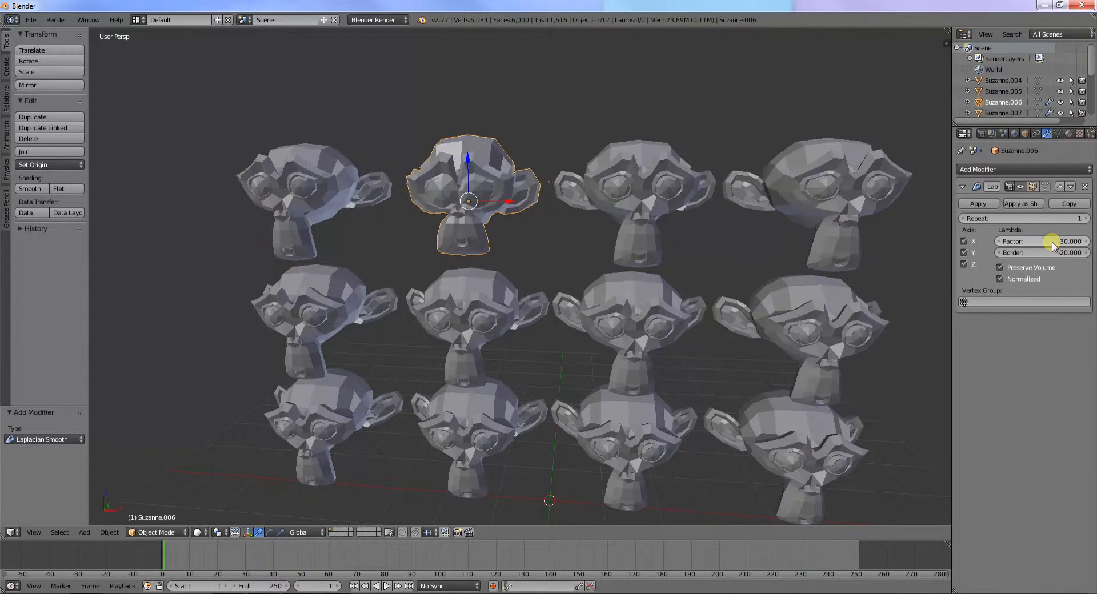
Add a Laplacian Smooth modifier to the third top-row monkey and set Repeat to 5.
left_click(676, 196)
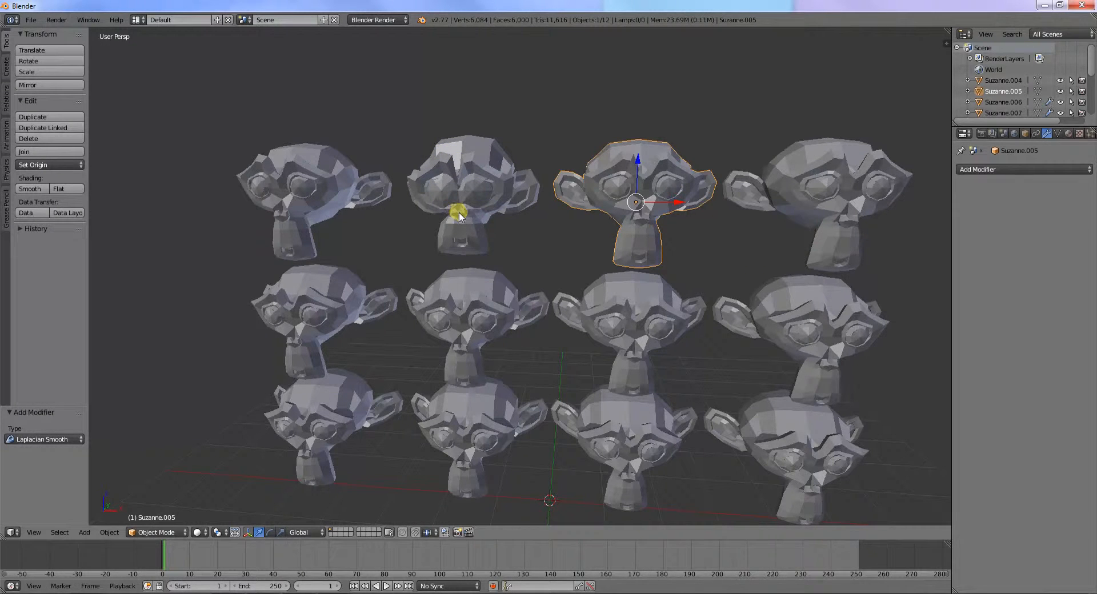
left_click(1007, 170)
left_click(1009, 261)
left_click(1047, 219)
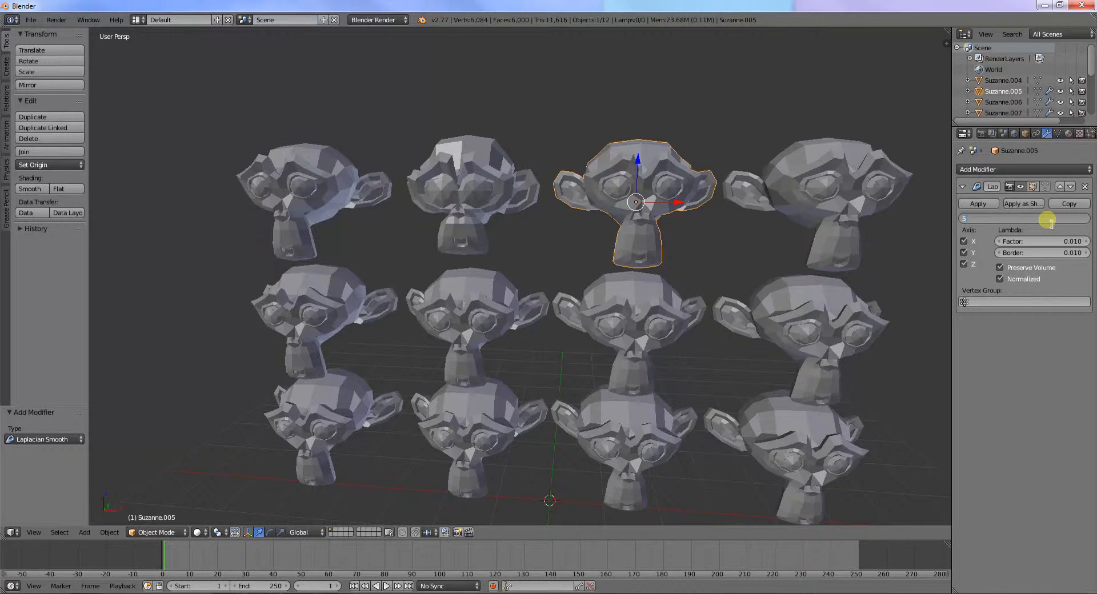
key("Return")
Set the third monkey's Lambda Factor to -50 and its Lambda Border to -30.
left_click(1054, 243)
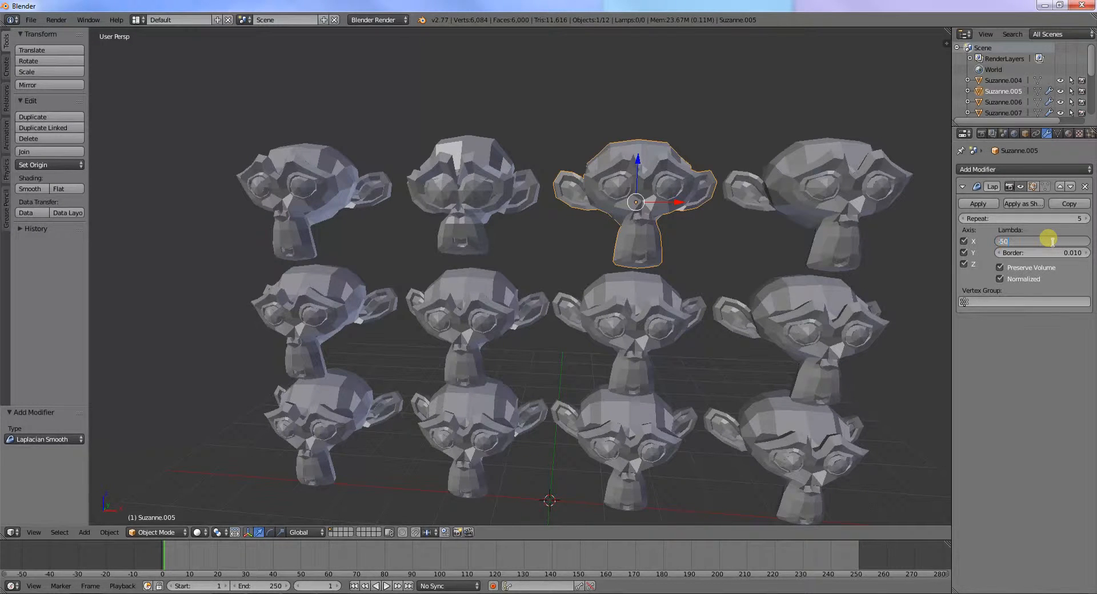
type("-50")
key("Return")
left_click(1053, 252)
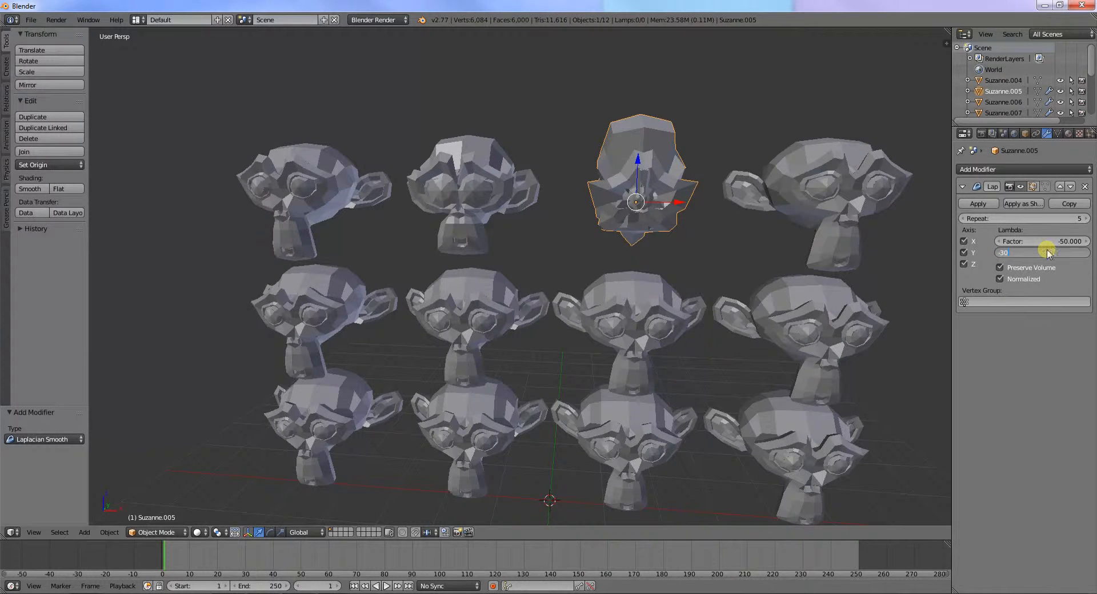
key("Return")
Add a Laplacian Smooth modifier to the fourth top-row monkey and set Repeat to 10.
middle_click_drag(857, 238, 803, 221)
right_click(799, 220)
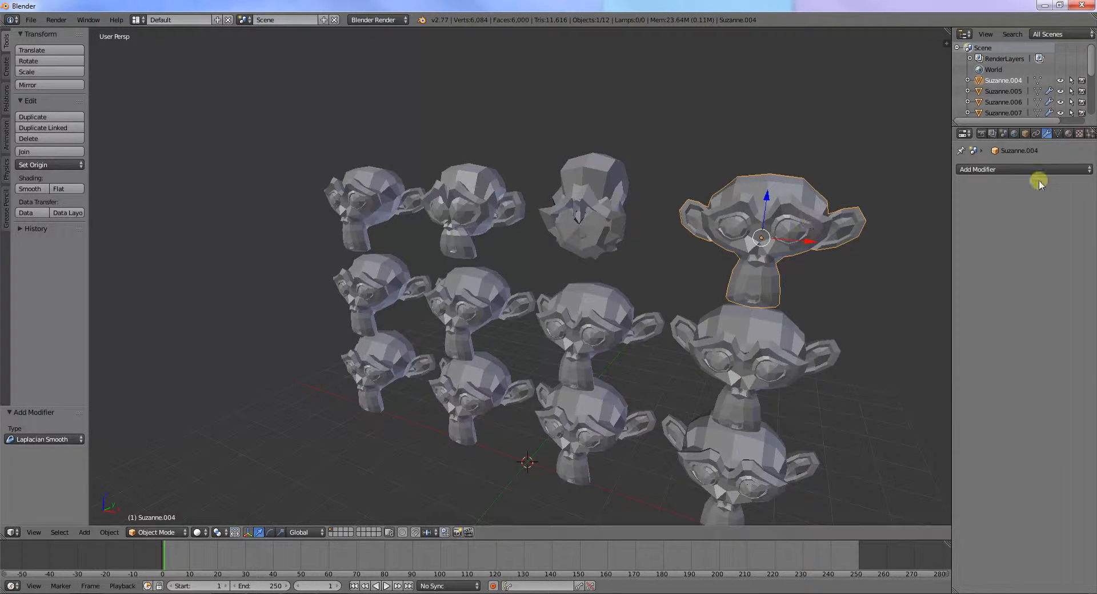
left_click(1032, 172)
left_click(1001, 260)
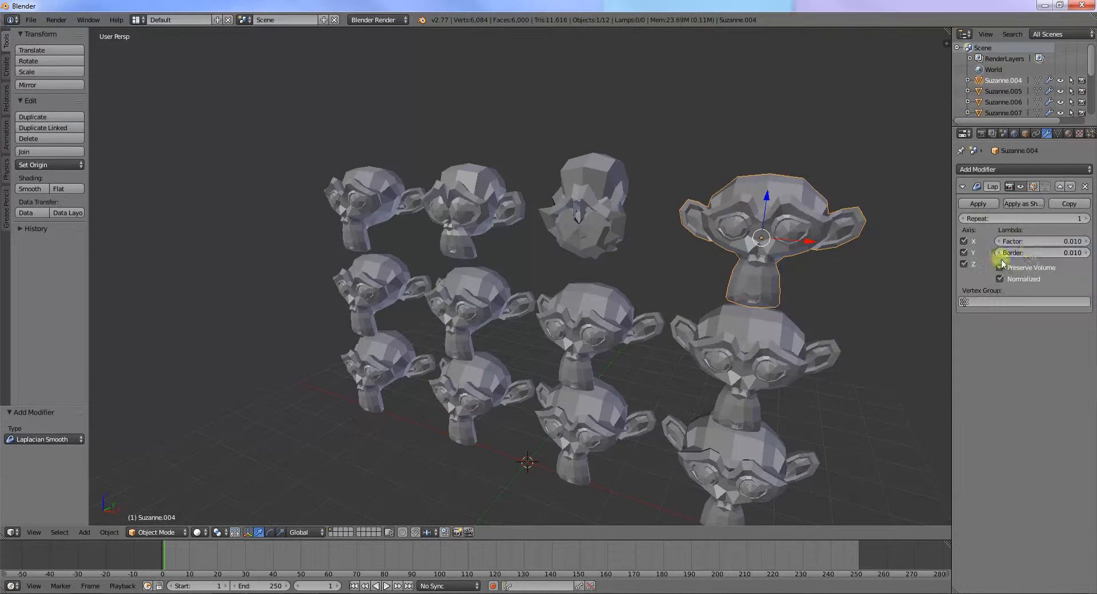
left_click(1036, 220)
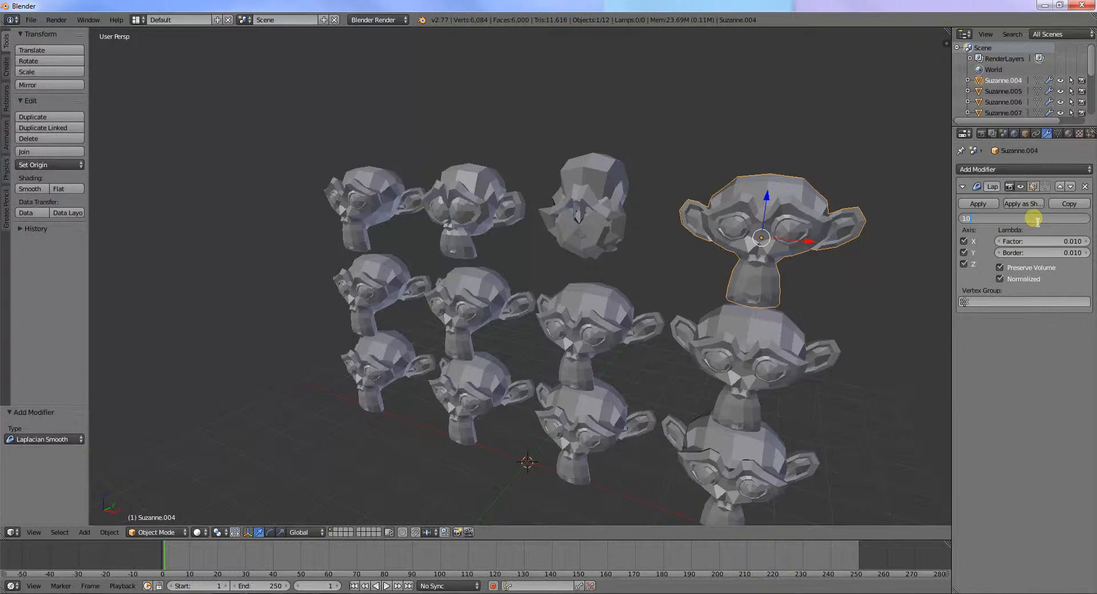
key("Return")
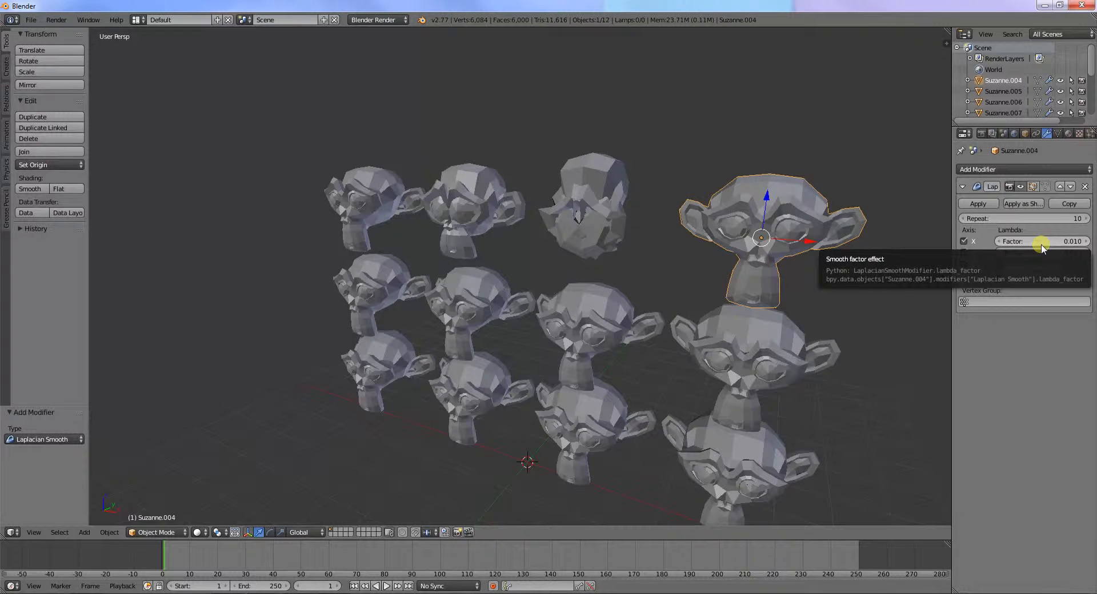
Set the fourth monkey's Lambda Factor to -30 and its Lambda Border to -200.
left_click(1042, 245)
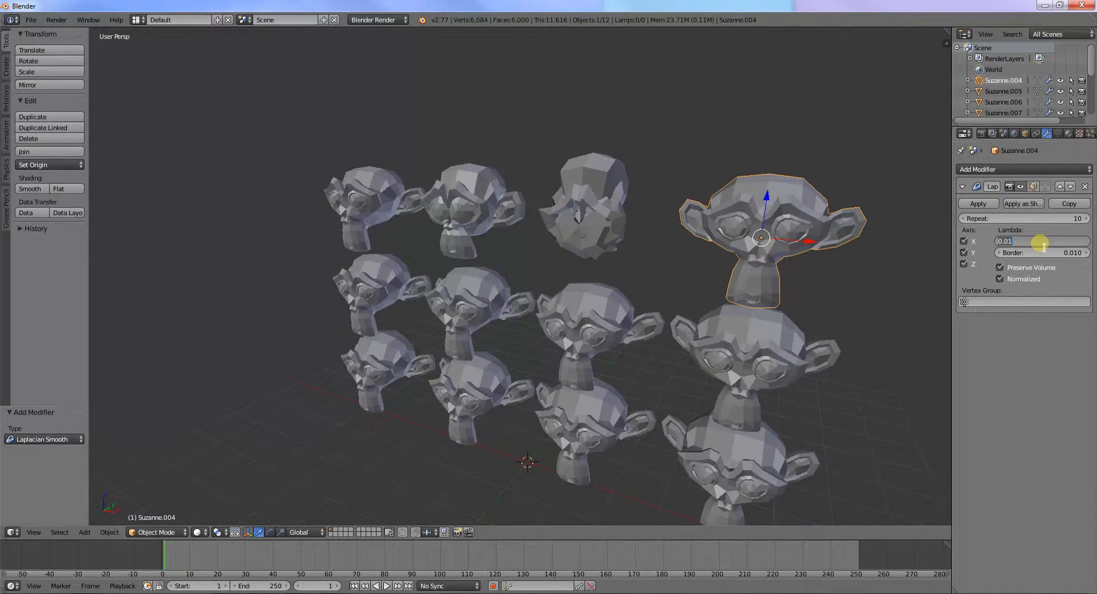
key("BackSpace")
type("-30")
key("Tab")
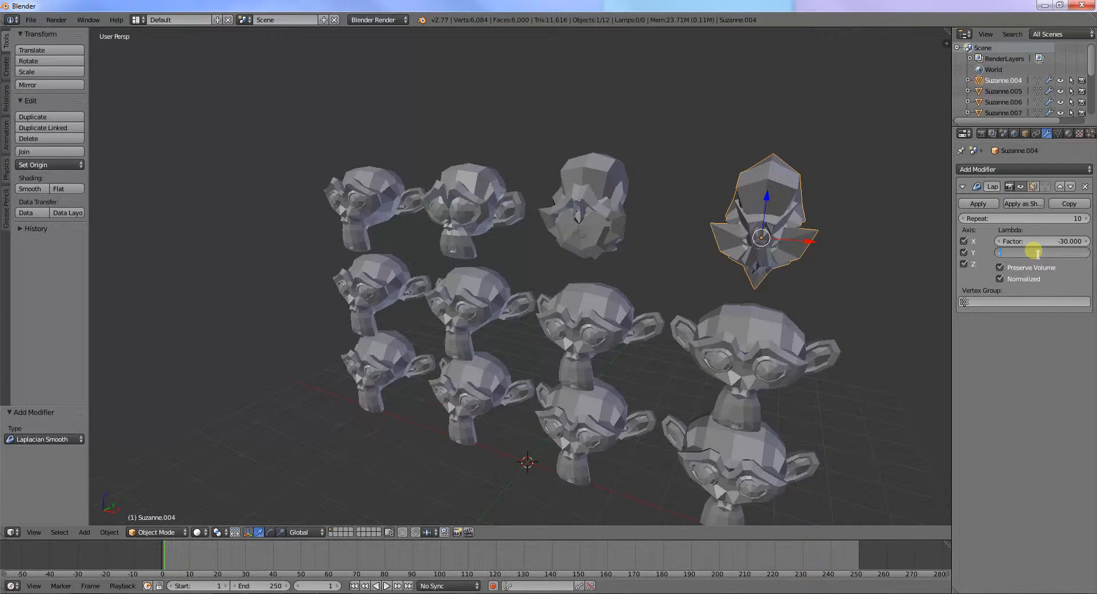
type("-200")
key("Return")
Set the third top-row monkey's Laplacian Smooth Repeat to 1.
middle_click_drag(880, 259, 839, 265)
right_click(508, 218)
right_click(552, 232)
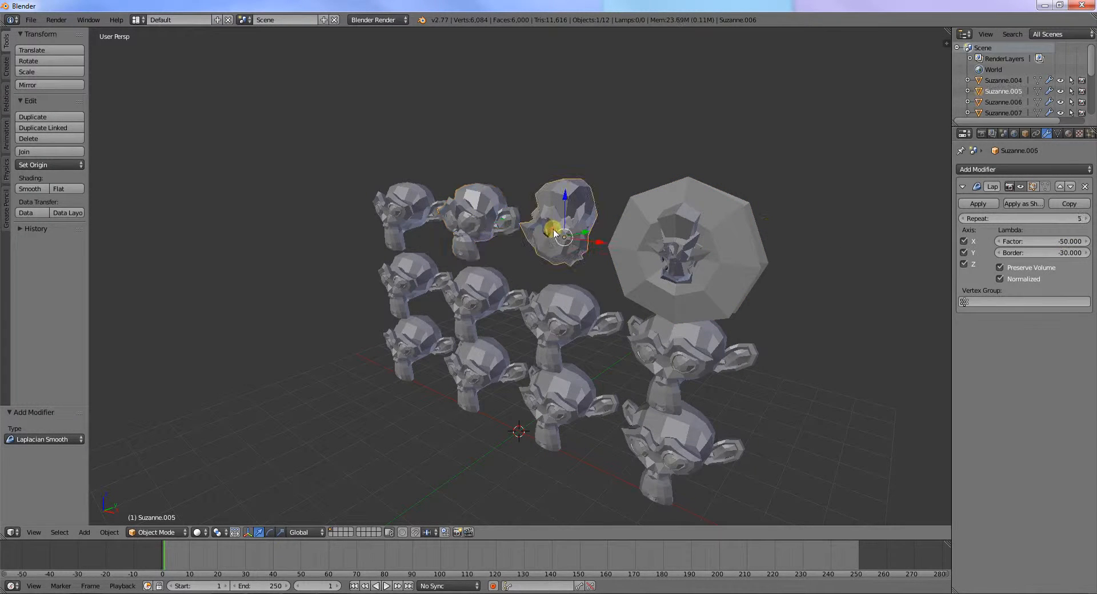
left_click(1022, 222)
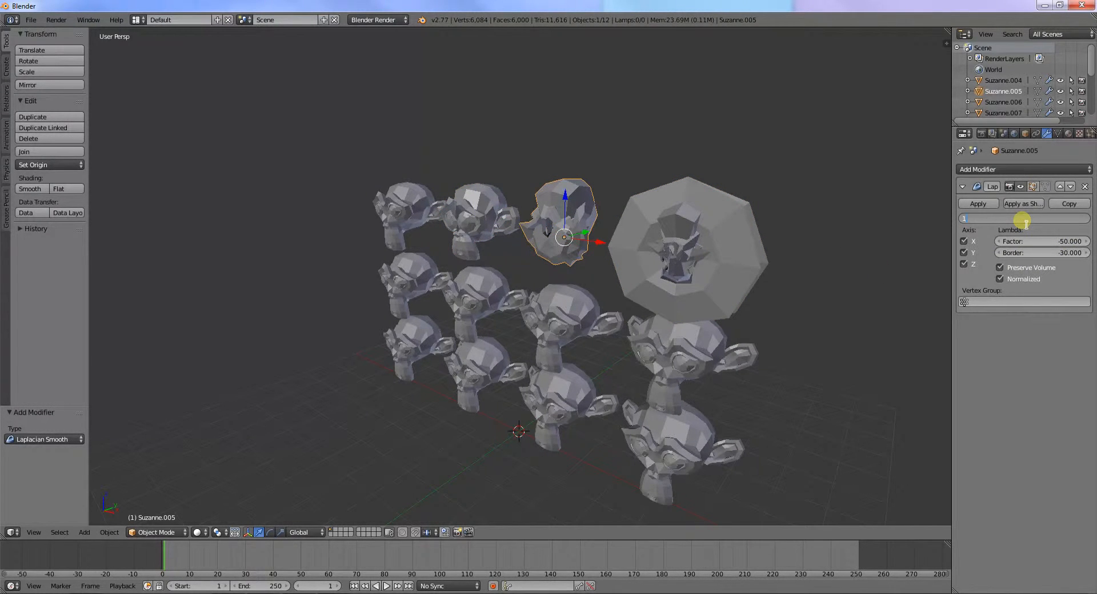
key("Return")
Set the fourth top-row monkey's Repeat to 1 and adjust its Lambda Border to -201.75.
right_click(753, 244)
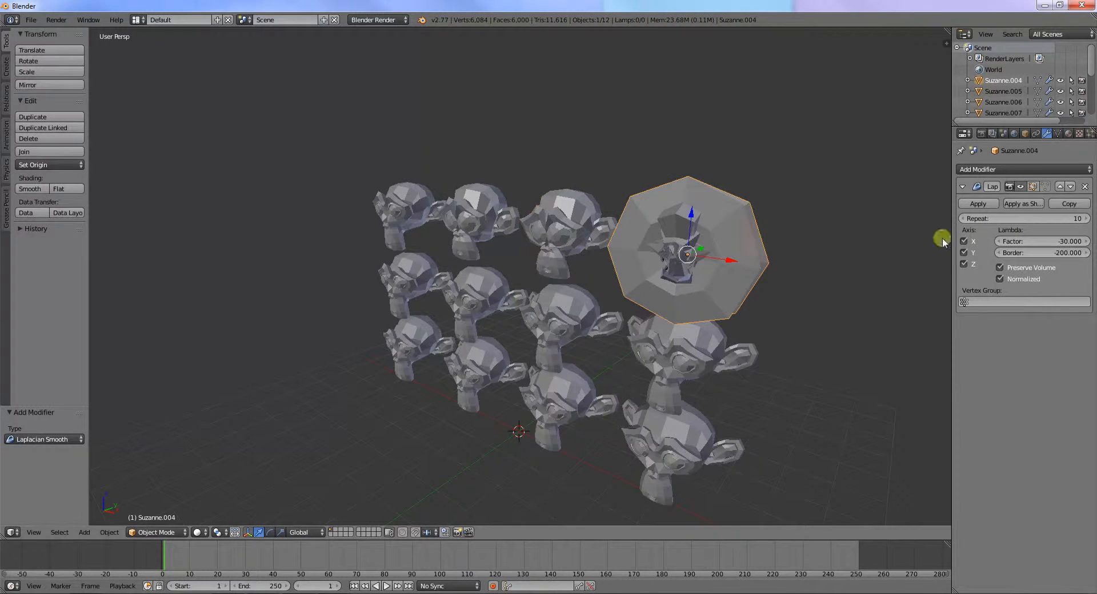
left_click(1029, 222)
type("1")
key("Return")
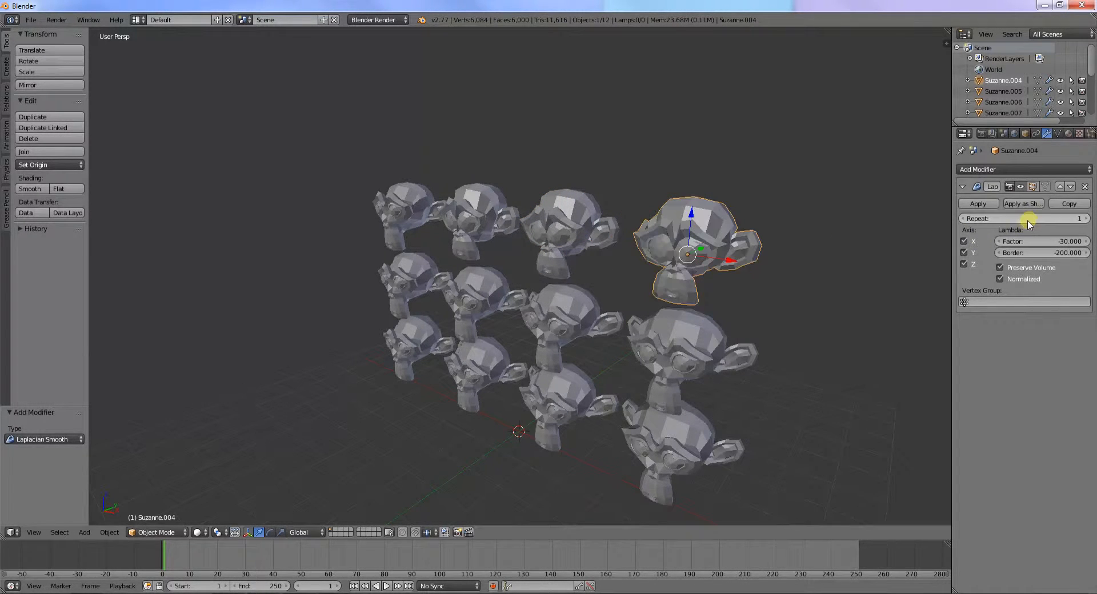
middle_click_drag(737, 284, 700, 320)
mouse_move(1043, 254)
left_mouse_down()
mouse_move(1003, 252)
mouse_move(1021, 254)
left_mouse_up()
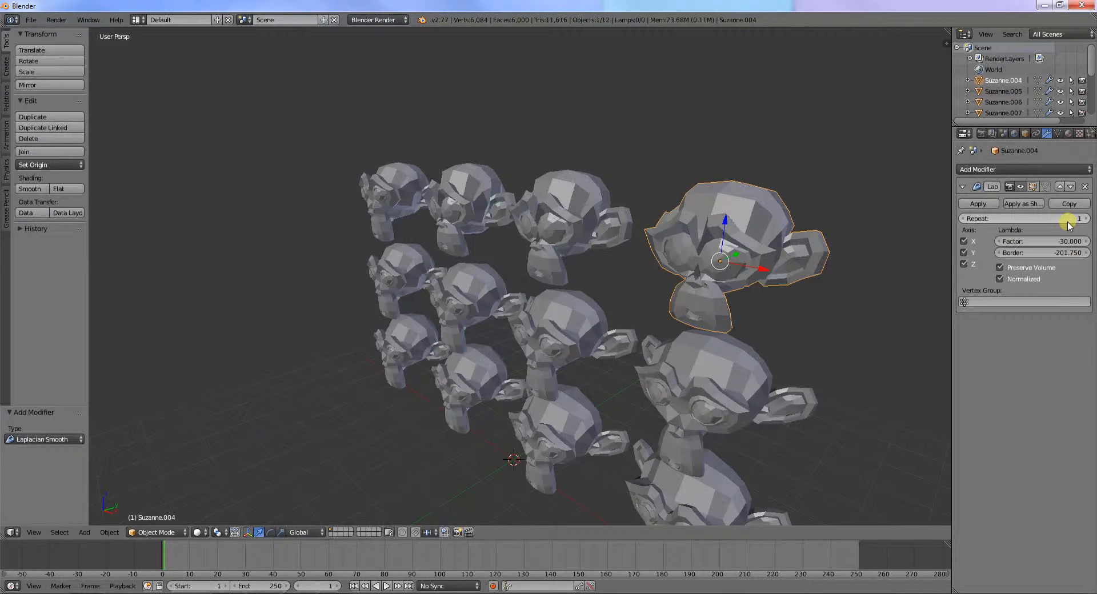
Delete all four monkeys in the top row together.
mouse_move(708, 250)
middle_mouse_down()
mouse_move(735, 252)
mouse_move(720, 251)
middle_mouse_up()
right_click(588, 225, "shift")
right_click(461, 208, "shift")
right_click(387, 209, "shift")
key("x")
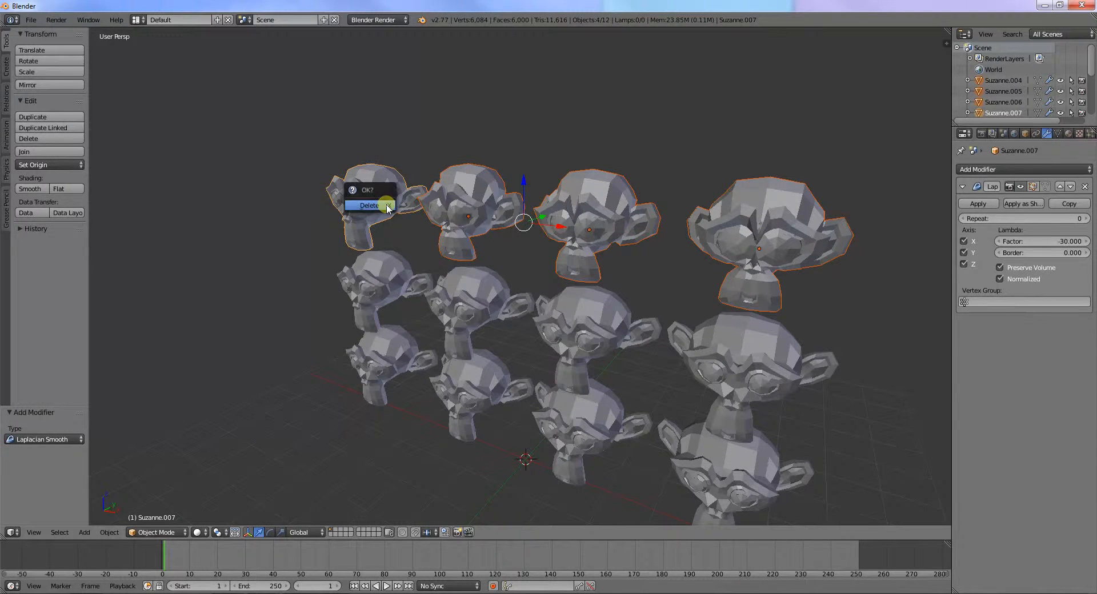
left_click(380, 208)
Add a Laplacian Smooth modifier to the first and second monkeys of the upper remaining row.
middle_click_drag(567, 293, 652, 241)
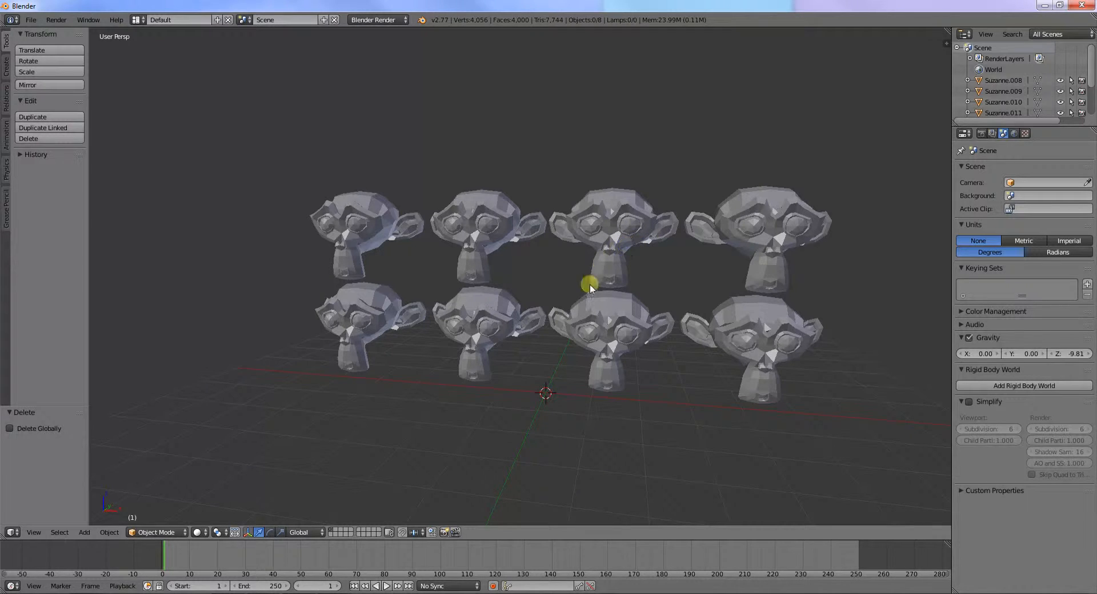
right_click(323, 234)
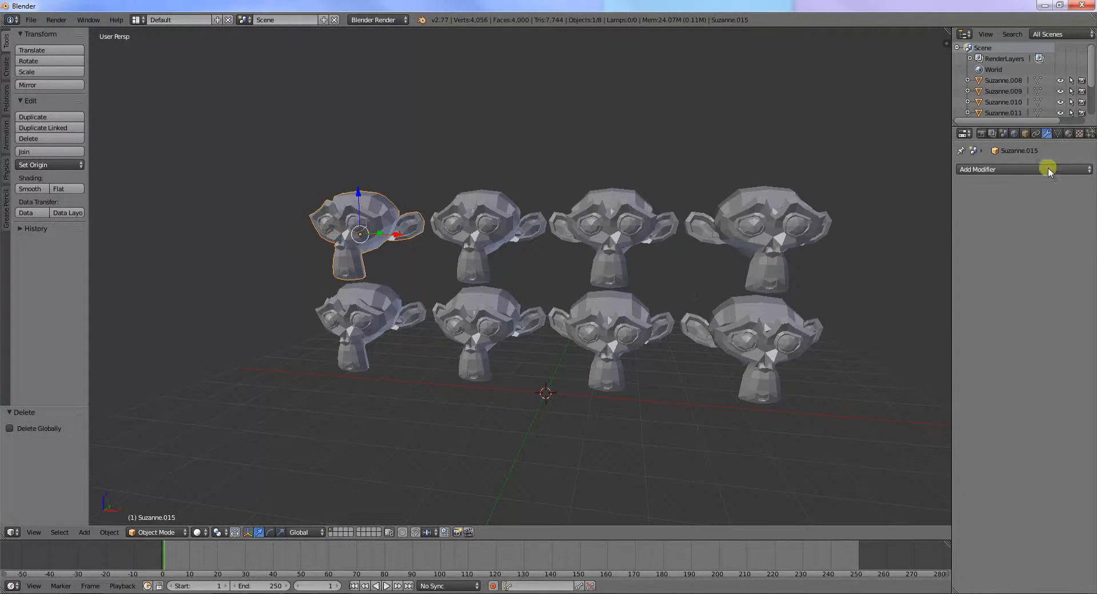
left_click(1012, 170)
left_click(968, 262)
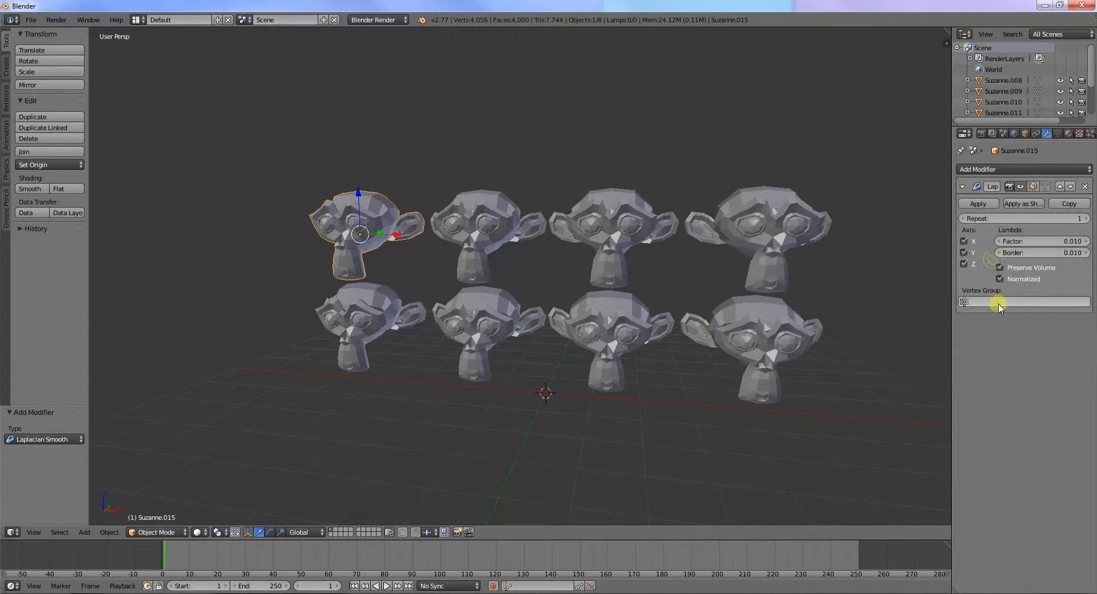
right_click(495, 244)
left_click(1033, 171)
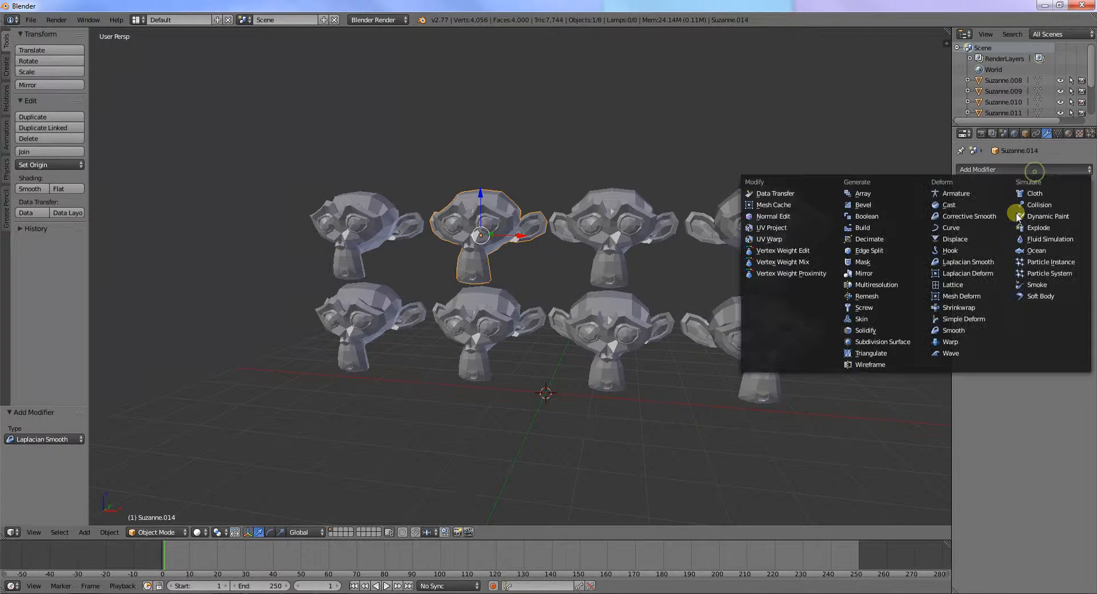
left_click(971, 258)
Add a Laplacian Smooth modifier to the third and fourth monkeys of the upper row.
right_click(631, 220)
left_click(996, 171)
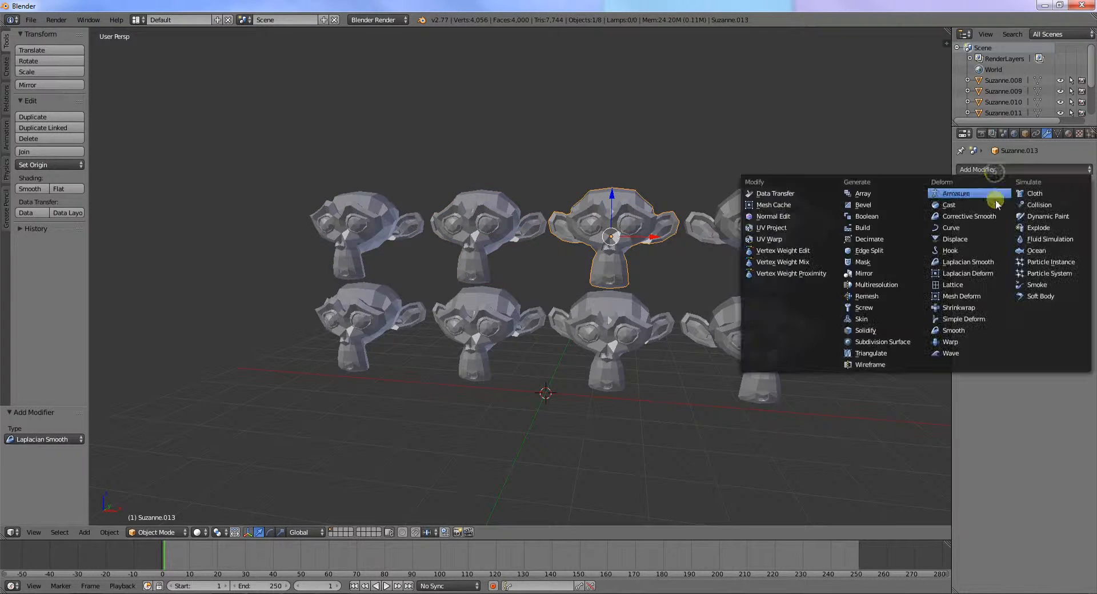
left_click(948, 258)
right_click(772, 217)
left_click(1006, 170)
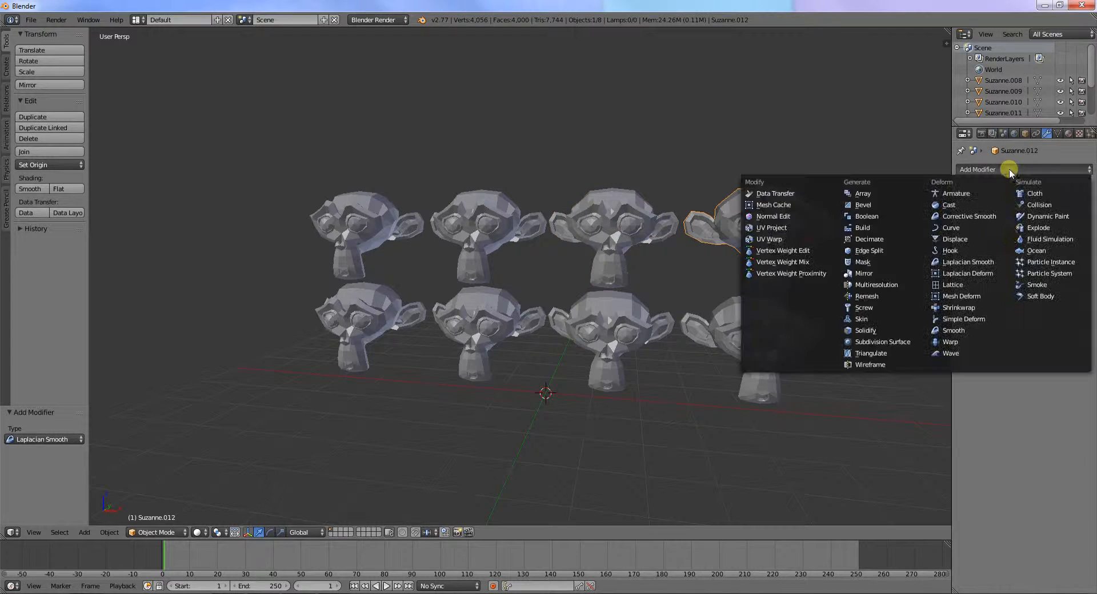
left_click(1006, 245)
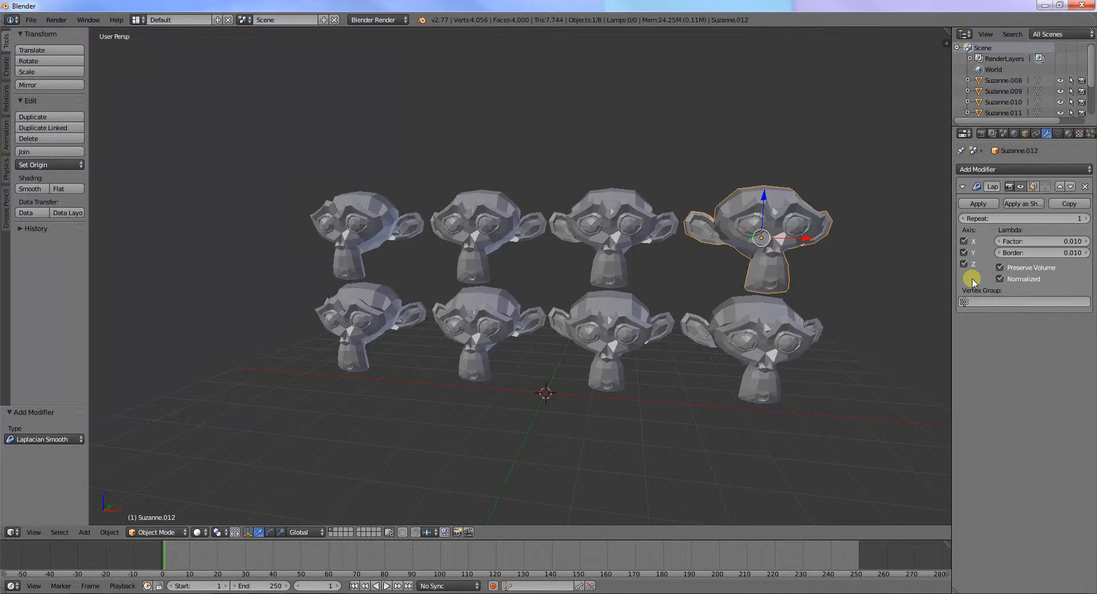
Switch to an empty scene layer and add a cube mesh.
left_click(335, 531)
key("shift+a")
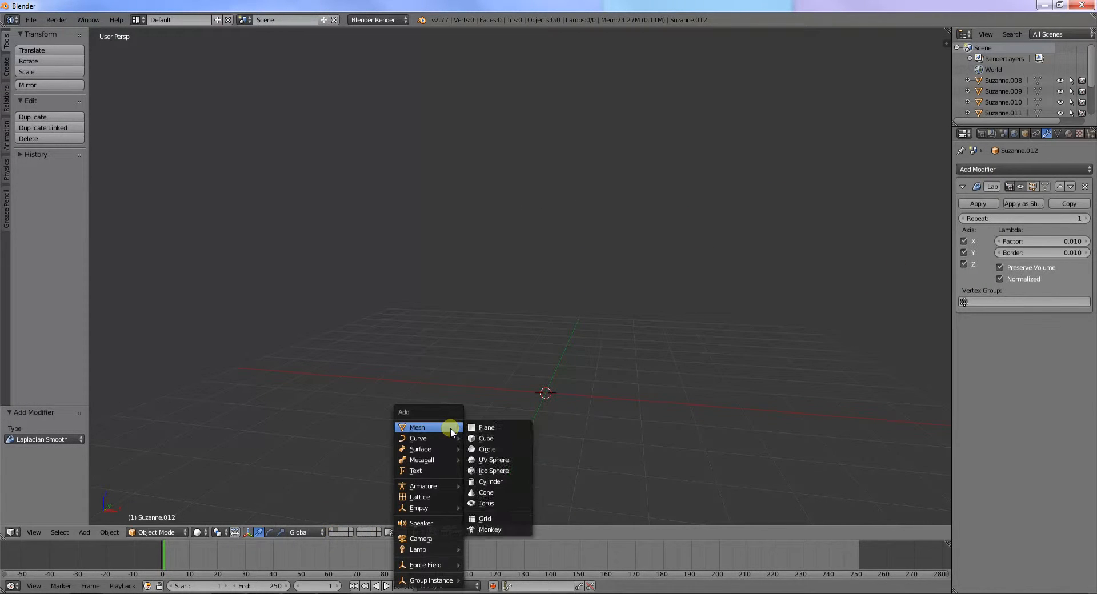
left_click(464, 442)
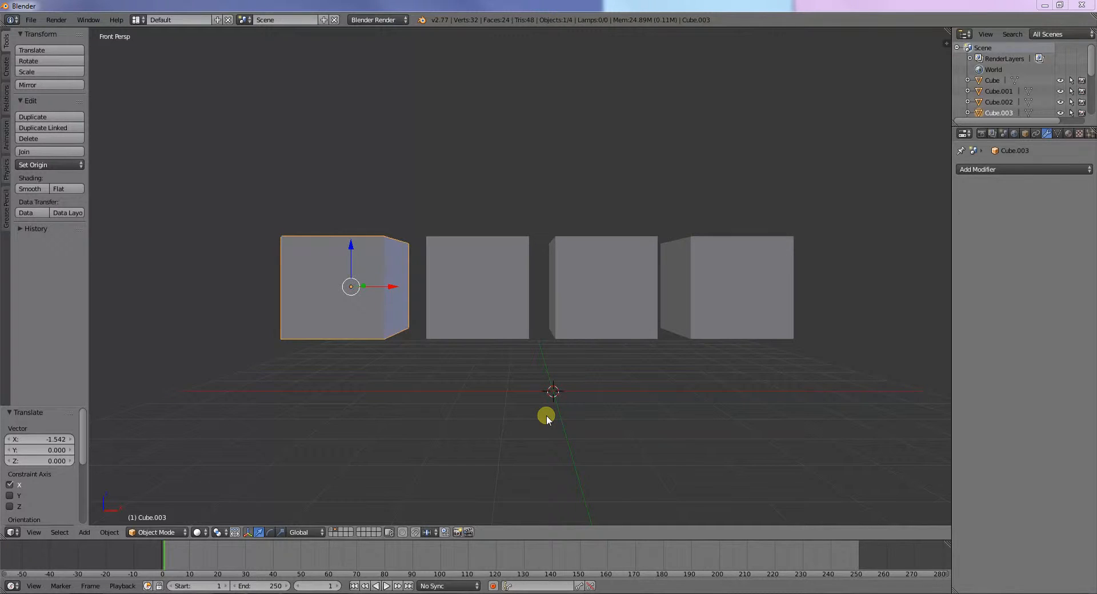
Add a Laplacian Smooth modifier to the first cube in the row and disable its X, Y and Z axes.
left_click(1051, 169)
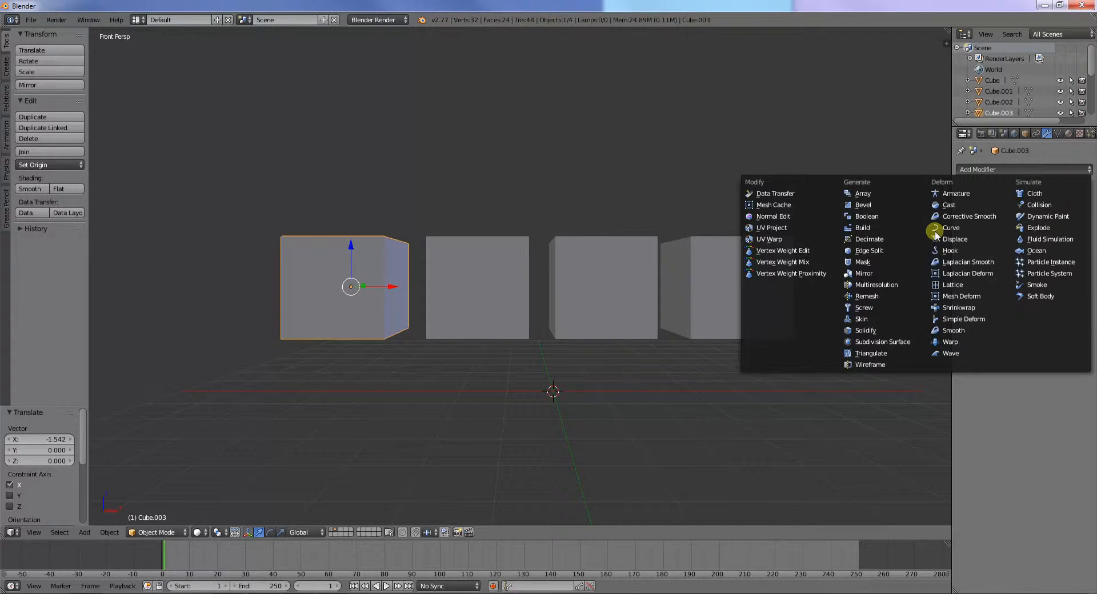
left_click(956, 264)
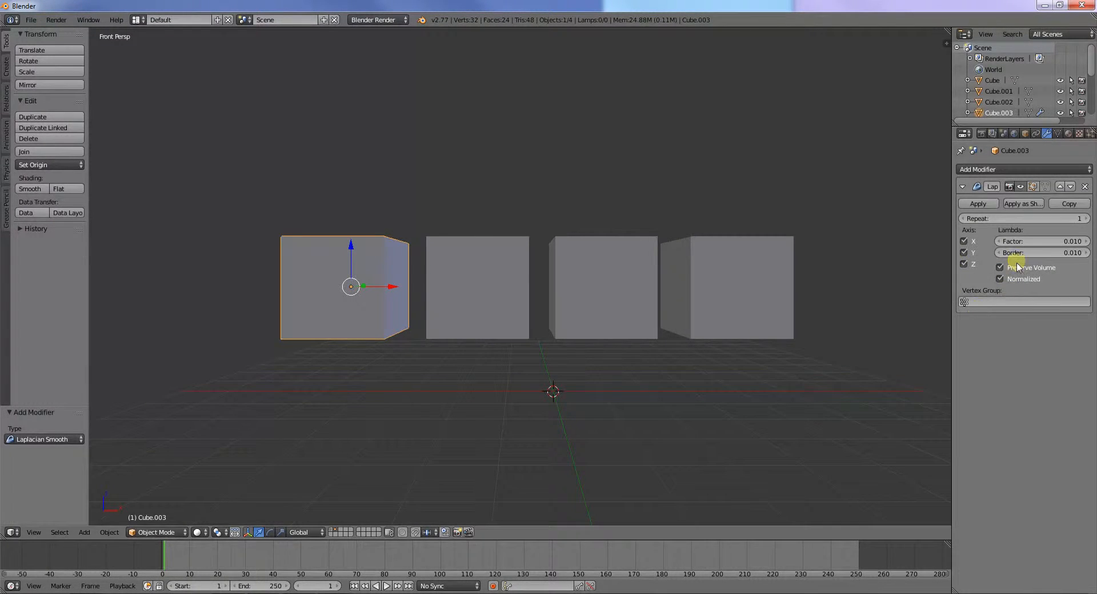
left_click(965, 241)
left_click(966, 253)
left_click(967, 264)
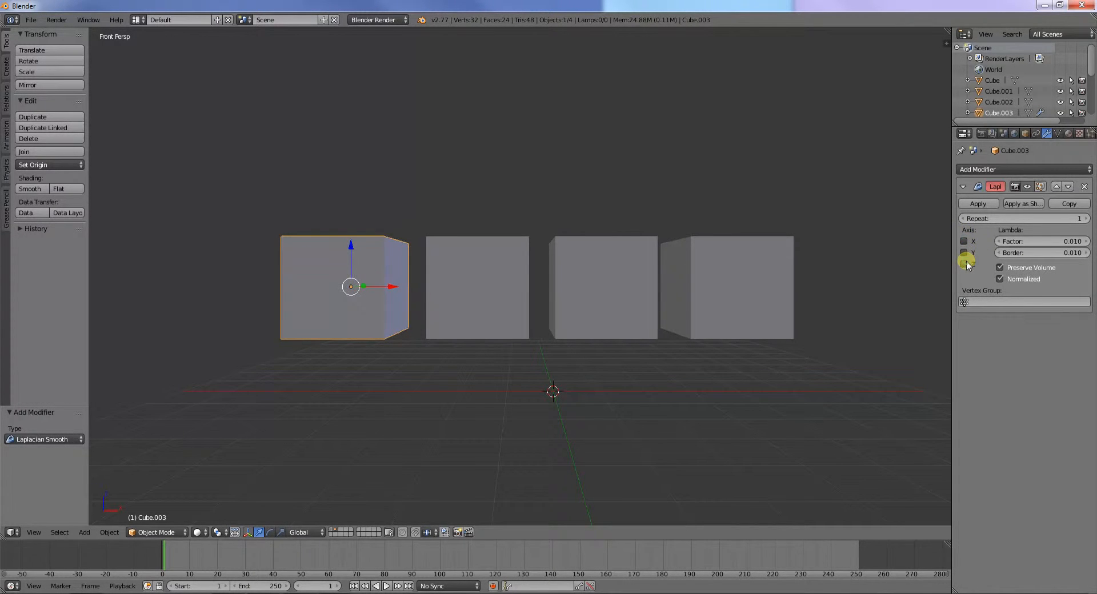
Set the first cube's Laplacian Smooth Repeat to 10 and its Lambda Factor and Border to 20.
left_click(1066, 222)
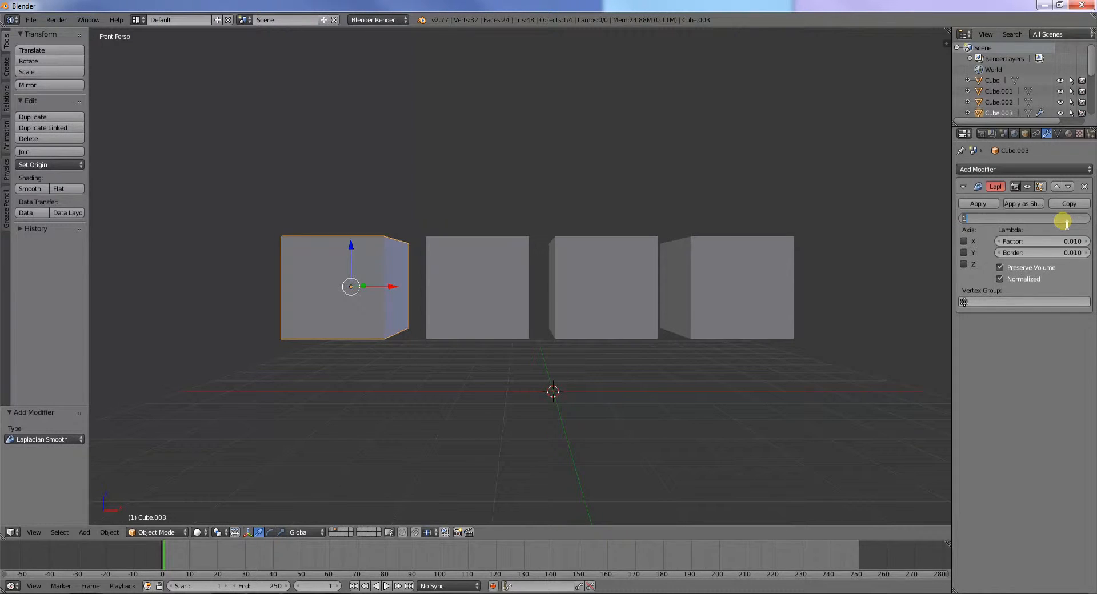
type("10")
key("Return")
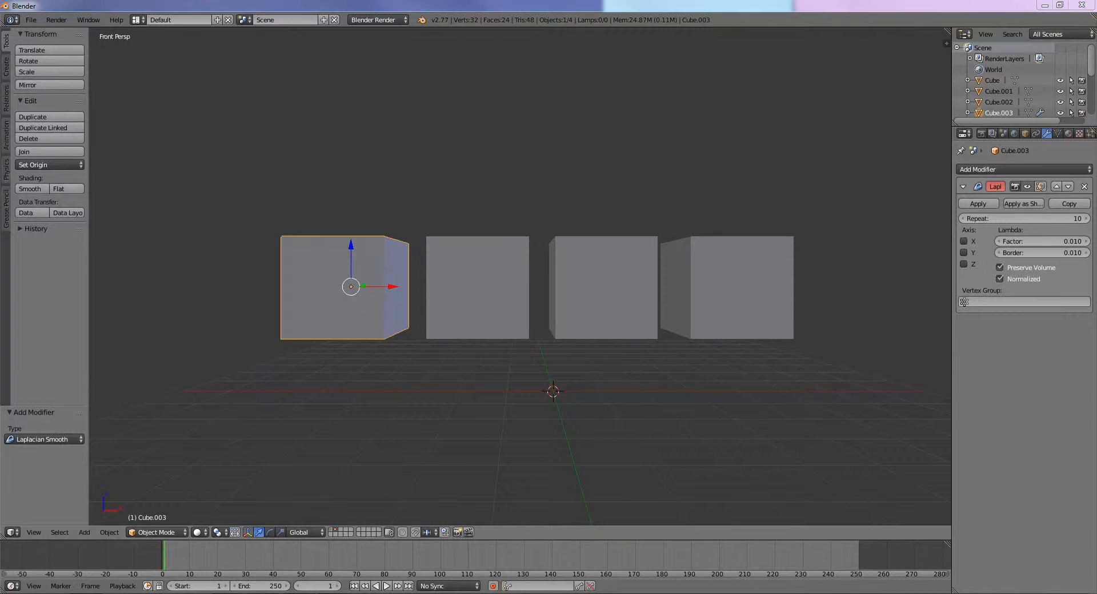
left_click(1054, 242)
type("20")
key("Return")
left_click(1060, 255)
type("20")
key("Return")
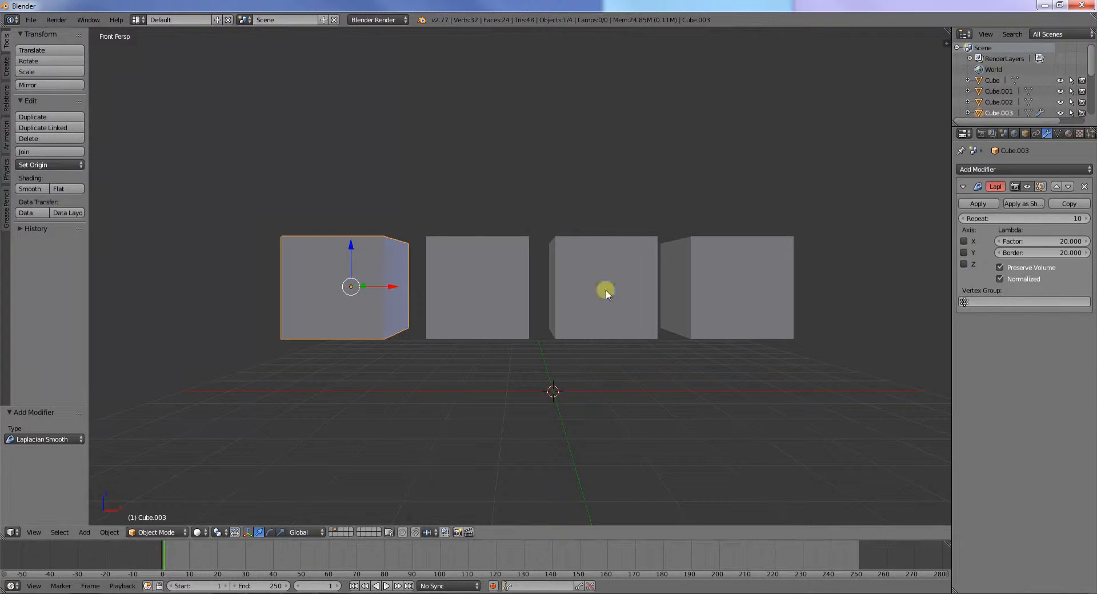
Add a Laplacian Smooth modifier to the second cube with Lambda Factor and Border set to 20.
right_click(467, 287)
left_click(968, 170)
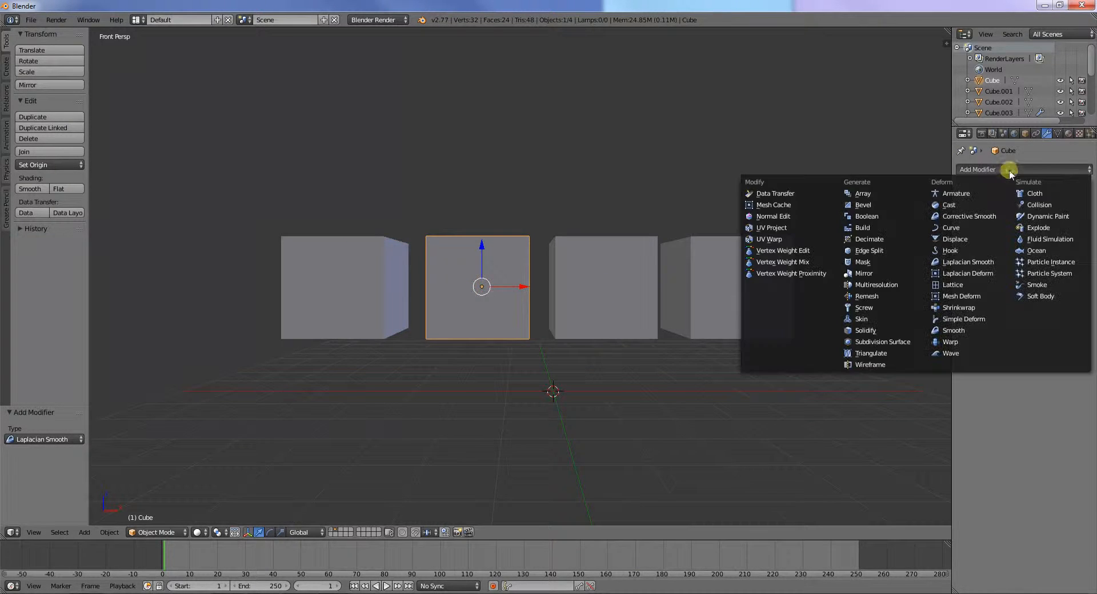
left_click(987, 264)
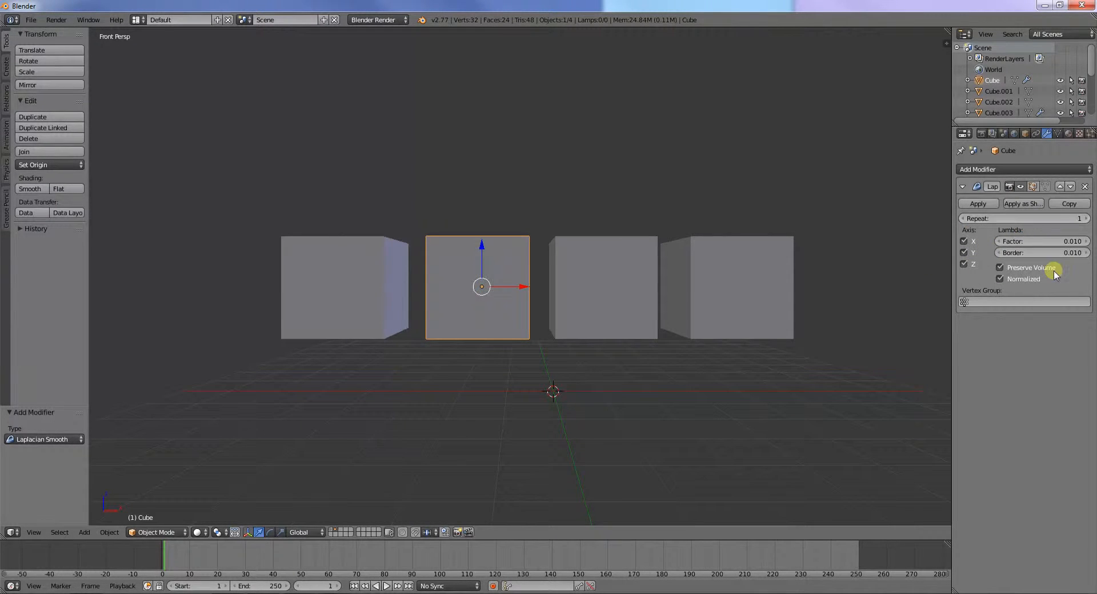
left_click(1048, 243)
type("20")
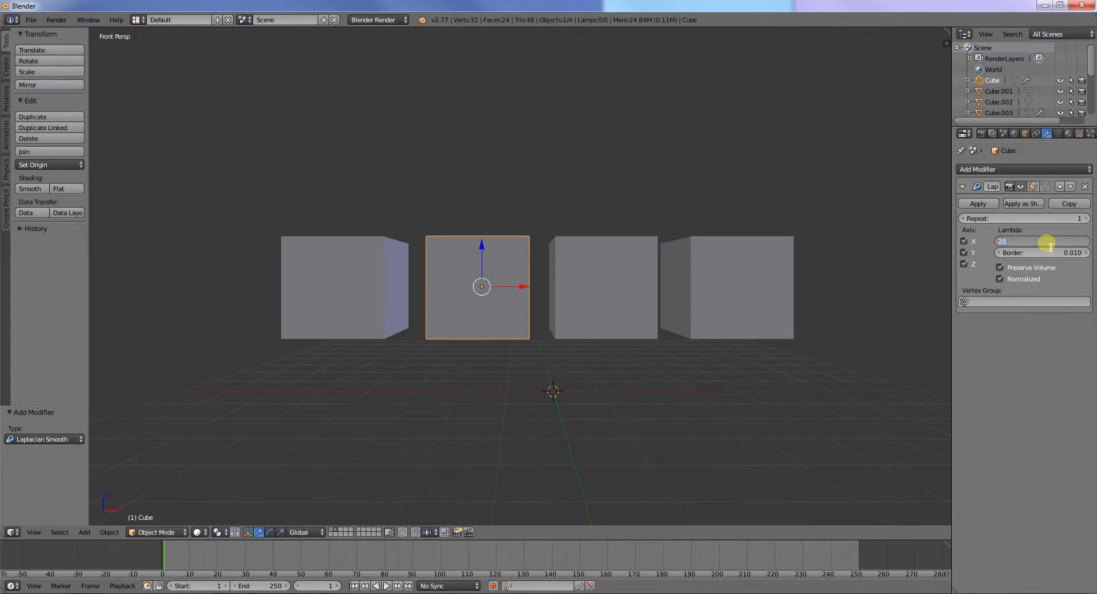
key("Return")
left_click(1053, 254)
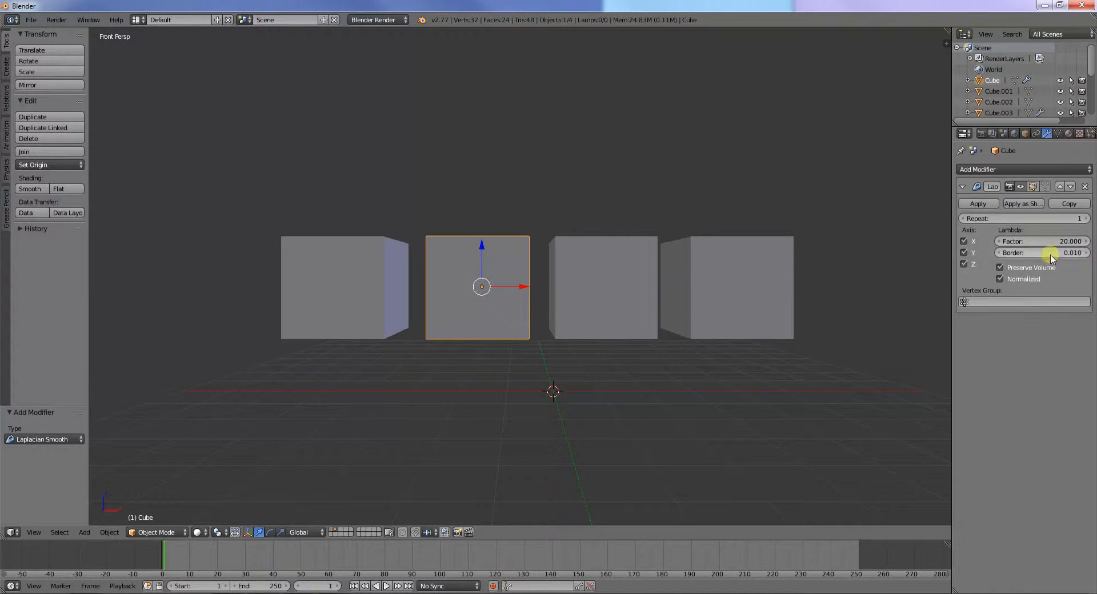
type("20")
key("Return")
Try a Repeat of 10 on the second cube and check its mesh in Edit Mode.
middle_click_drag(650, 286, 636, 316)
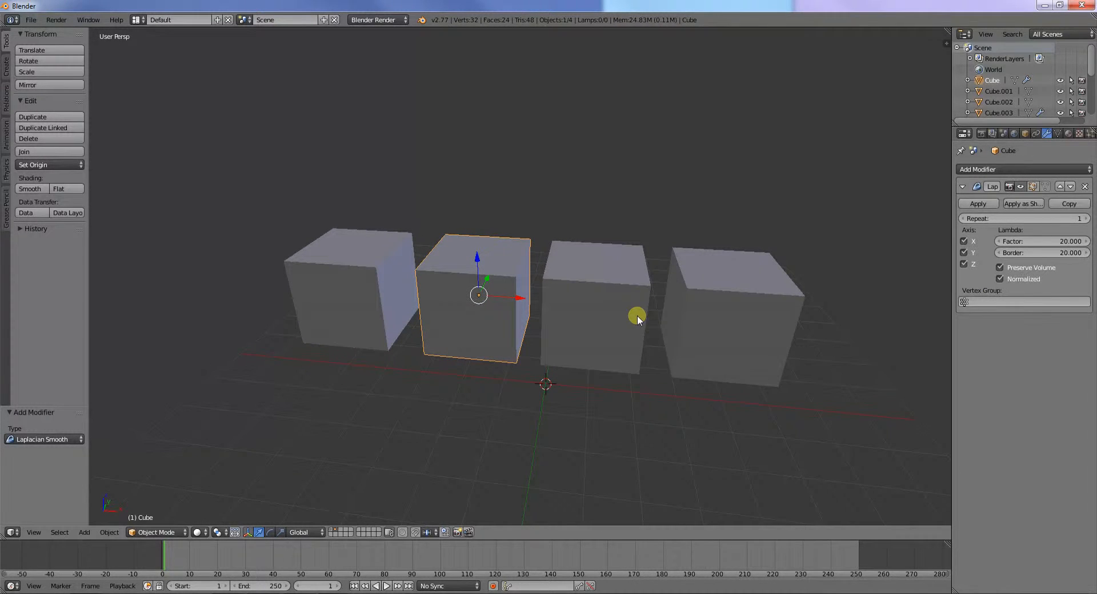
left_click(1063, 221)
type("10")
key("Return")
middle_click_drag(756, 303, 436, 337)
key("Tab")
key("Tab")
middle_click_drag(545, 342, 538, 342)
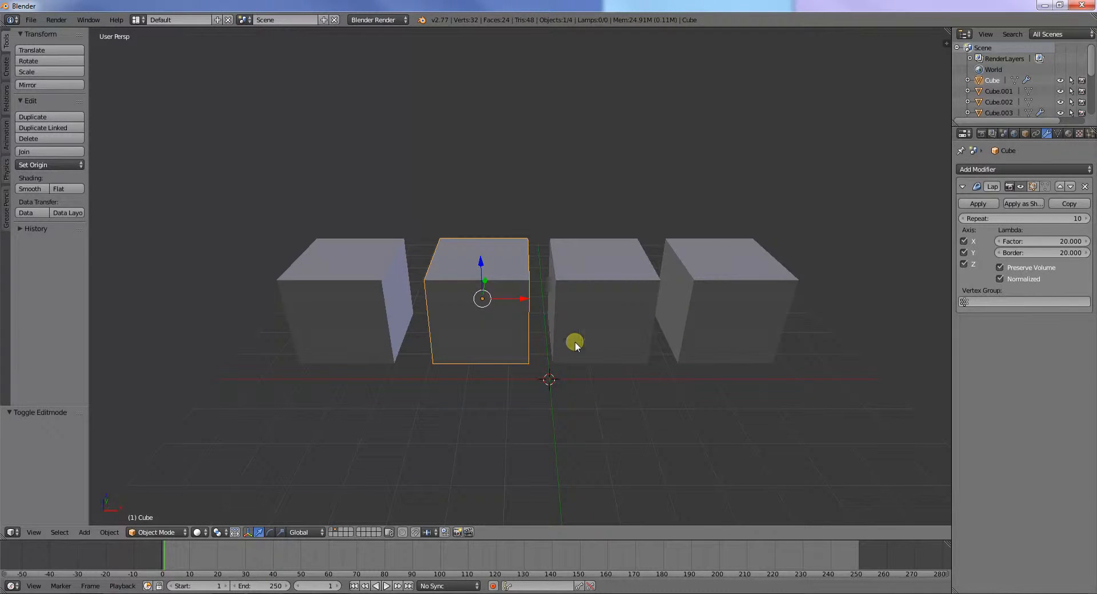
Set the second cube's Lambda Border to -30 and test its Preserve Volume and Normalized options.
left_click(1060, 254)
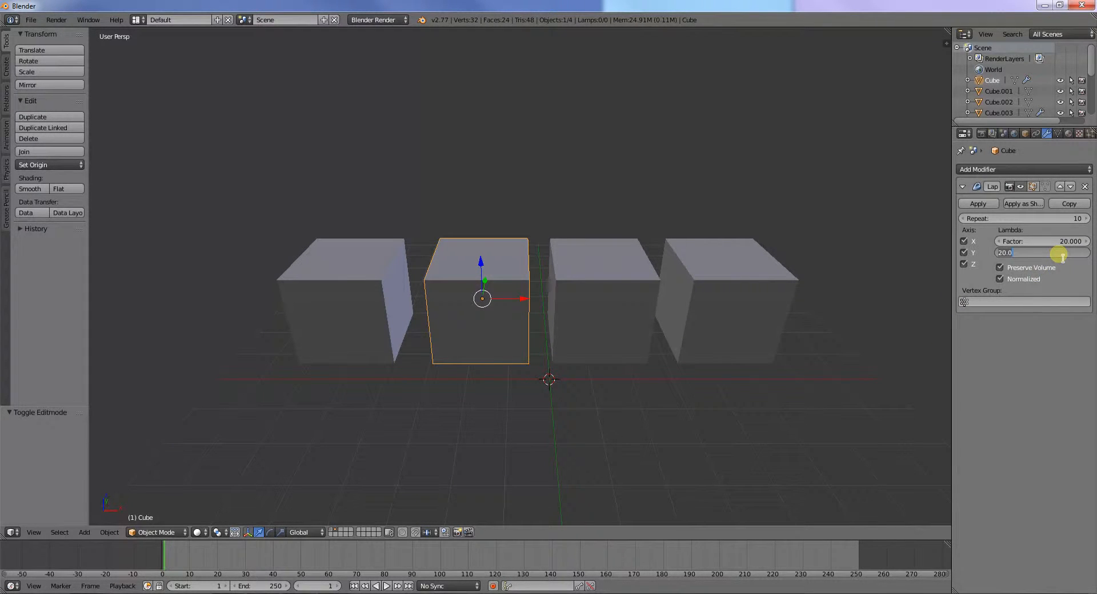
type("-30")
key("Return")
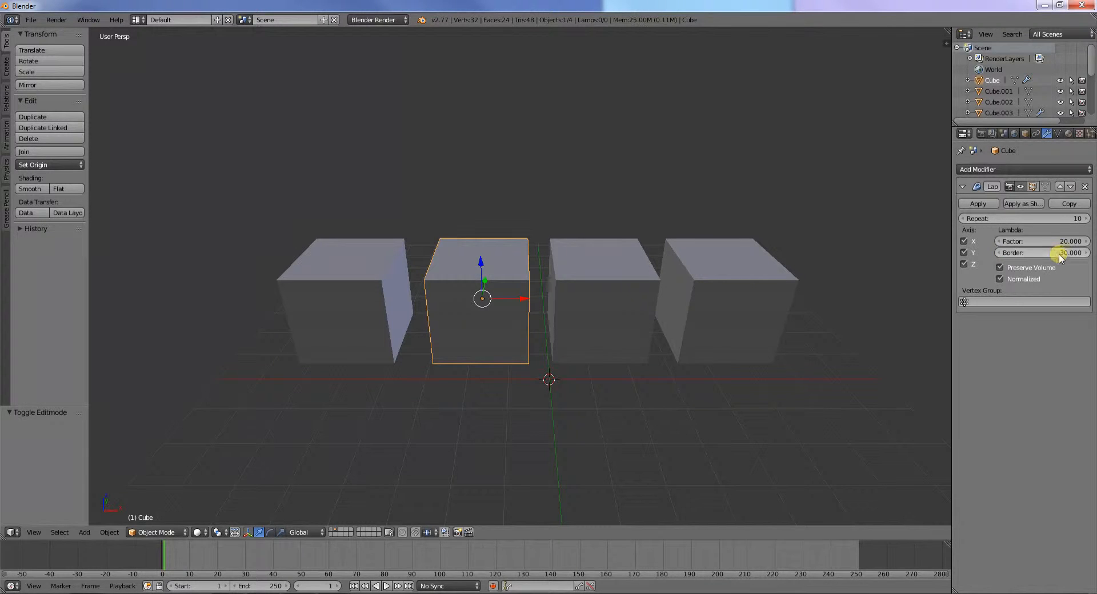
left_click(1000, 267)
left_click(1000, 267)
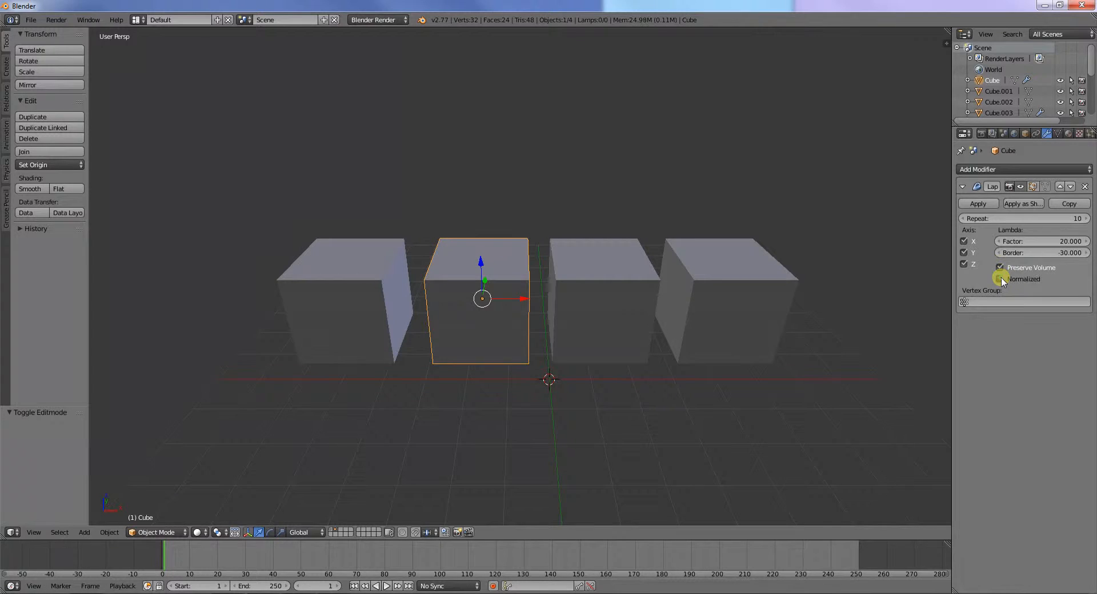
left_click(1001, 279)
Add a Laplacian Smooth modifier to the third cube and disable its Z axis.
right_click(608, 292)
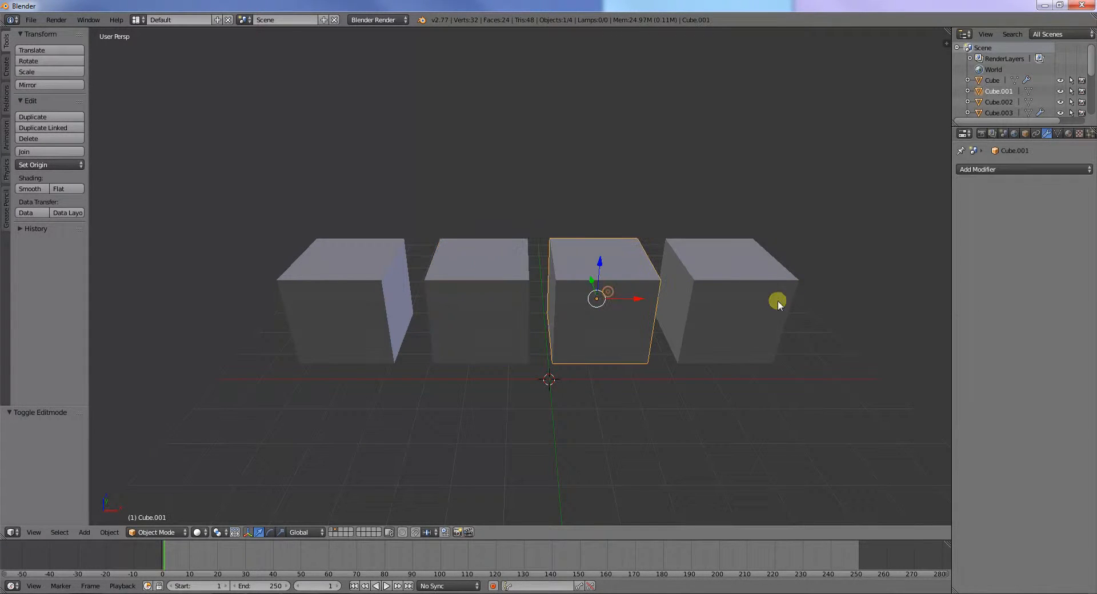
left_click(975, 169)
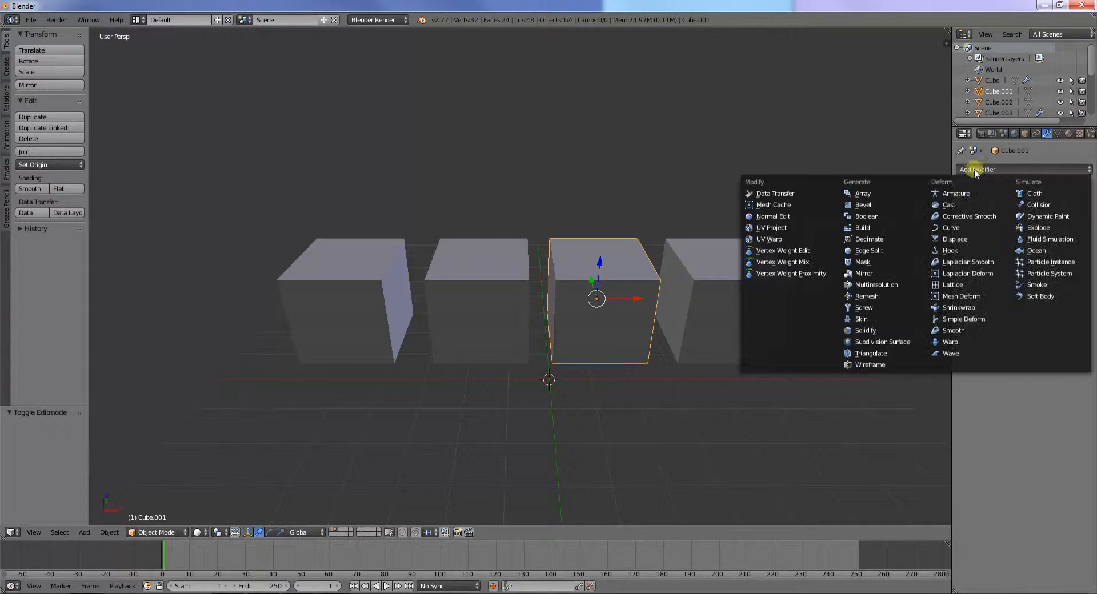
left_click(978, 261)
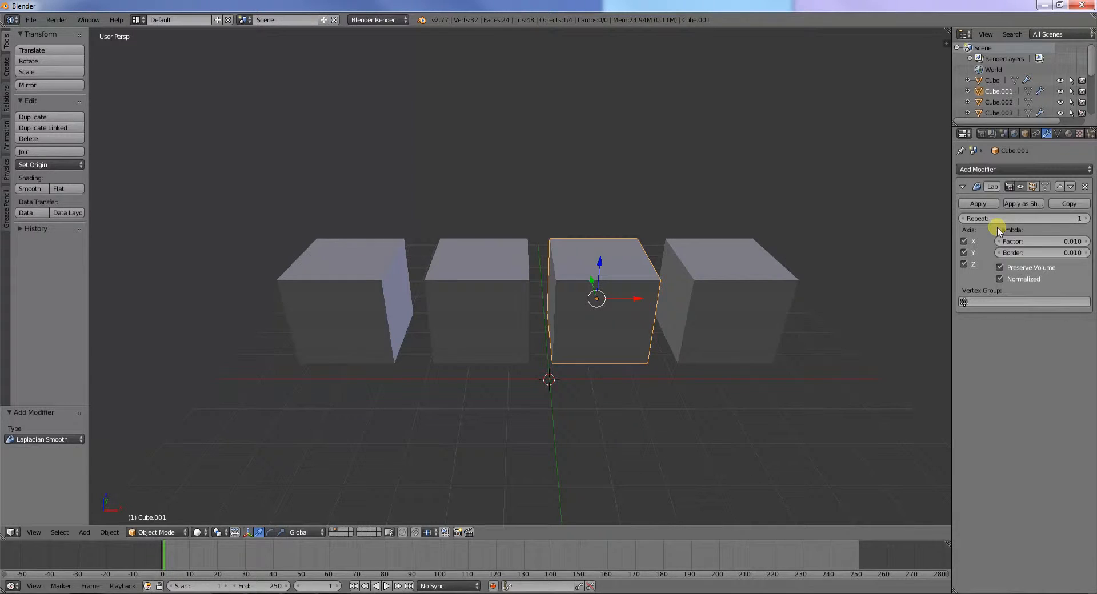
left_click(964, 264)
Set the third cube's Repeat to 50 and its Lambda Factor and Border to 20.
left_click(1037, 220)
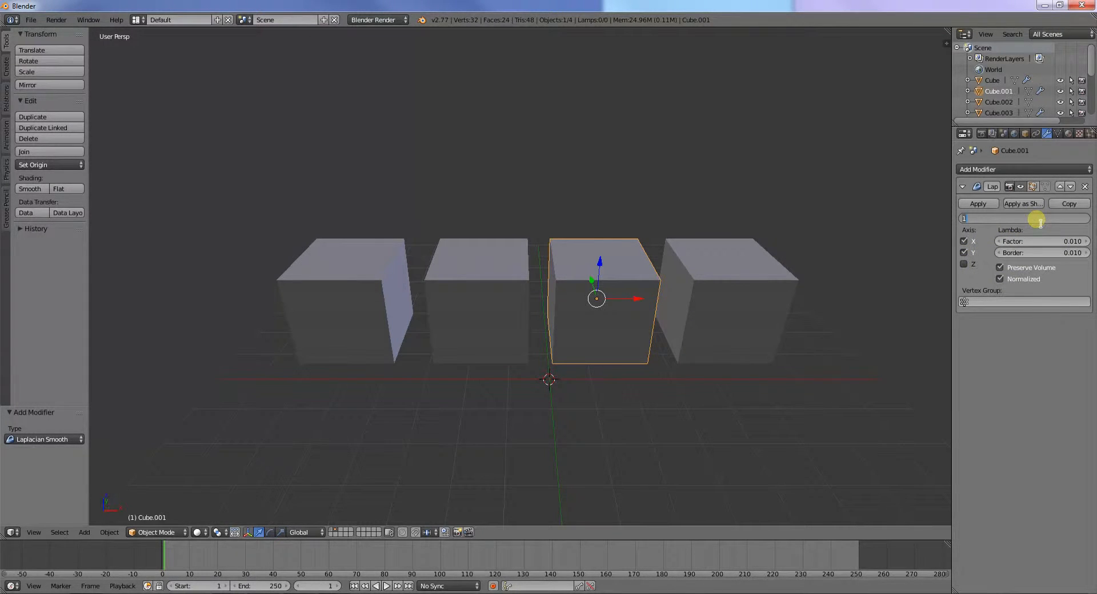
type("50")
key("Return")
left_click(1051, 242)
type("20")
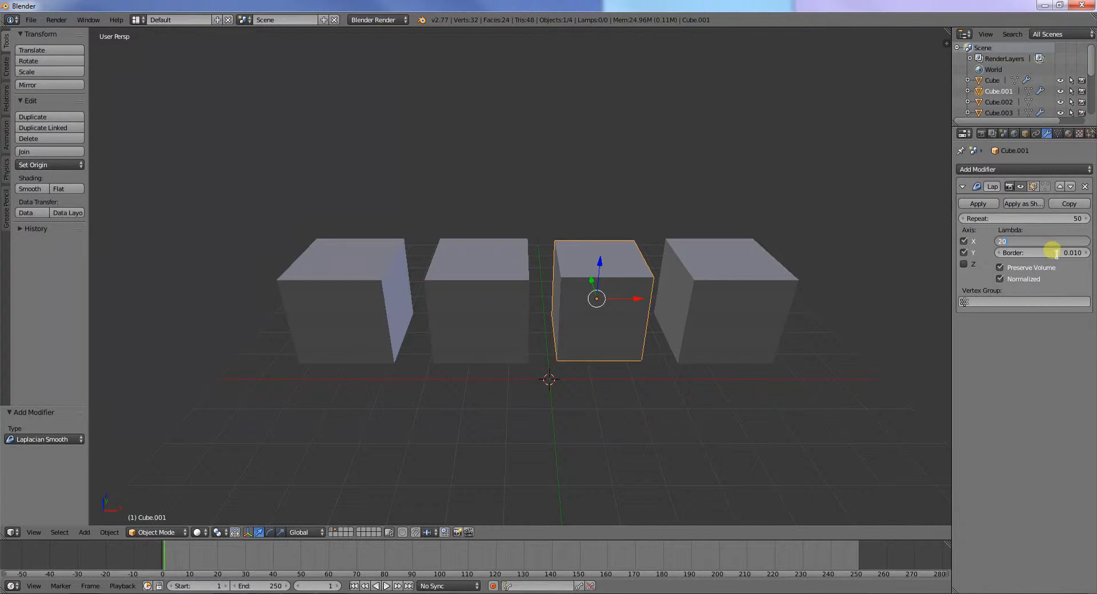
key("Return")
left_click(1053, 254)
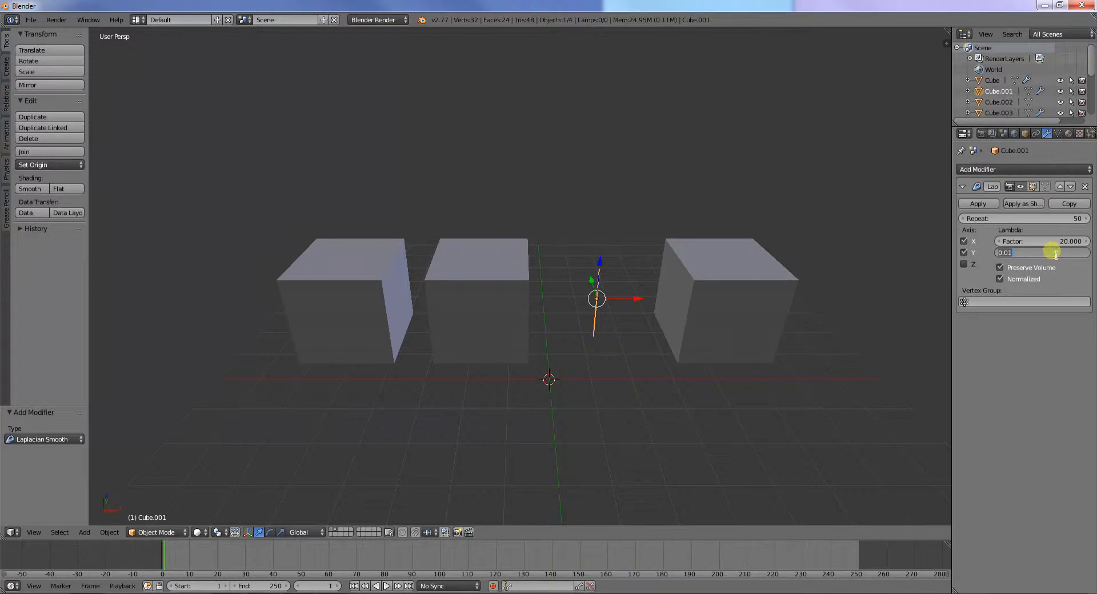
key("Return")
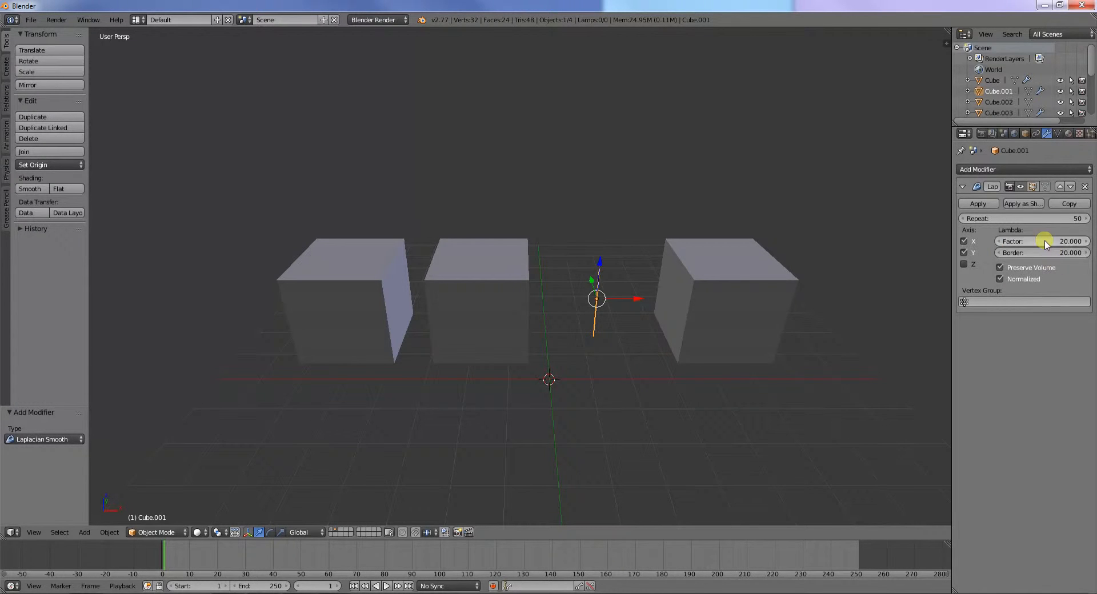
Lower the third cube's Repeat to 10, then to 1, checking the shape after each change.
left_click(1044, 219)
type("10")
key("Return")
mouse_move(670, 306)
middle_mouse_down()
mouse_move(728, 311)
mouse_move(730, 335)
mouse_move(662, 308)
middle_mouse_up()
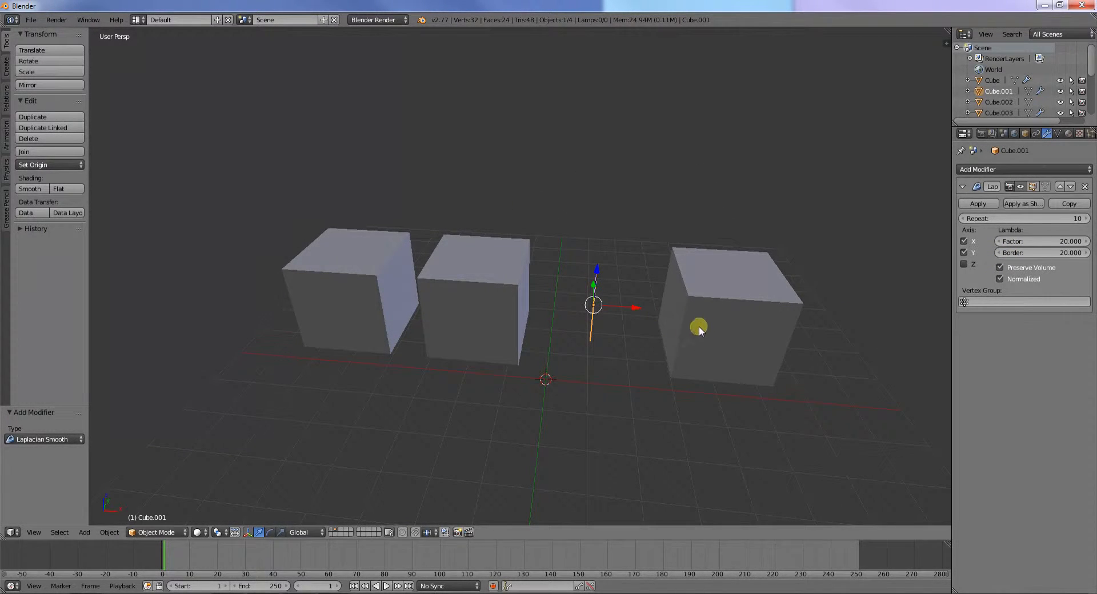
left_click(1036, 220)
type("1")
key("Return")
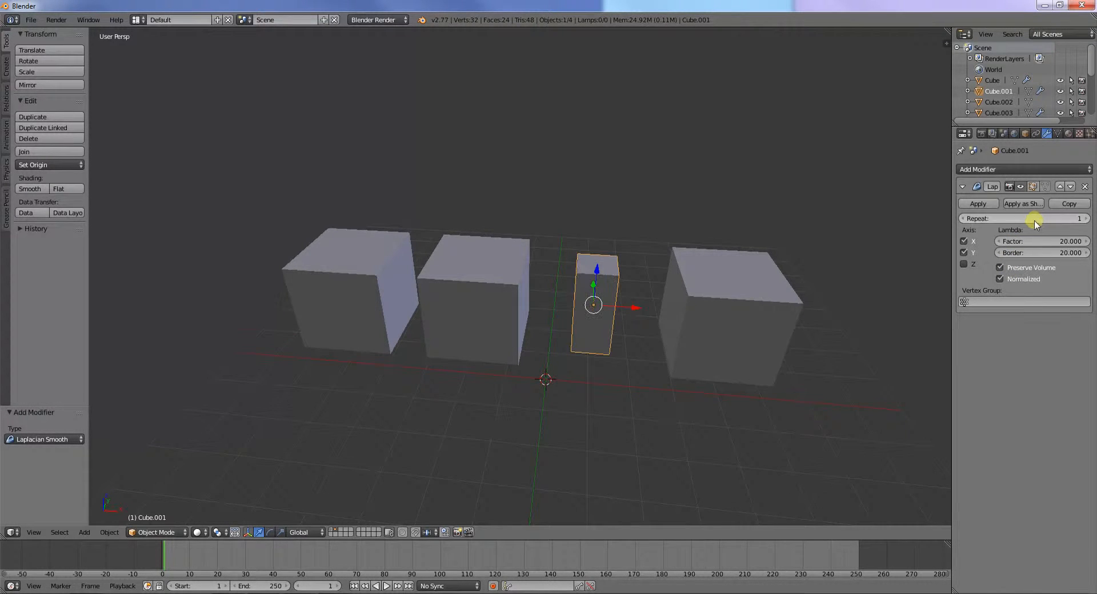
Set the second cube's Repeat to 1 and compare its modifier settings with the third cube's.
middle_click_drag(659, 303, 609, 307)
right_click(492, 299)
left_click(1059, 219)
type("1")
key("Return")
right_click(625, 288)
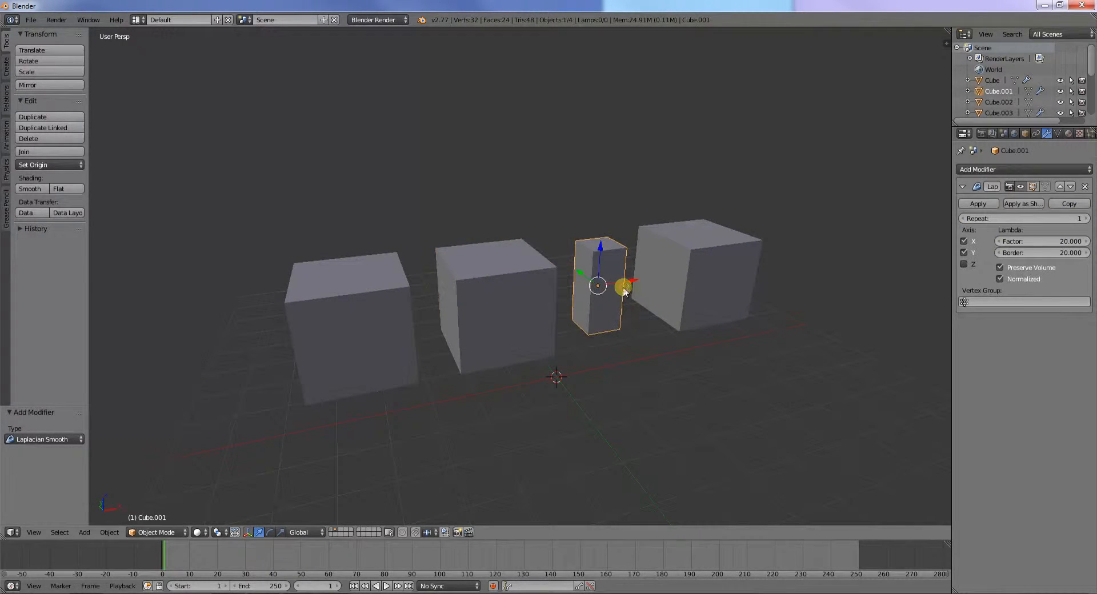
middle_click_drag(675, 330, 651, 343)
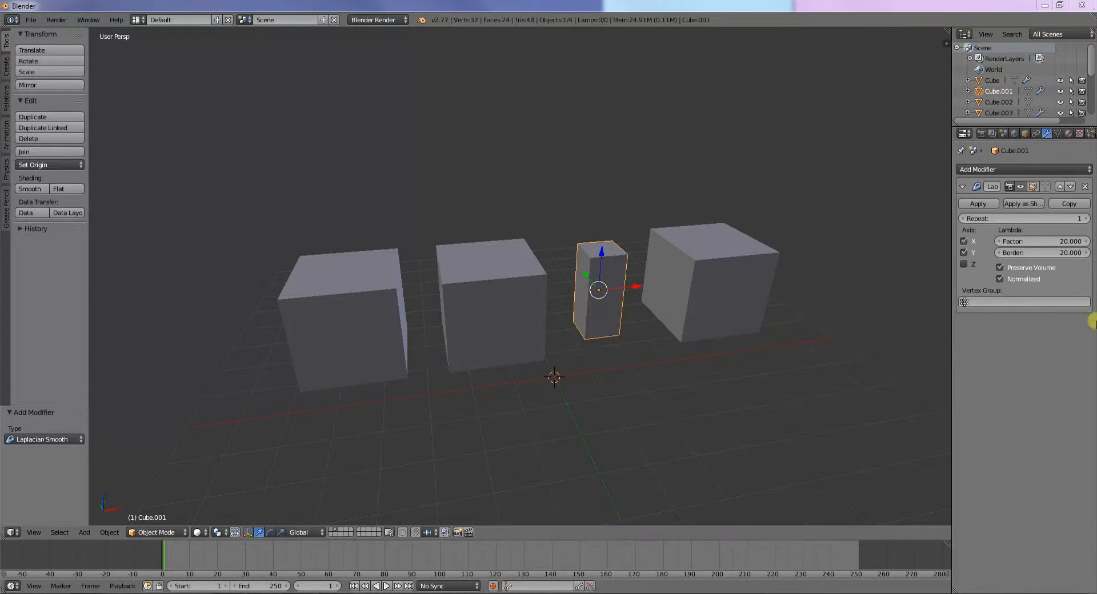
right_click(543, 309)
right_click(594, 283)
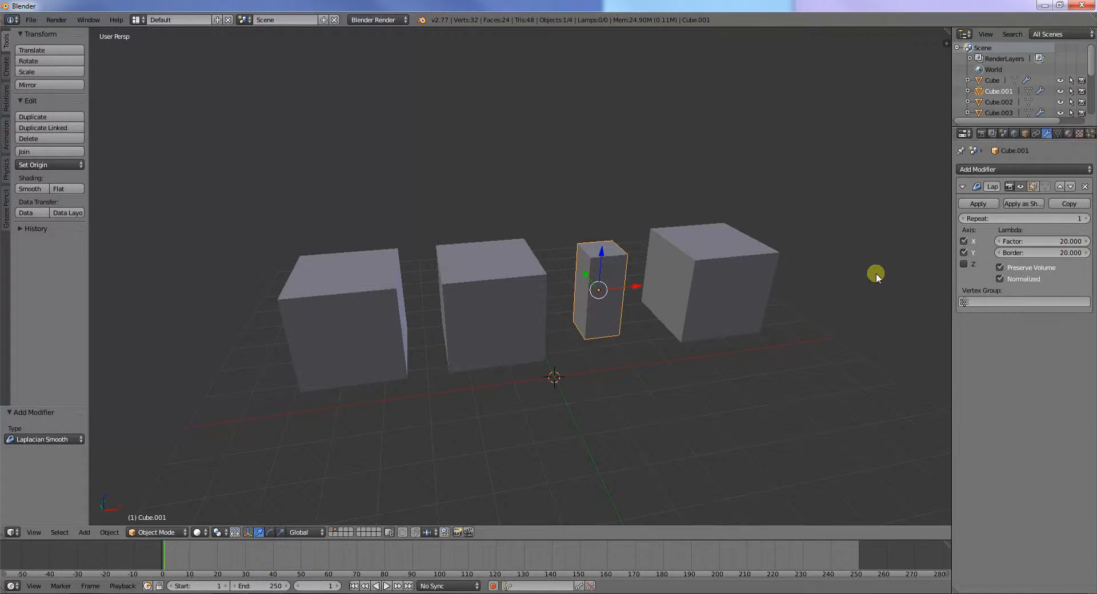
Add a Laplacian Smooth modifier to the fourth cube and disable its Y and Z axes.
right_click(724, 284)
left_click(978, 169)
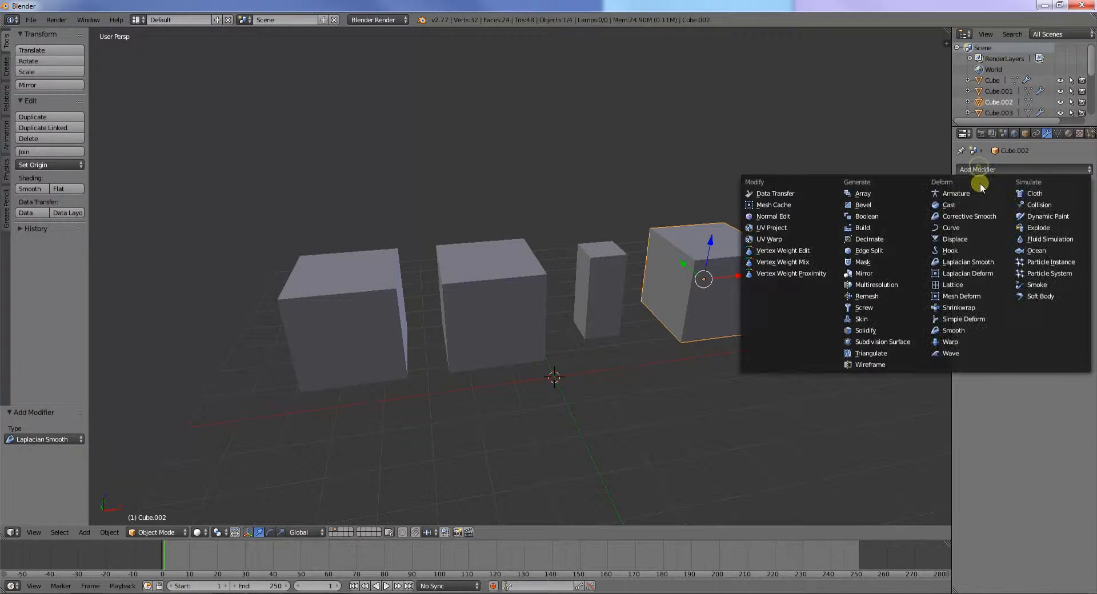
left_click(982, 262)
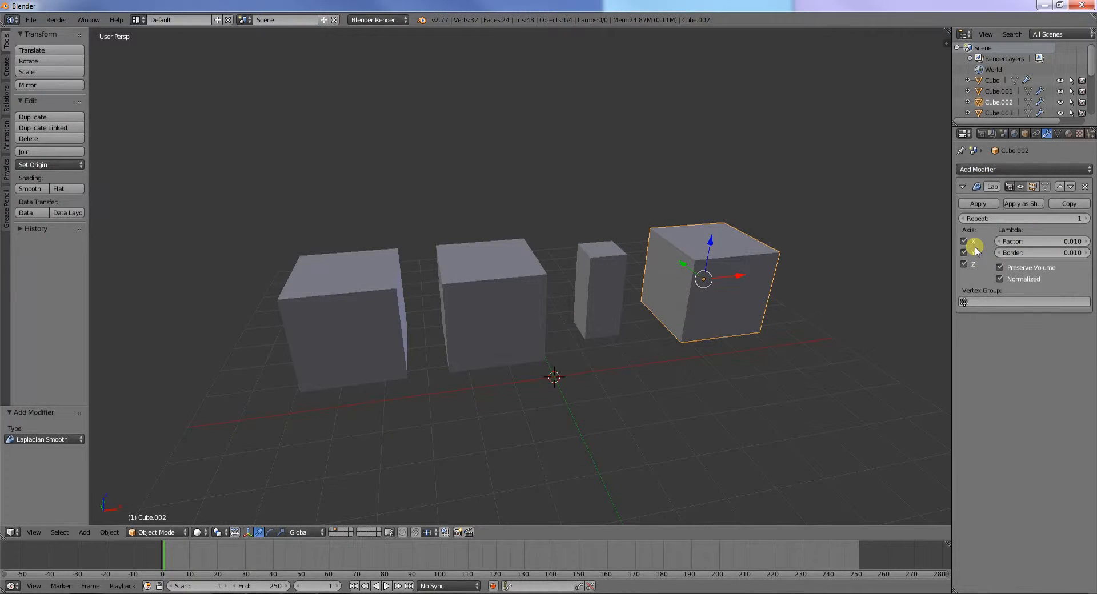
left_click(964, 252)
left_click(964, 264)
Set the fourth cube's Lambda Factor and Border to 20.
left_click(1052, 242)
type("20")
key("Return")
left_click(1056, 253)
type("20")
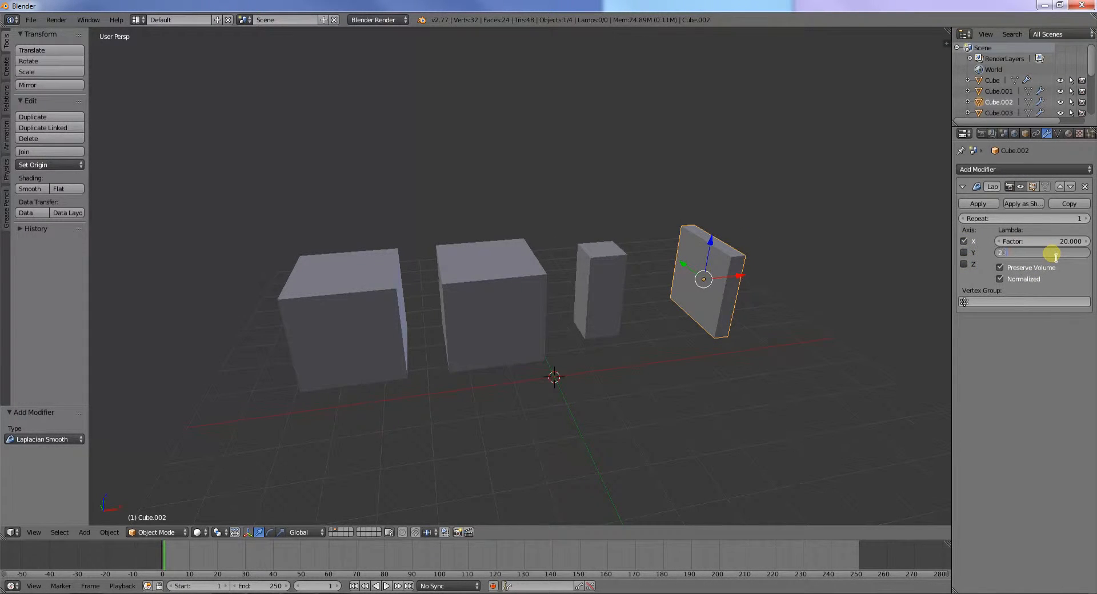
key("Return")
Restrict the second cube's smoothing to the Y axis by disabling Z and X, after testing it with Y off.
mouse_move(759, 347)
middle_mouse_down()
mouse_move(651, 323)
mouse_move(620, 335)
mouse_move(744, 347)
middle_mouse_up()
right_click(511, 302)
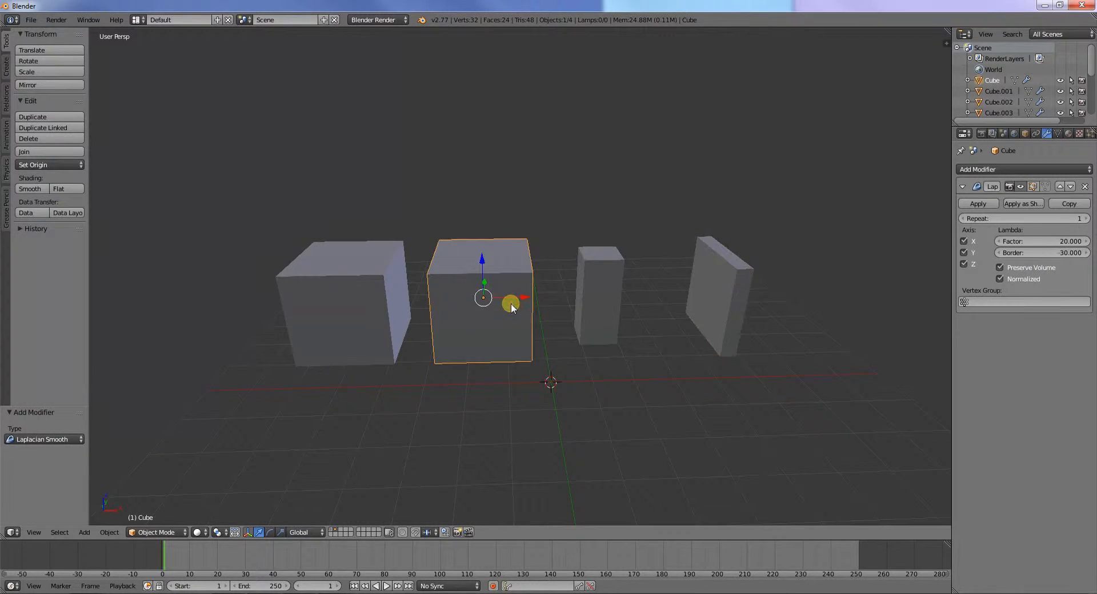
left_click(964, 252)
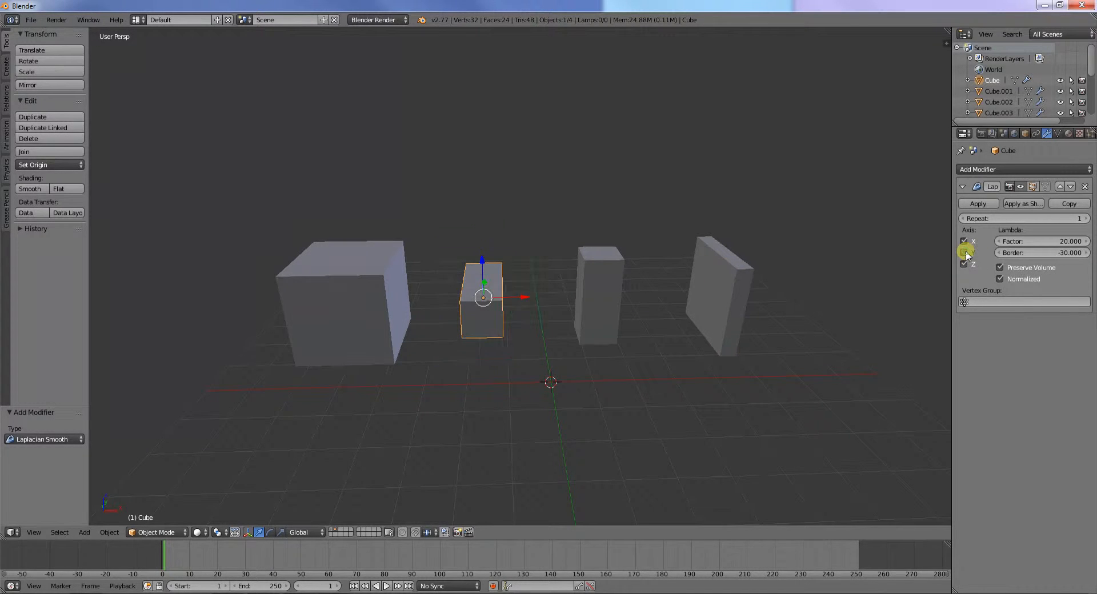
left_click(964, 252)
left_click(963, 264)
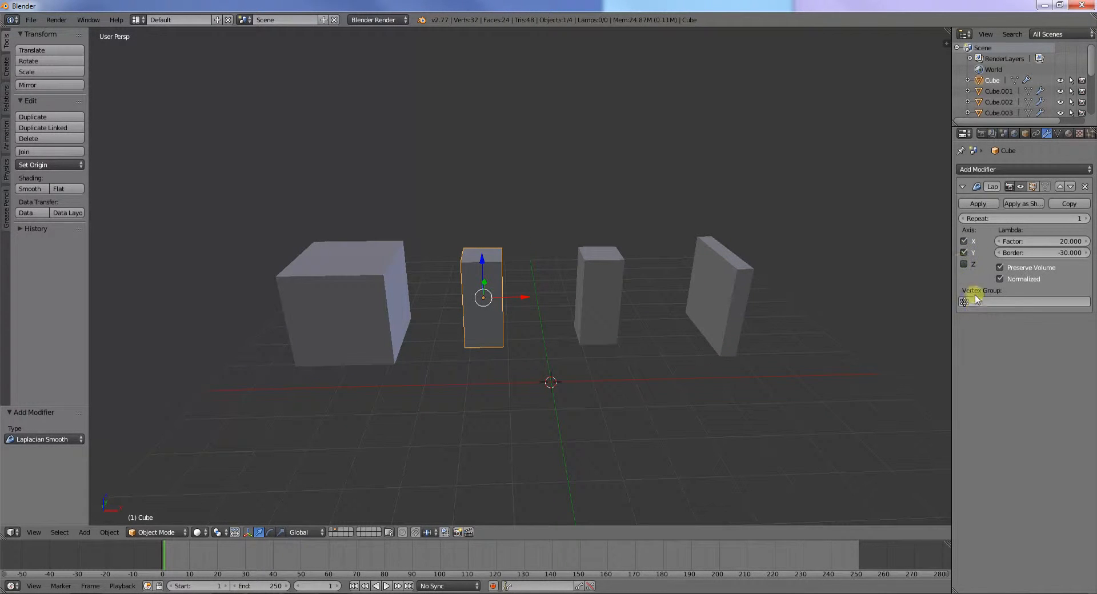
left_click(964, 241)
middle_click_drag(751, 327, 710, 337)
Restrict the third cube's smoothing to the Z axis by enabling Z and disabling Y and X.
right_click(590, 321)
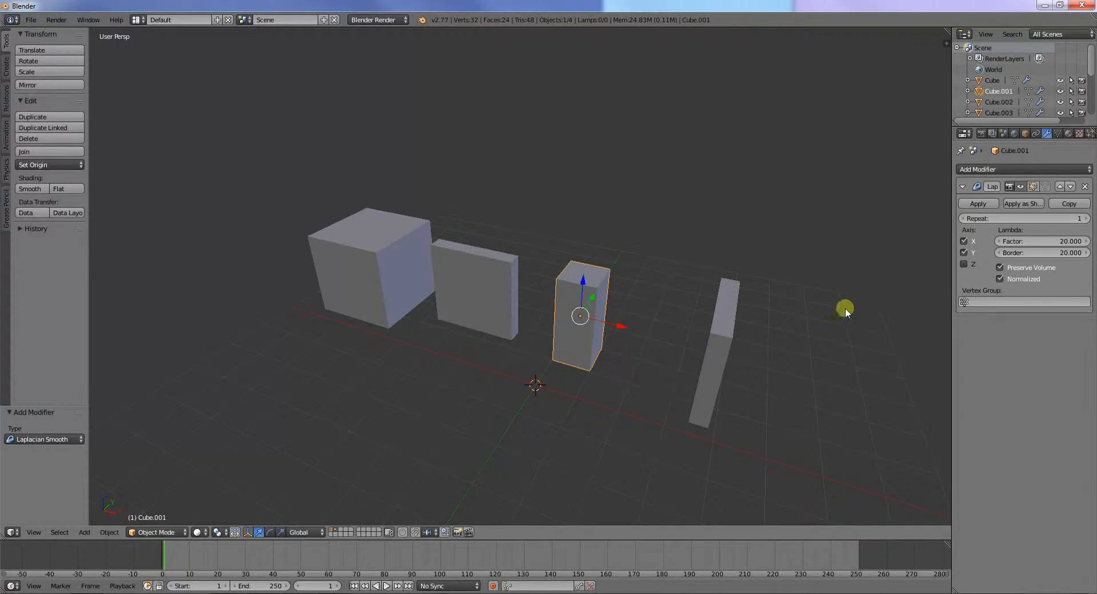
right_click(727, 334)
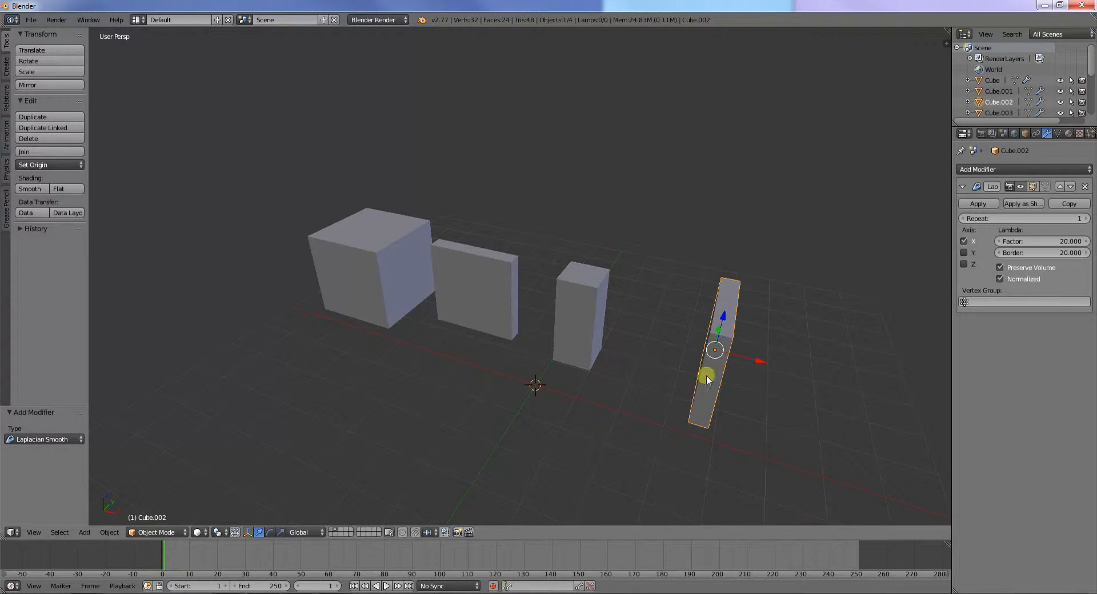
right_click(599, 332)
left_click(964, 263)
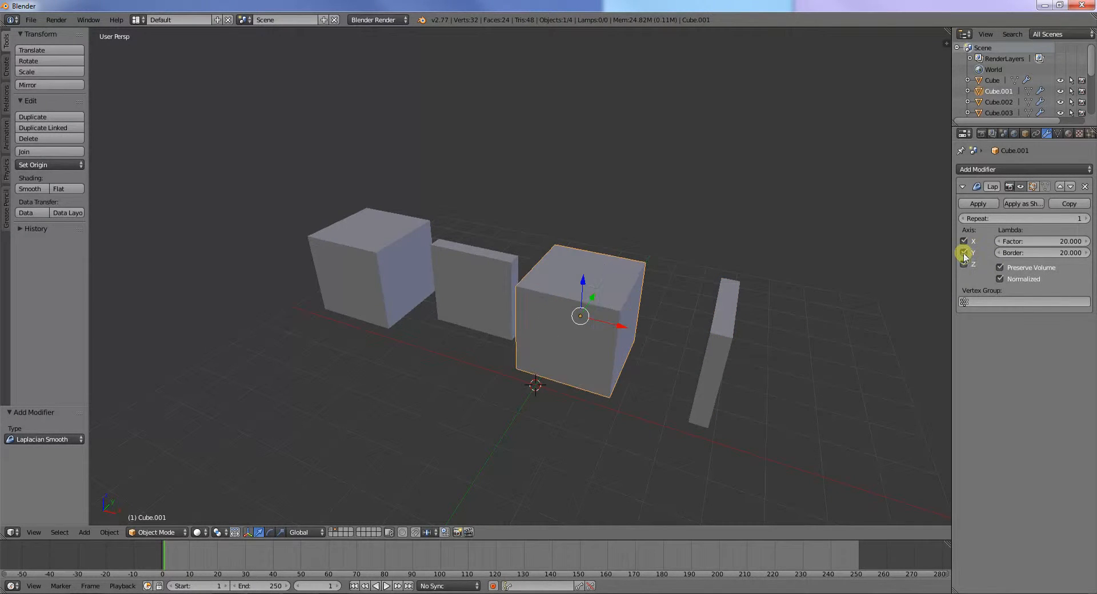
left_click(963, 252)
left_click(964, 242)
middle_click_drag(673, 378, 686, 354)
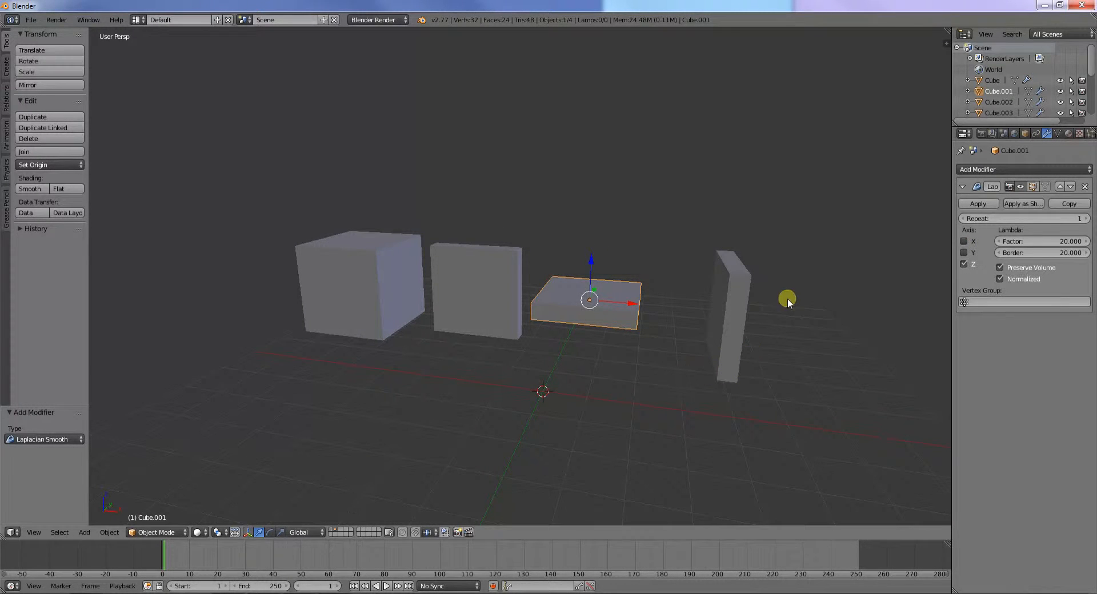
Toggle the third cube's Y and Z axis options for comparison, ending with only Z enabled.
left_click(963, 253)
left_click(964, 264)
left_click(963, 264)
left_click(963, 253)
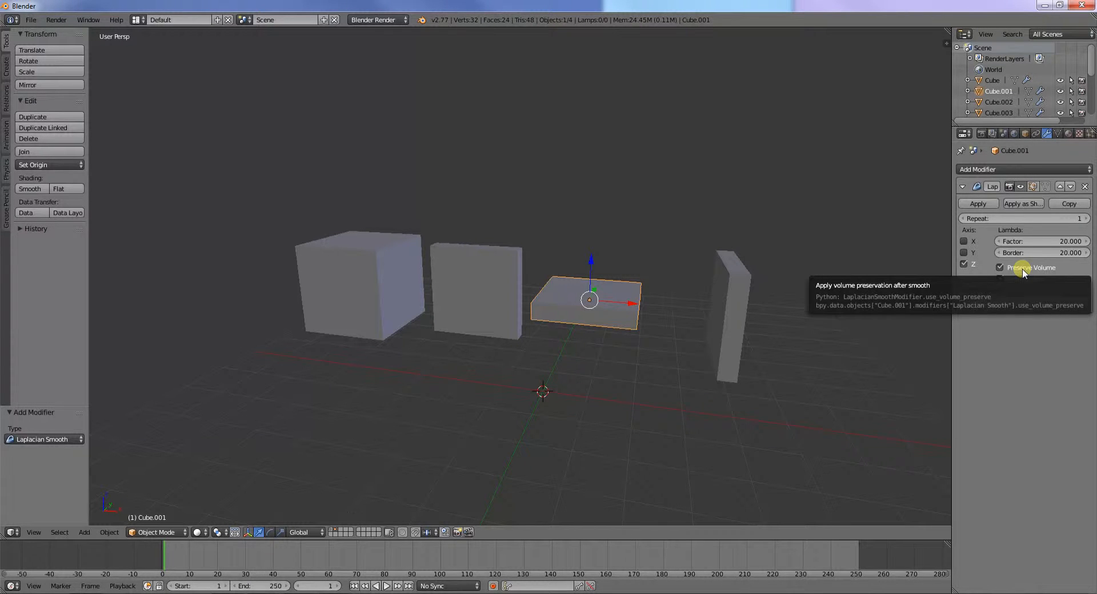
Show the monkey layer and set the upper fourth monkey's Laplacian Smooth Repeat to 50, Lambda Factor to 50 and Border to 10.
left_click(332, 532)
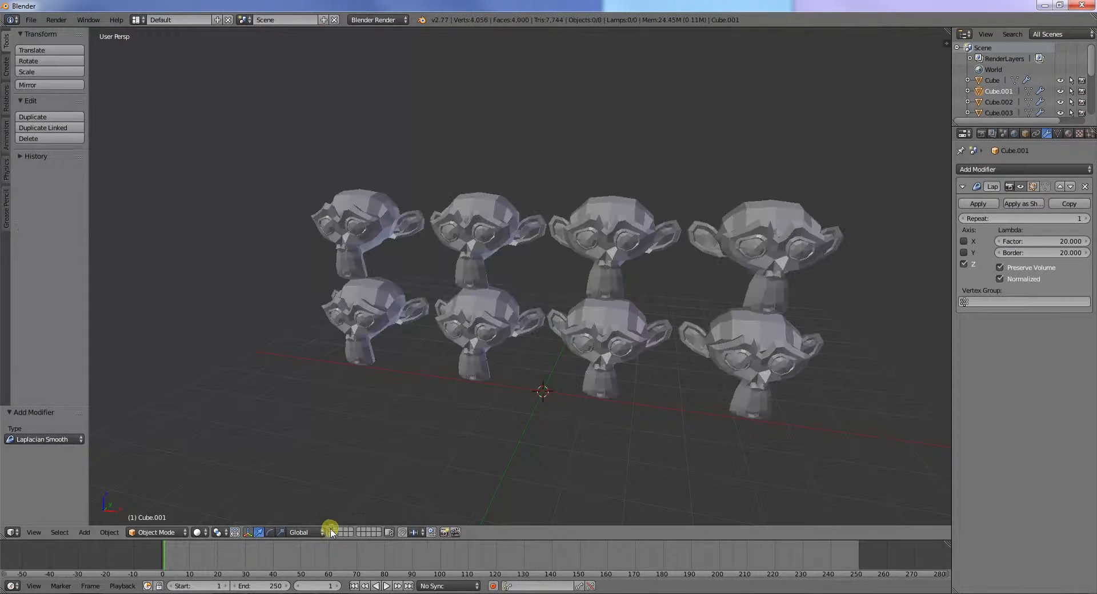
right_click(765, 237)
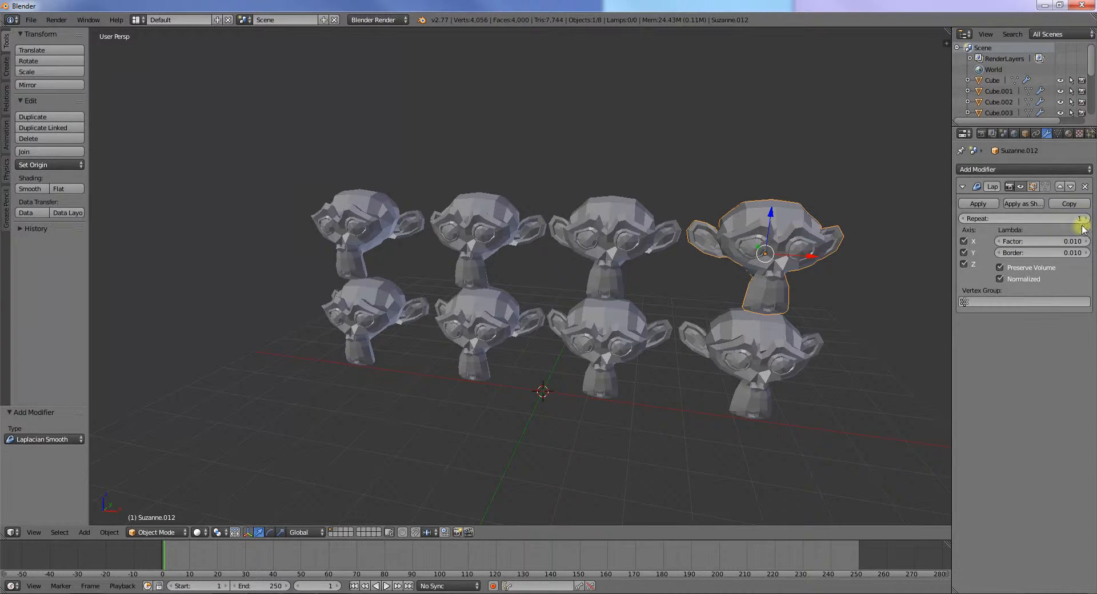
left_click(1080, 219)
type("50")
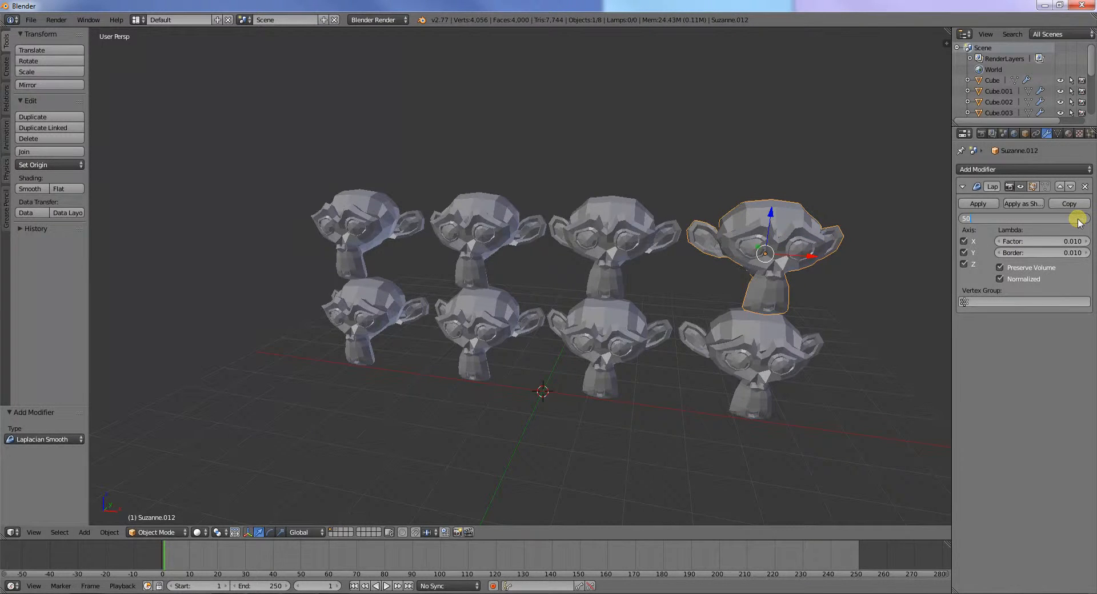
key("Tab")
type("50")
key("Return")
left_click(1058, 254)
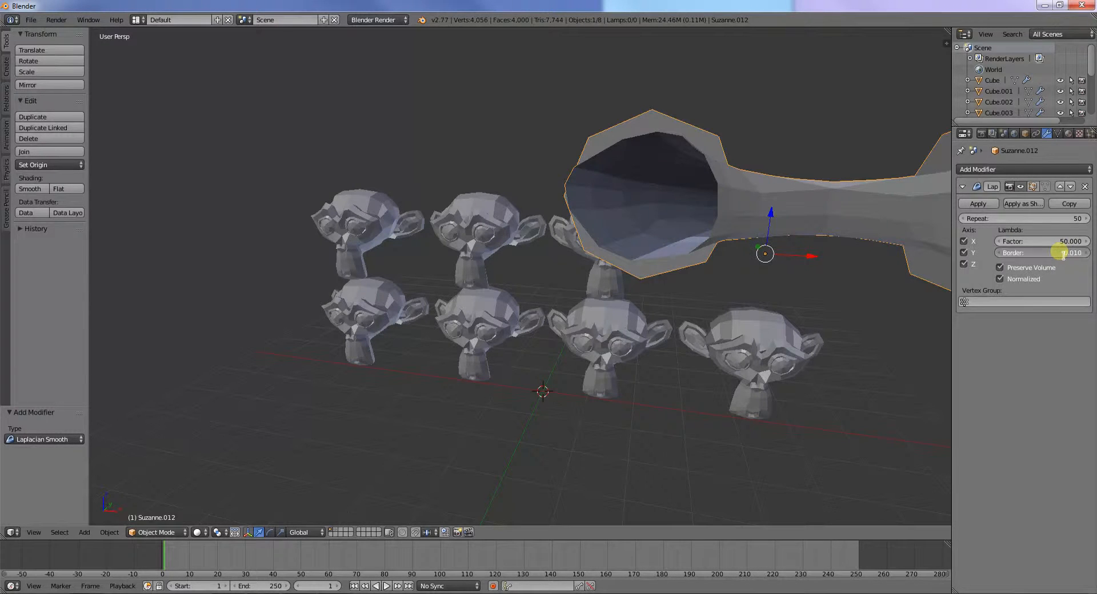
type("10")
key("Return")
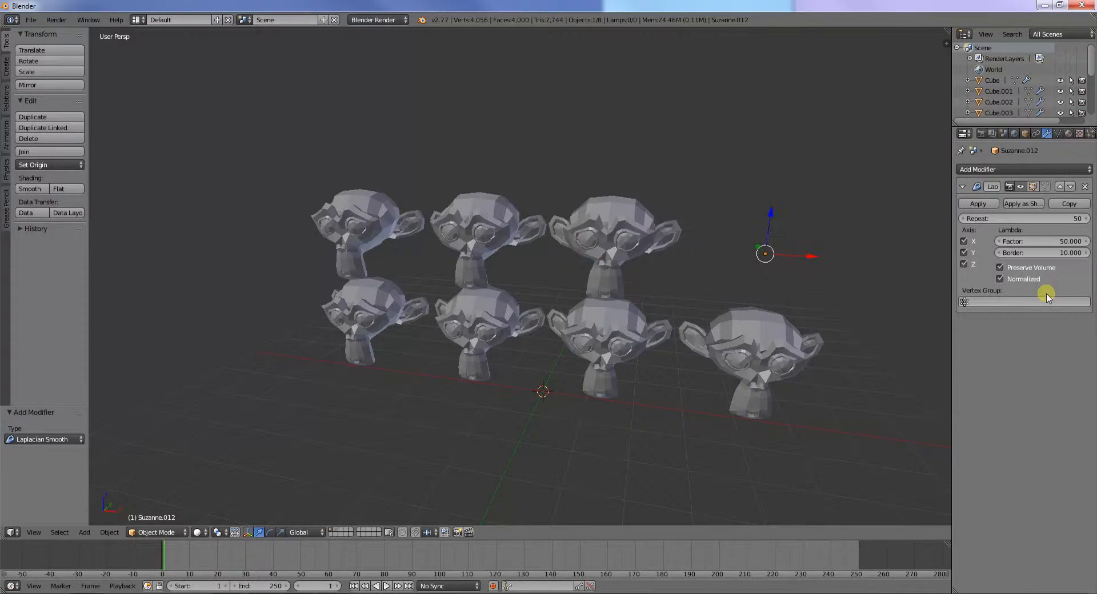
Set the upper fourth monkey's Lambda Factor to 10.
scroll(835, 314, "down", 3)
scroll(690, 296, "down", 5)
scroll(690, 296, "up", 9)
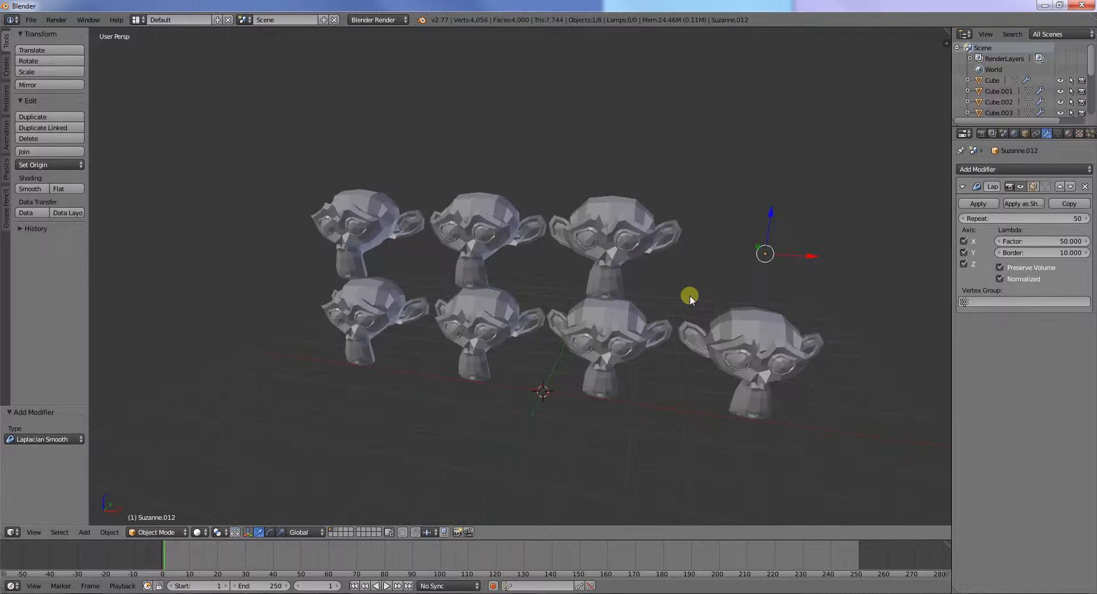
scroll(900, 284, "down", 2)
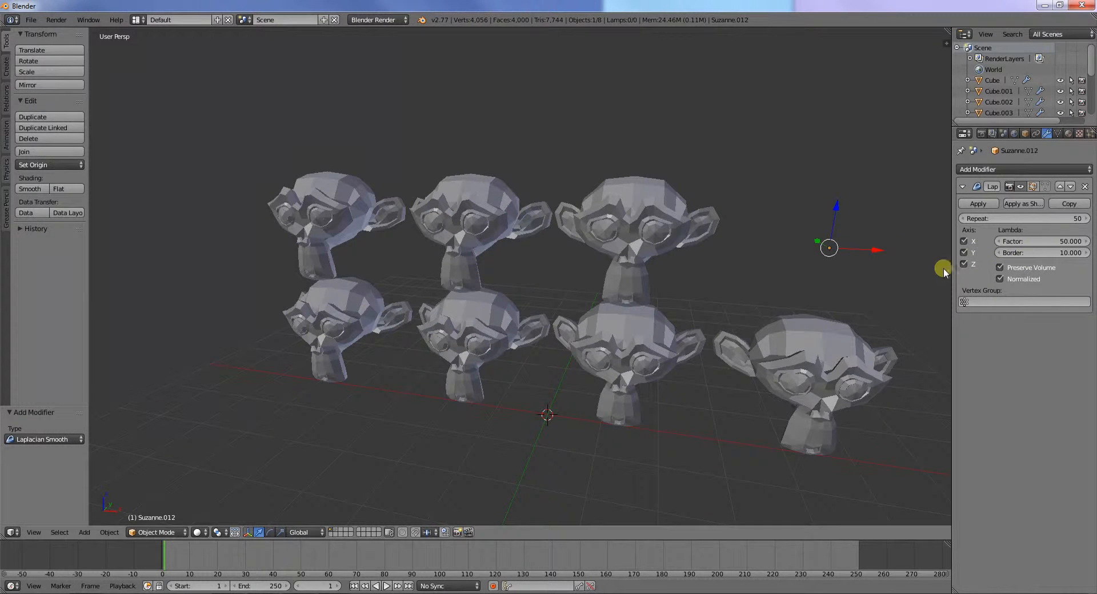
left_click(1045, 242)
type("10")
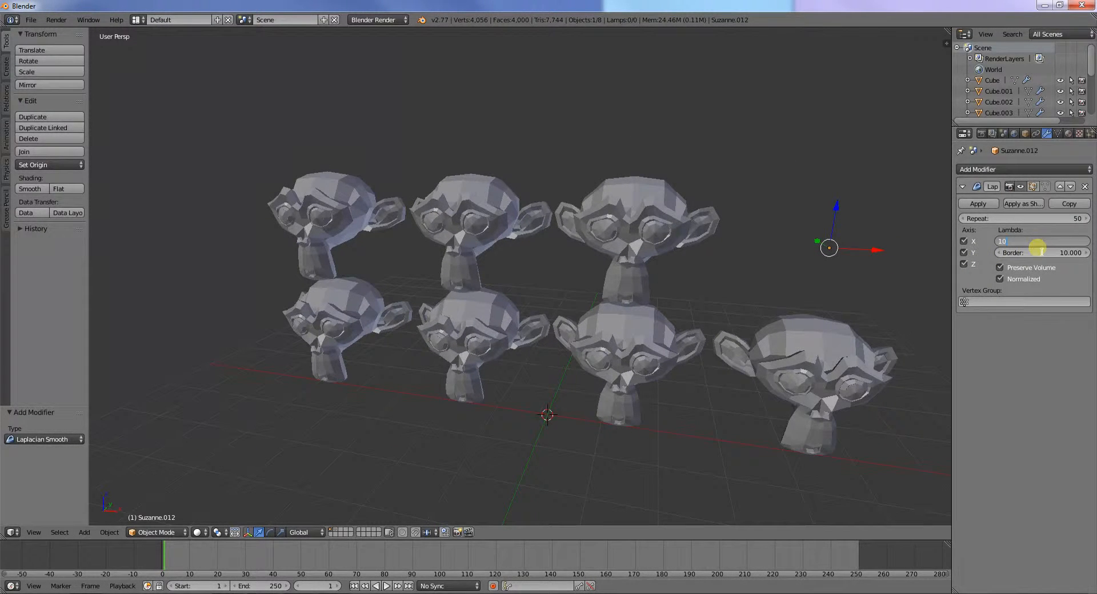
key("Return")
scroll(861, 255, "down", 4)
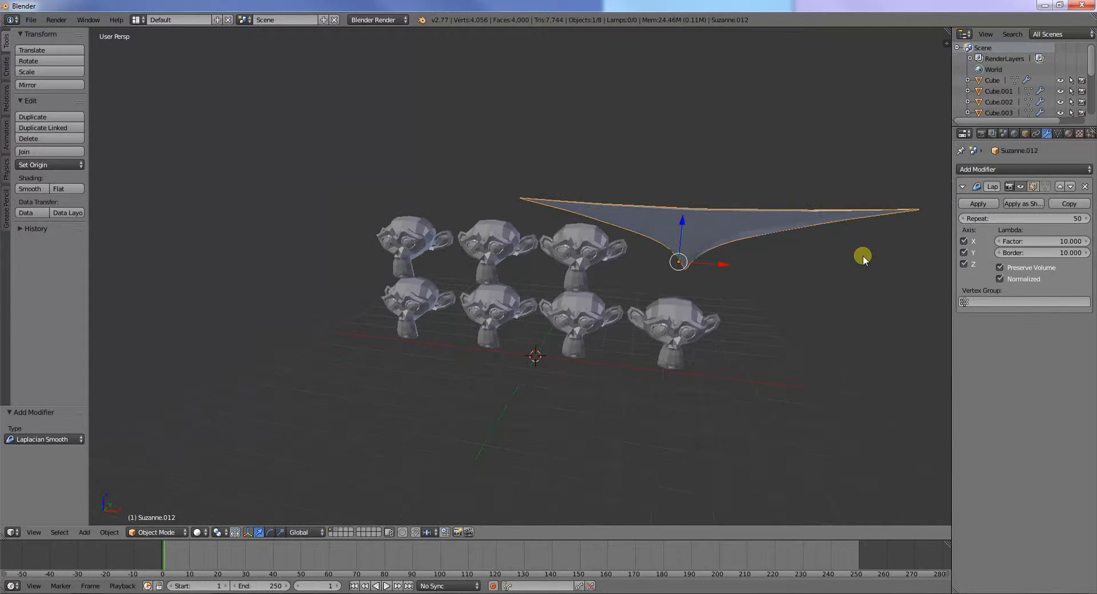
Try the upper fourth monkey with Preserve Volume off, set Lambda Factor to 0.450 and Border to 7.350, and re-enable Preserve Volume.
left_click(1000, 267)
scroll(693, 338, "up", 3)
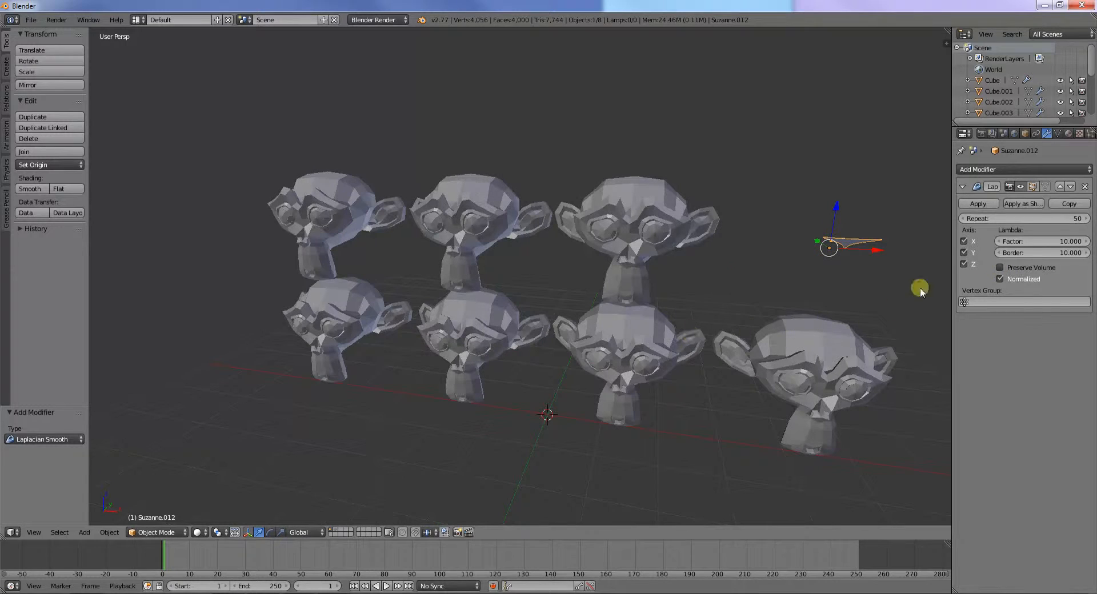
left_click_drag(1022, 241, 913, 286)
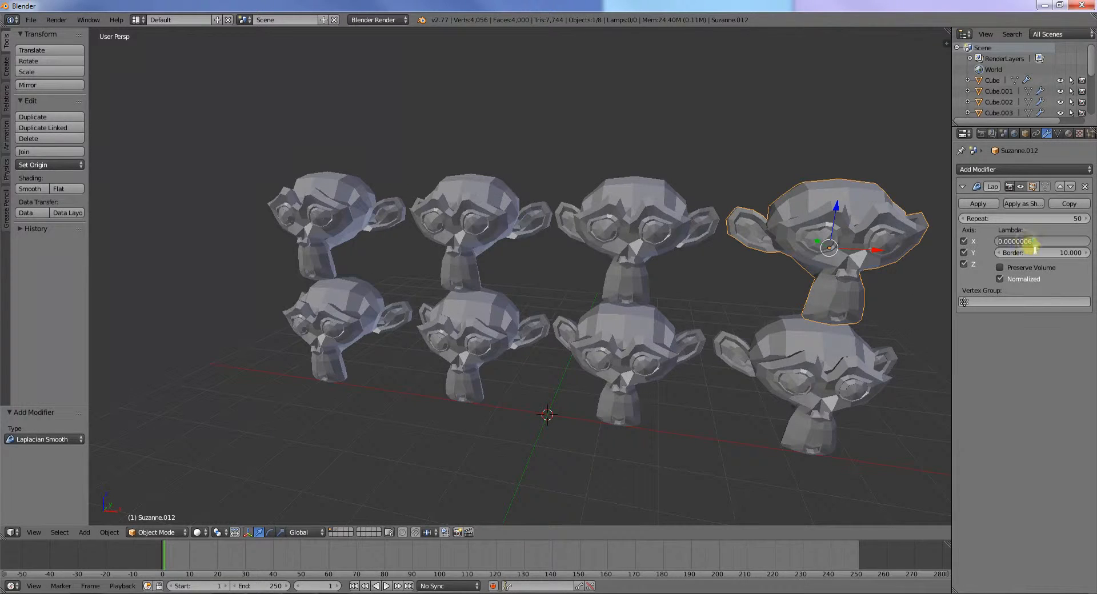
mouse_move(1044, 253)
left_mouse_down()
mouse_move(1010, 252)
mouse_move(1061, 242)
left_mouse_up()
left_click(999, 268)
left_click(999, 278)
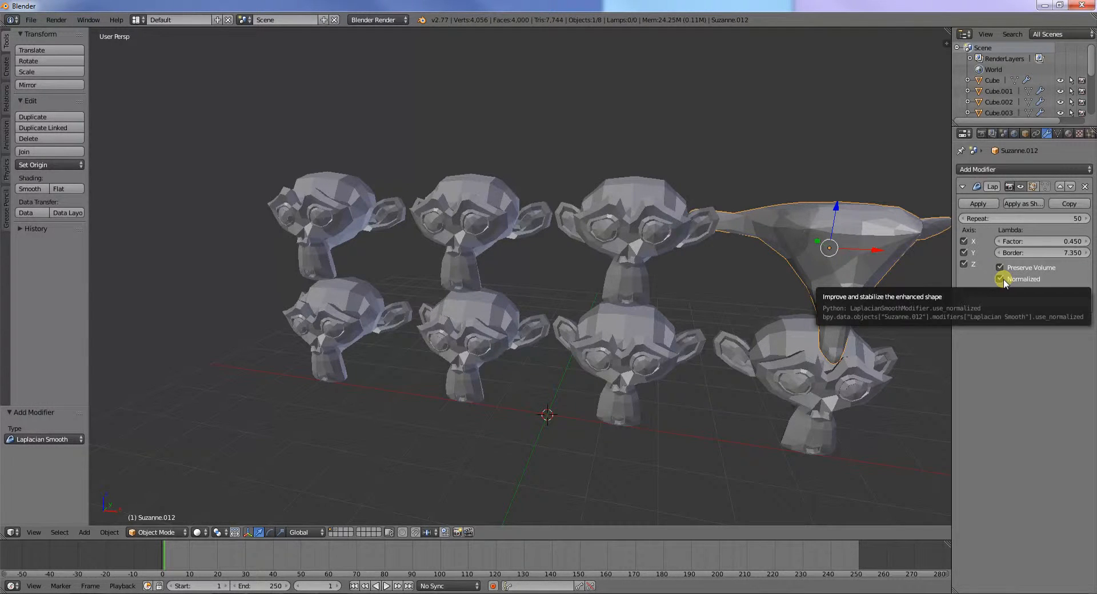
Delete the four monkeys in the upper row.
key("x")
left_click(876, 236)
right_click(698, 230)
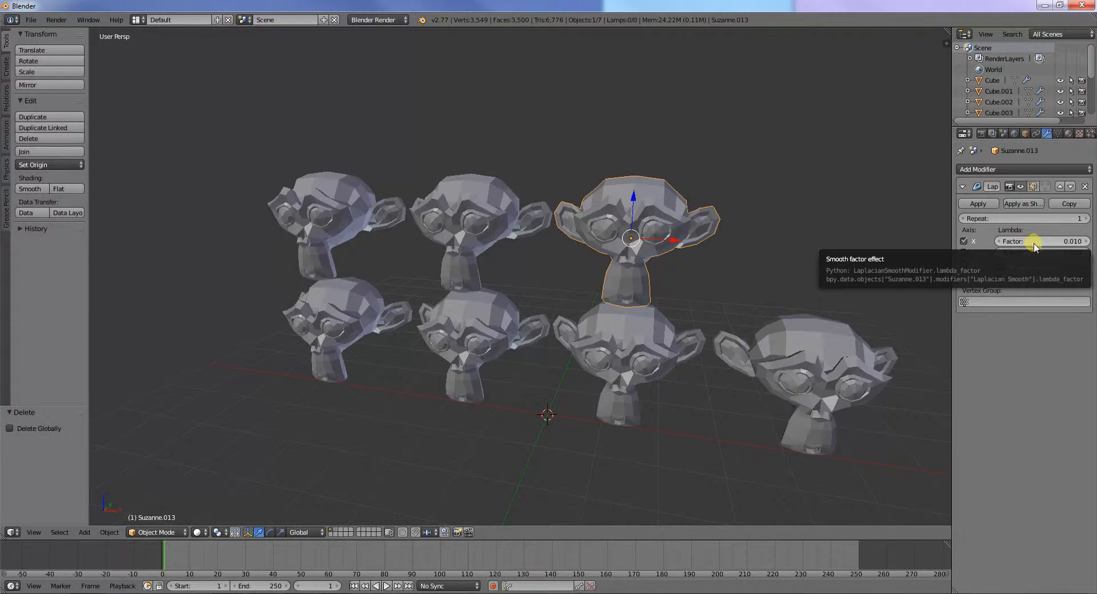
right_click(499, 244, "shift")
right_click(298, 225, "shift")
key("x")
left_click(469, 245)
Duplicate the four remaining monkeys and move the copies up about 2.3 units along Z to form a new upper row.
right_click(384, 314)
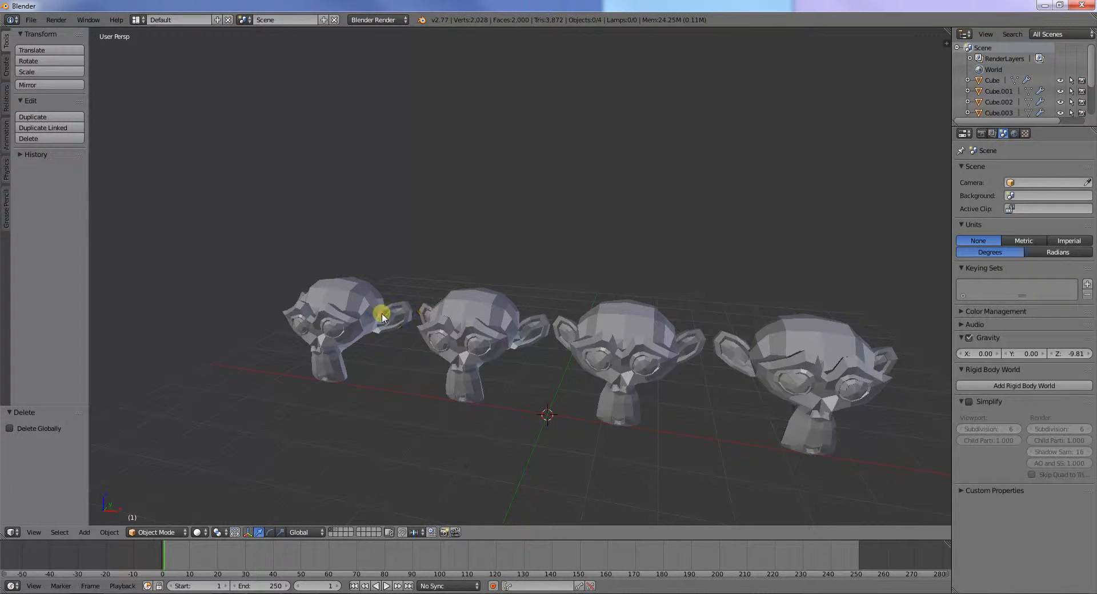
right_click(491, 343, "shift")
right_click(698, 339, "shift")
right_click(813, 355, "shift")
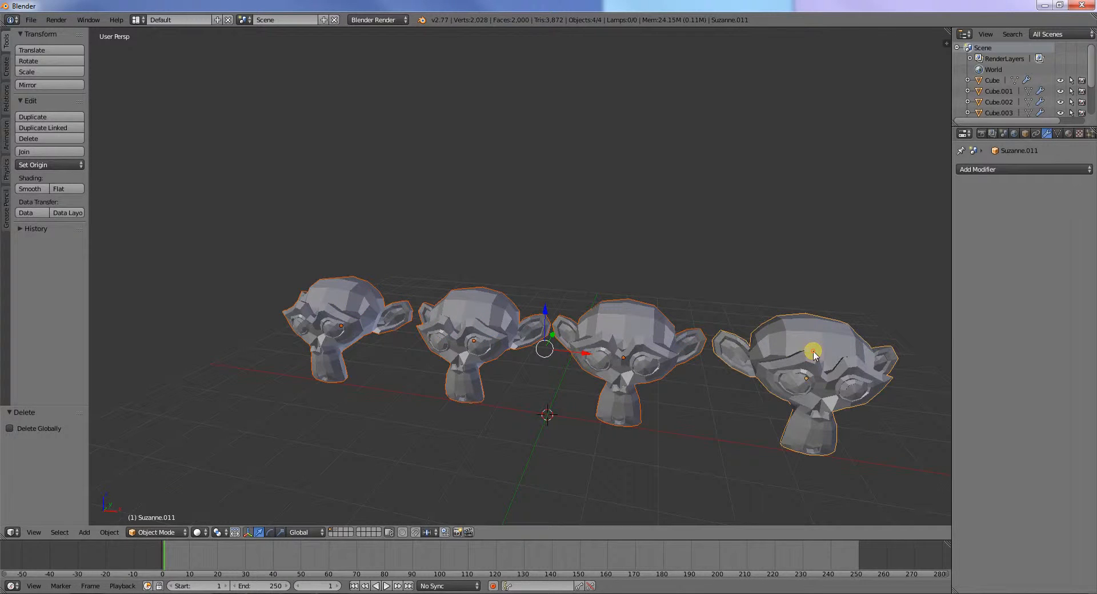
key("shift+d")
key("x")
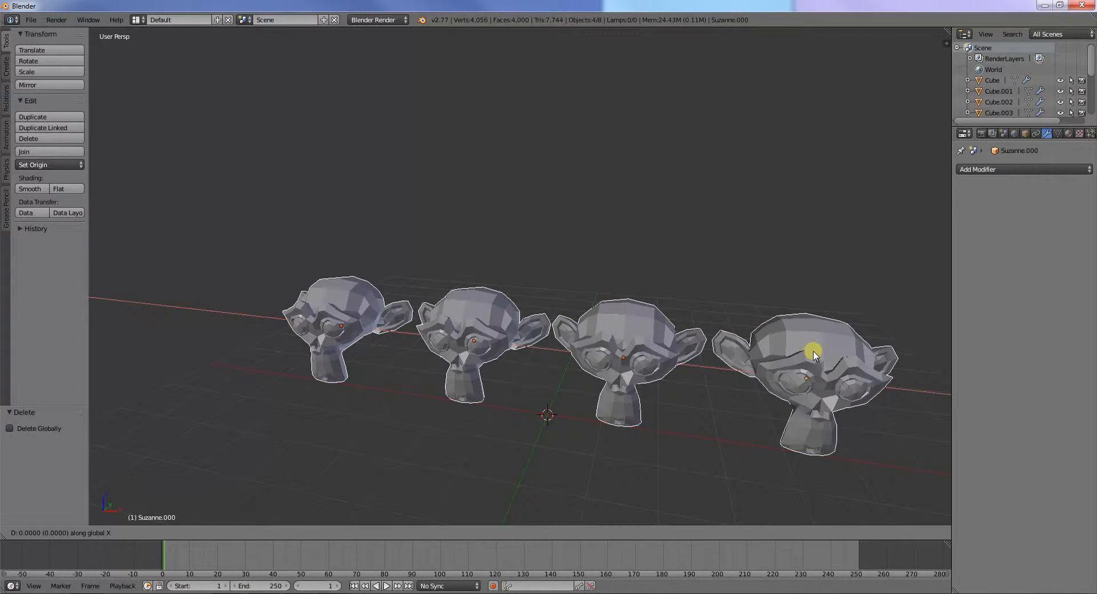
key("z")
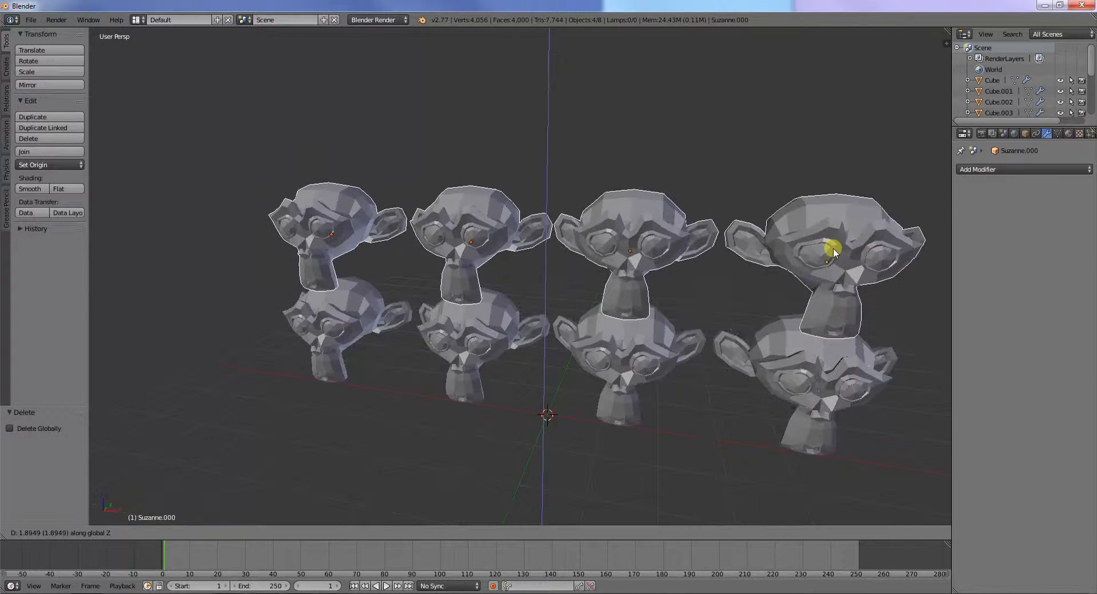
left_click(501, 213)
Try Laplacian Smooth on the first upper monkey with Lambda Factor and Border at 10, and remove the modifier.
right_click(337, 210)
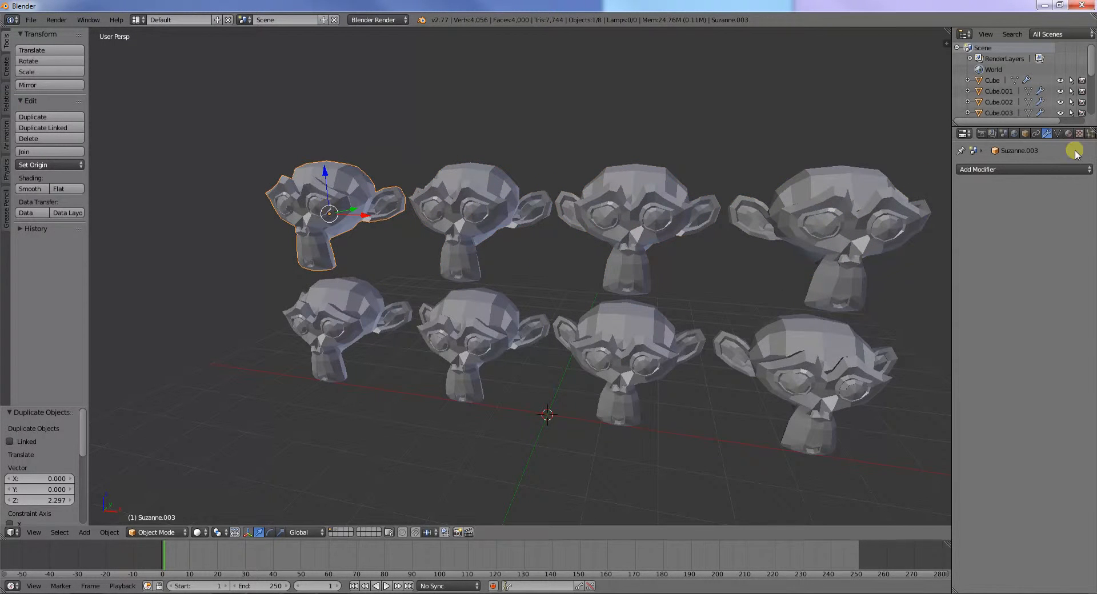
left_click(1070, 169)
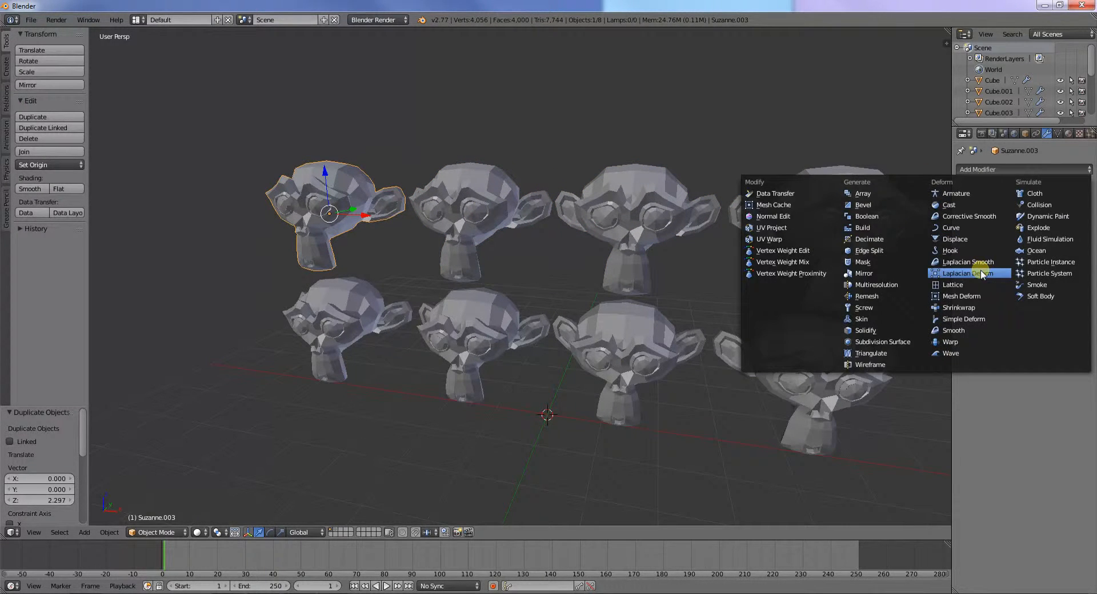
left_click(967, 261)
left_click(1058, 242)
type("10")
key("Return")
left_click(1056, 253)
type("1")
key("Return")
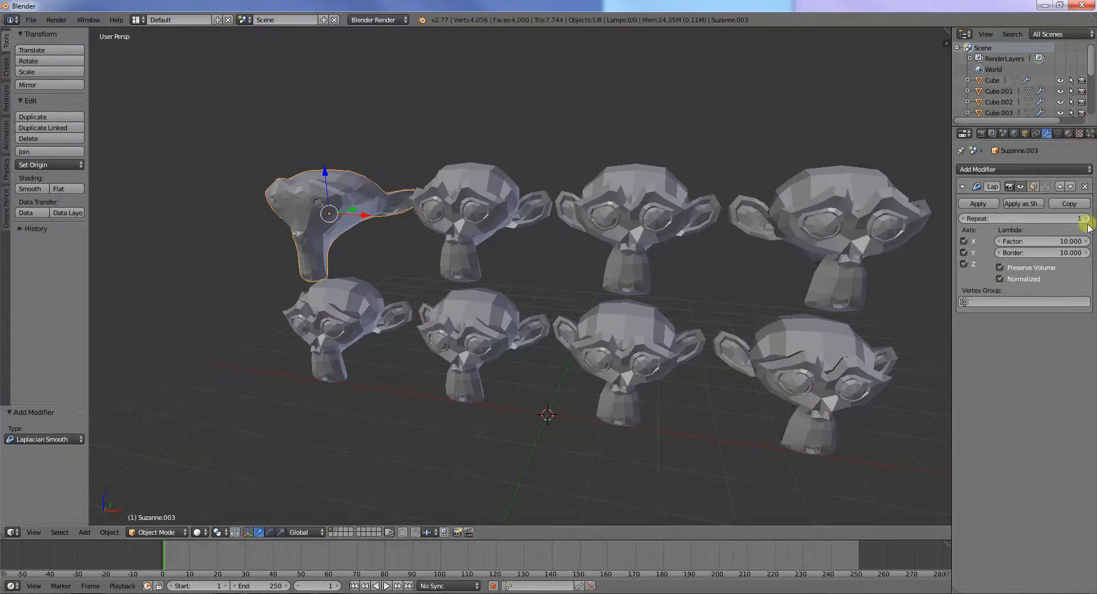
left_click(1084, 187)
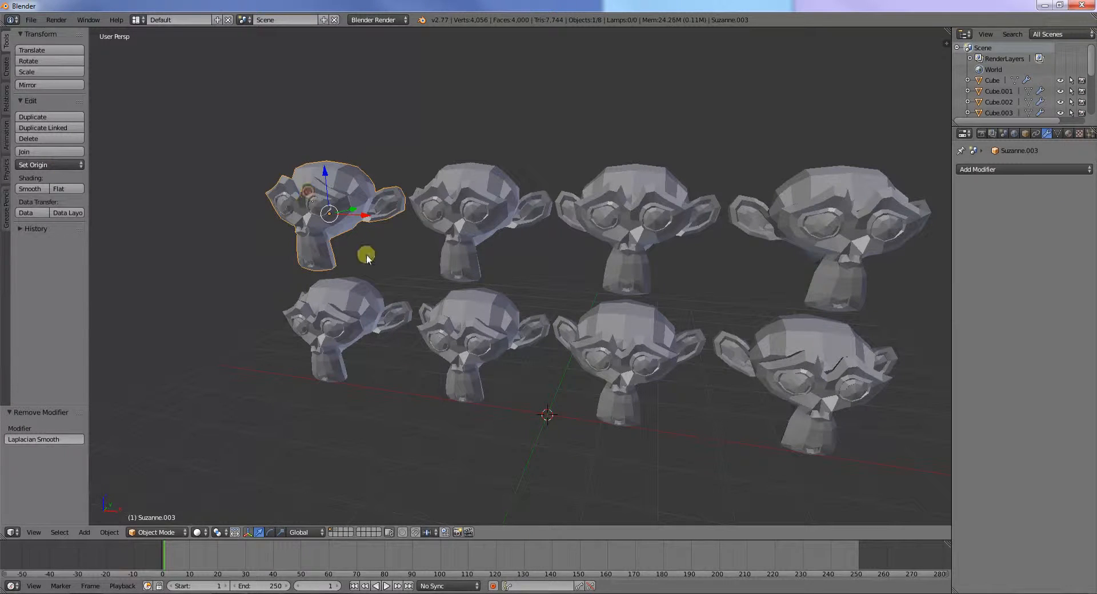
Add a Laplacian Smooth modifier to the second upper monkey and set Repeat to 10.
right_click(473, 224)
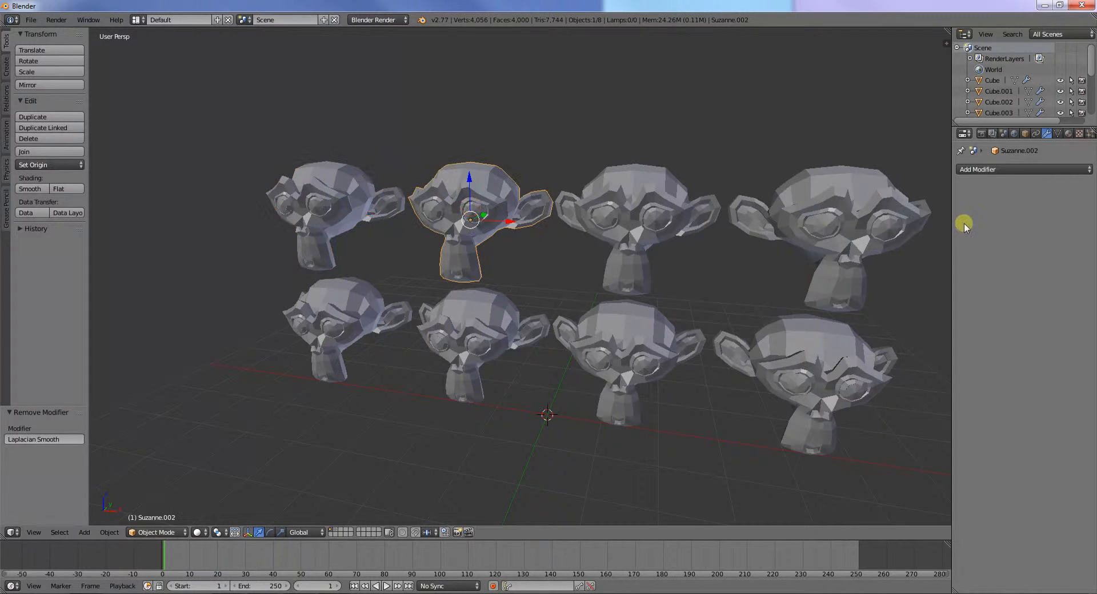
left_click(993, 170)
left_click(990, 264)
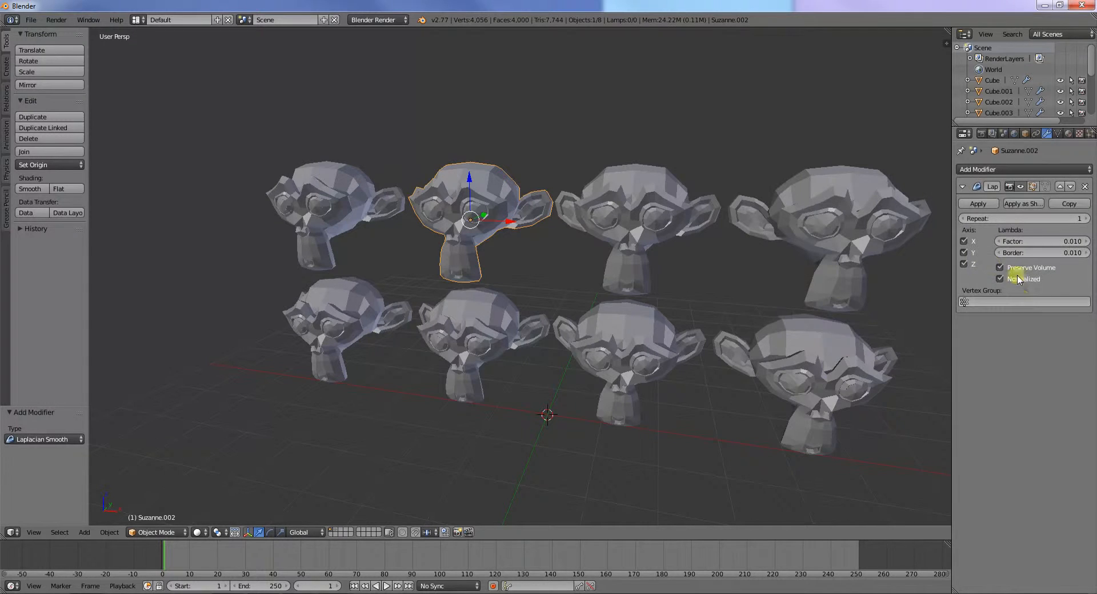
left_click(999, 267)
left_click(1059, 218)
type("10")
key("Return")
Set the second upper monkey's Lambda Factor and Border to 10.
left_click(1060, 239)
type("10")
key("Return")
left_click(1060, 253)
type("10")
key("Return")
Add a Laplacian Smooth modifier to the third upper monkey with Repeat 10, checking the second monkey's settings for reference.
right_click(635, 222)
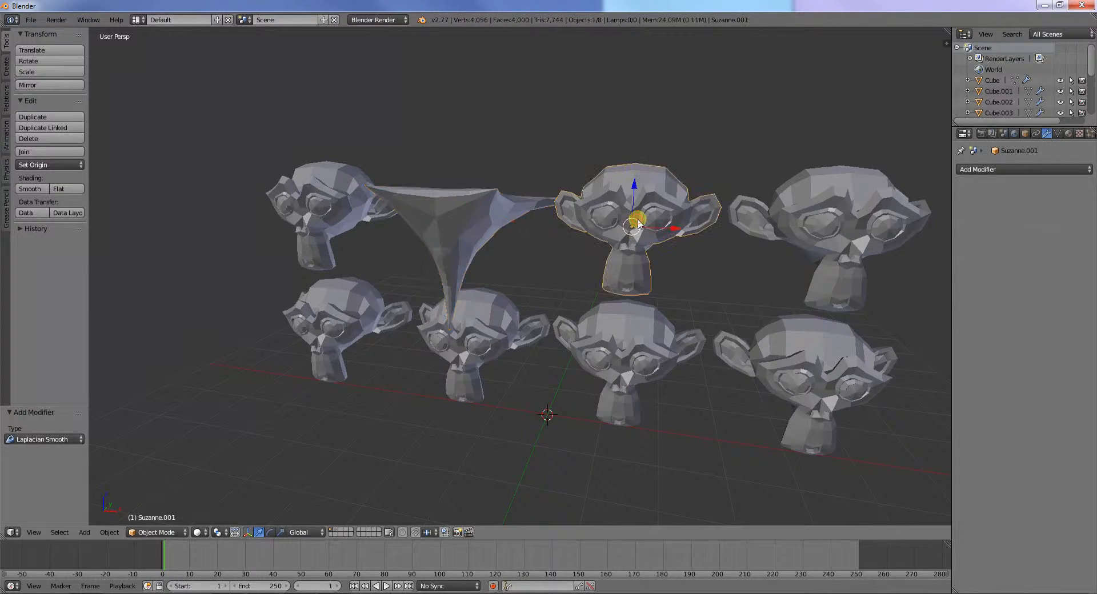
left_click(1051, 169)
right_click(482, 201)
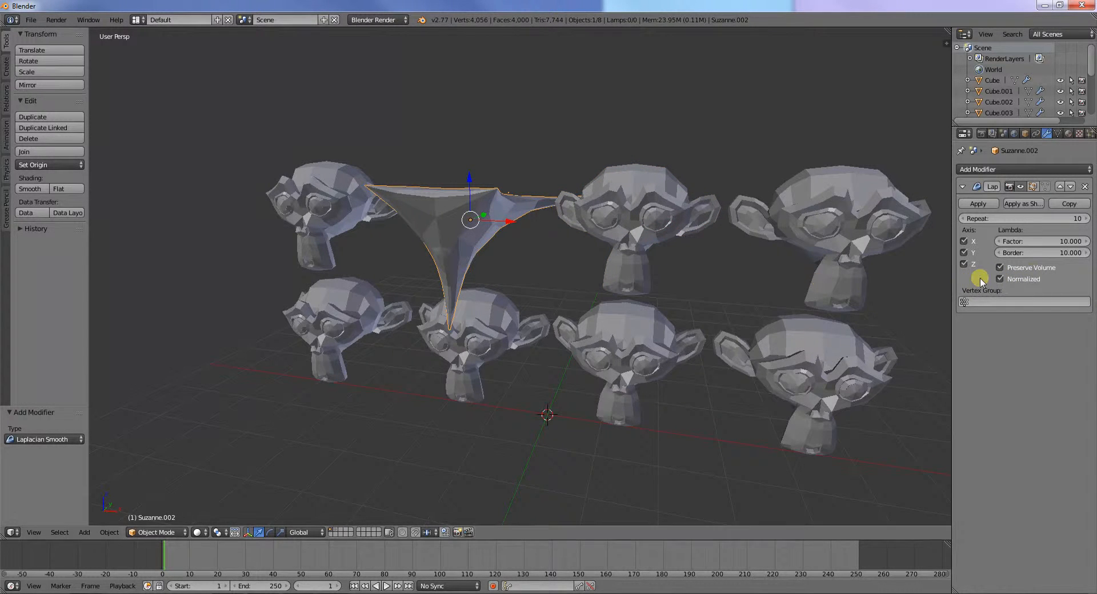
right_click(672, 225)
left_click(1056, 170)
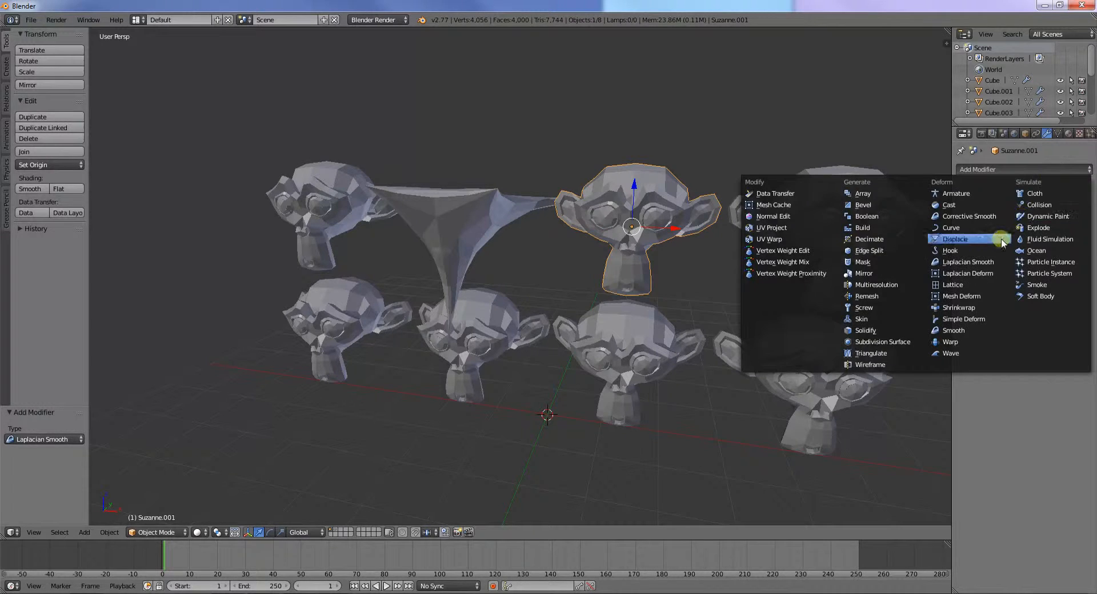
left_click(983, 262)
left_click(1061, 218)
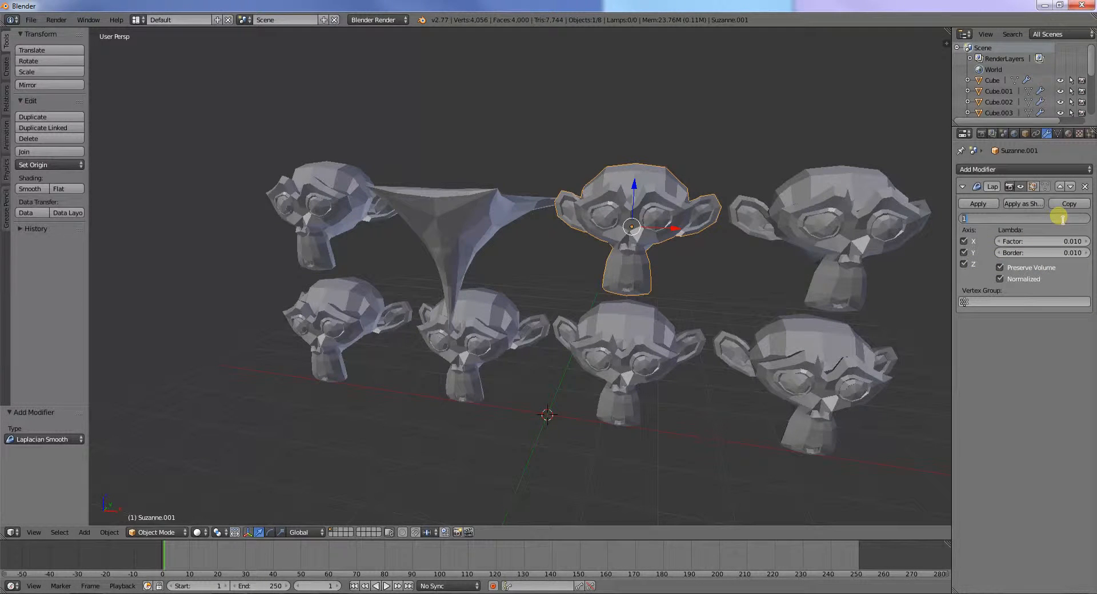
type("10")
key("Return")
Set the third upper monkey's Lambda Factor and Border to 10 and turn off Normalized.
left_click(1063, 241)
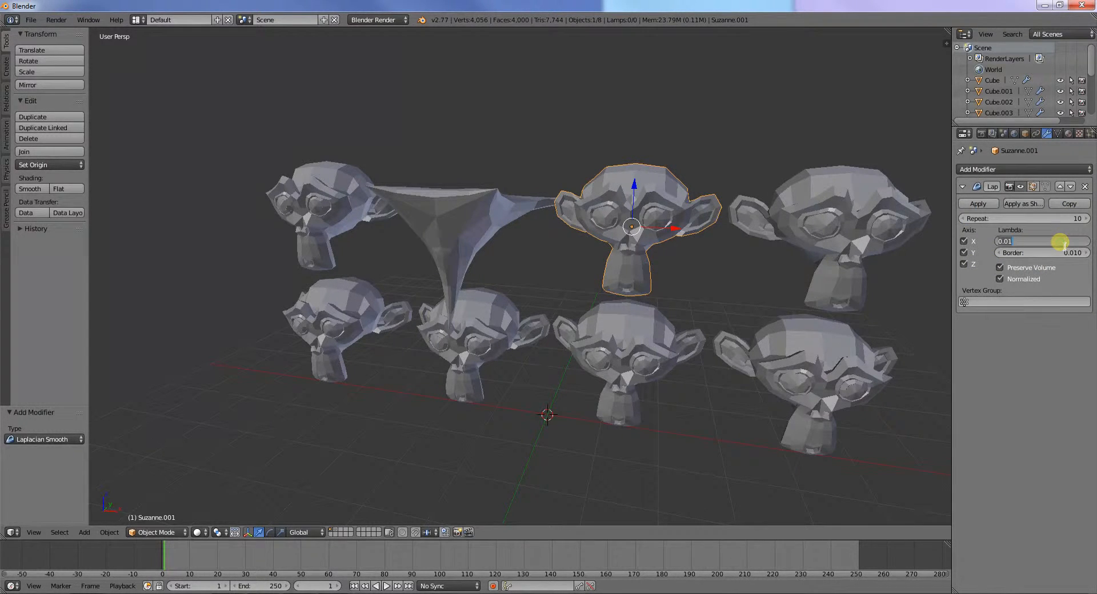
type("10")
key("Return")
left_click(1064, 253)
type("10")
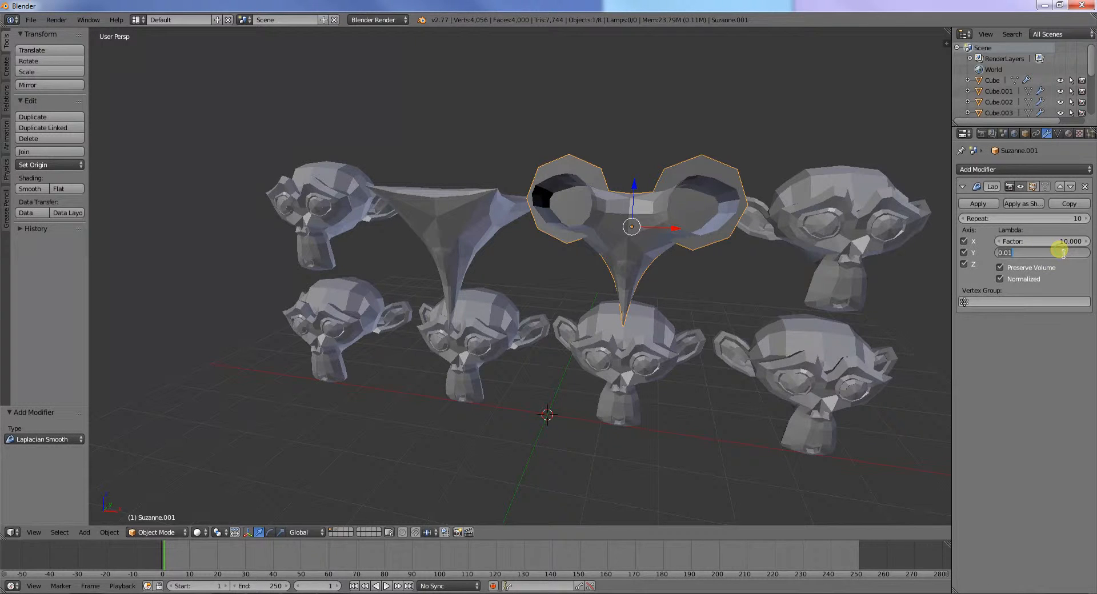
key("Return")
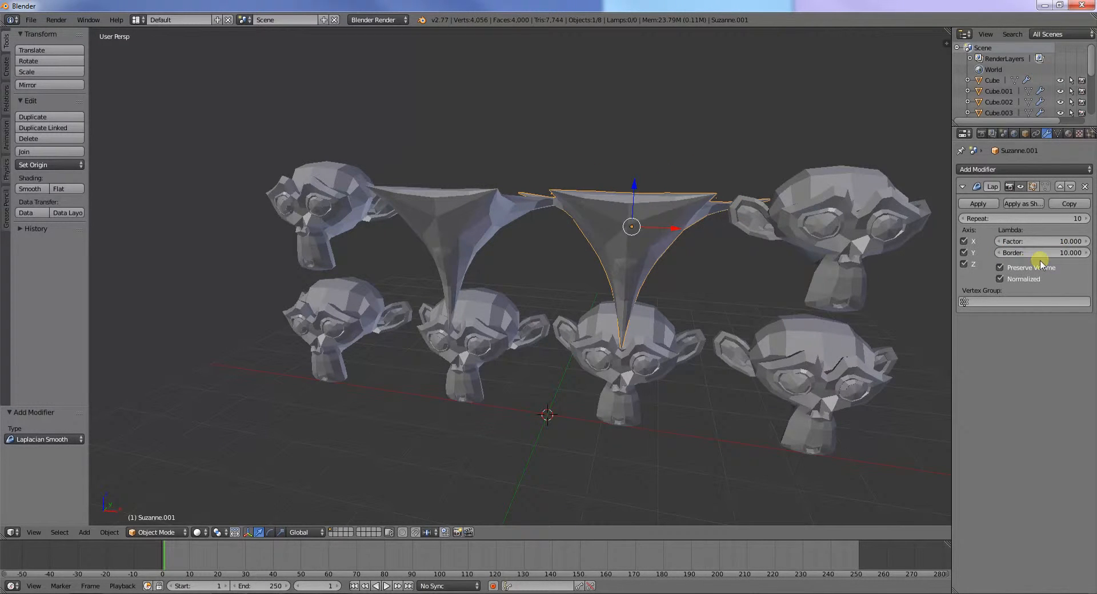
left_click(1000, 279)
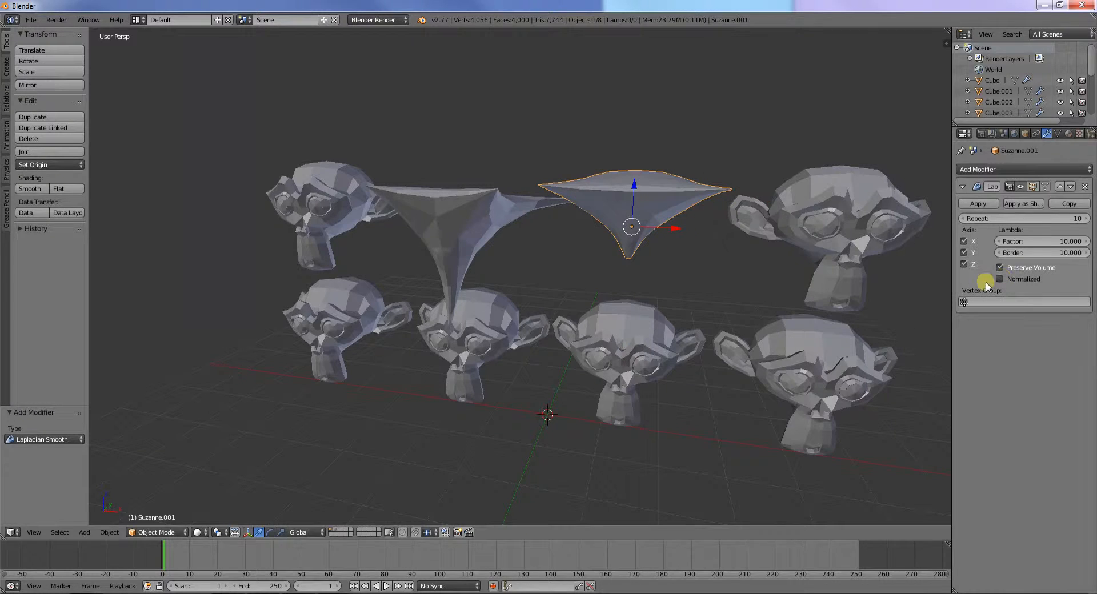
Add a Laplacian Smooth modifier to the fourth upper monkey and set Repeat to 10.
middle_click_drag(636, 225, 597, 235)
scroll(597, 234, "down", 3)
right_click(734, 263)
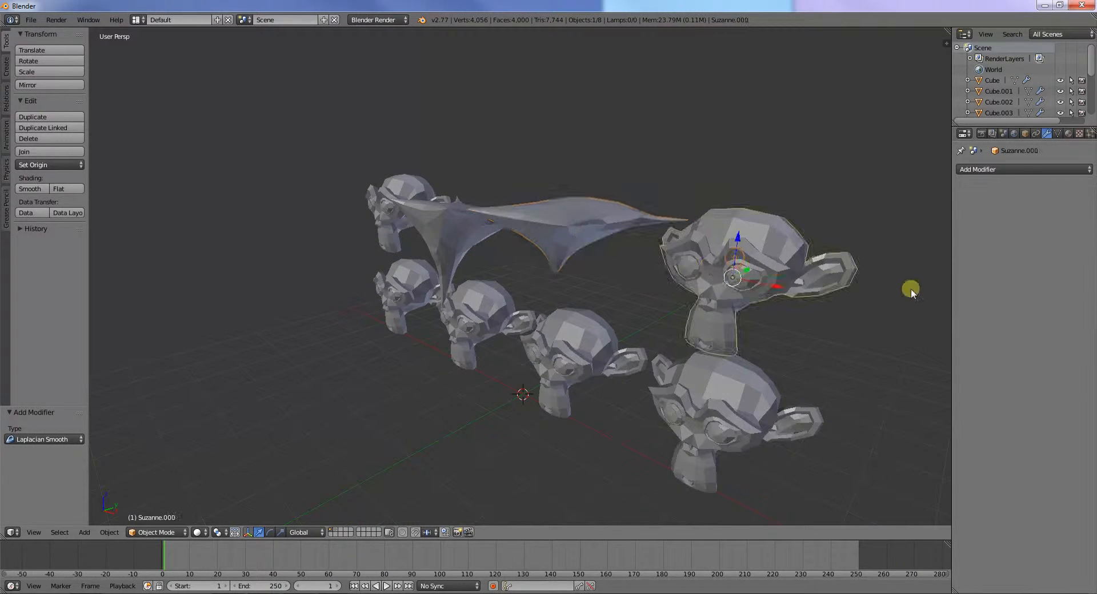
left_click(999, 169)
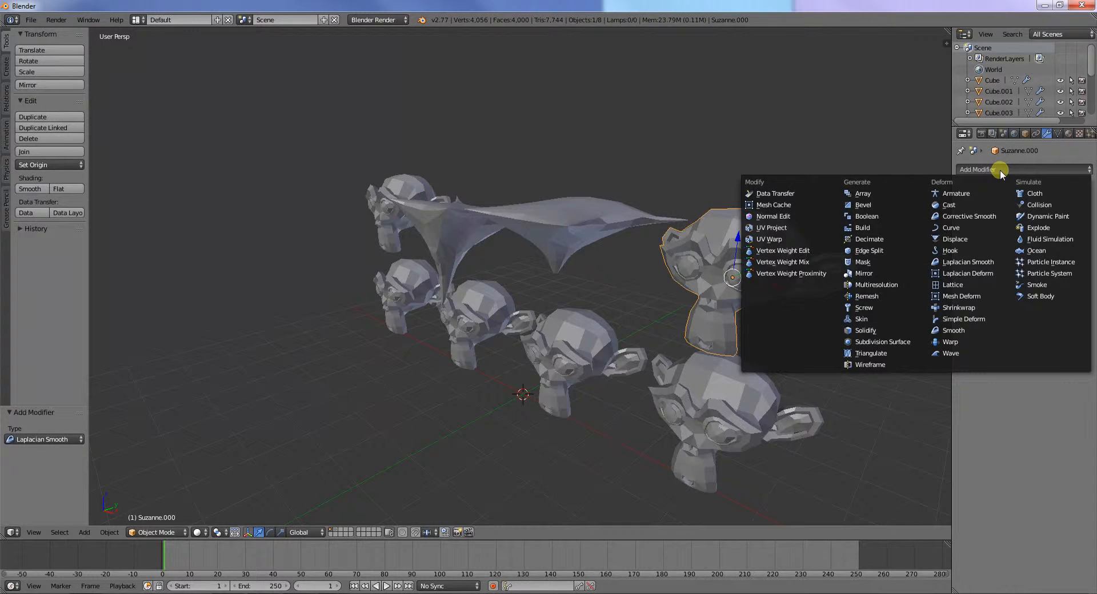
left_click(978, 262)
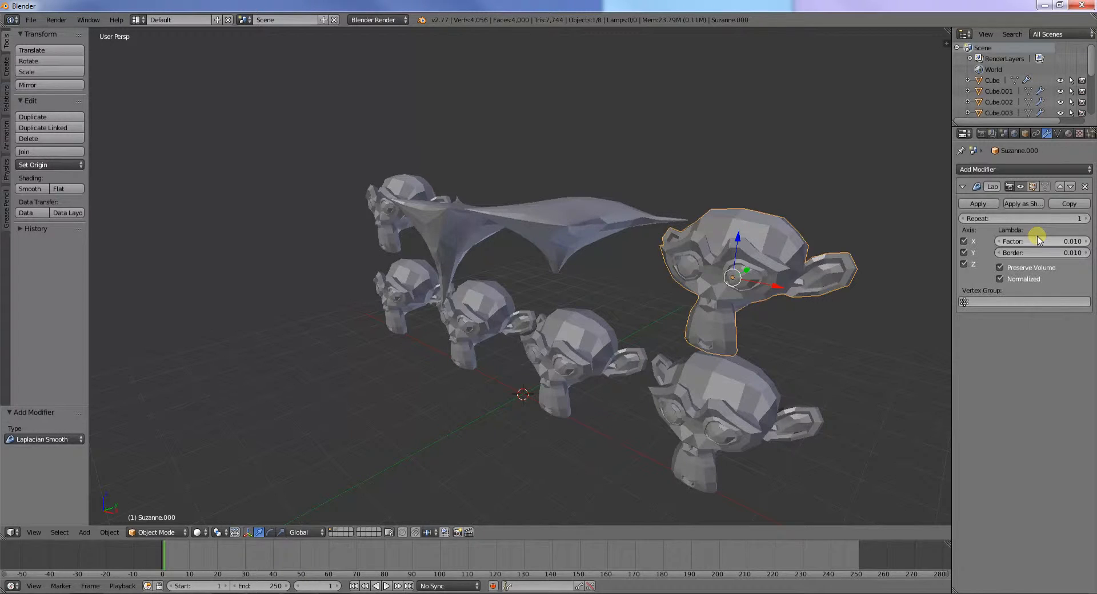
left_click(1009, 217)
type("10")
key("Return")
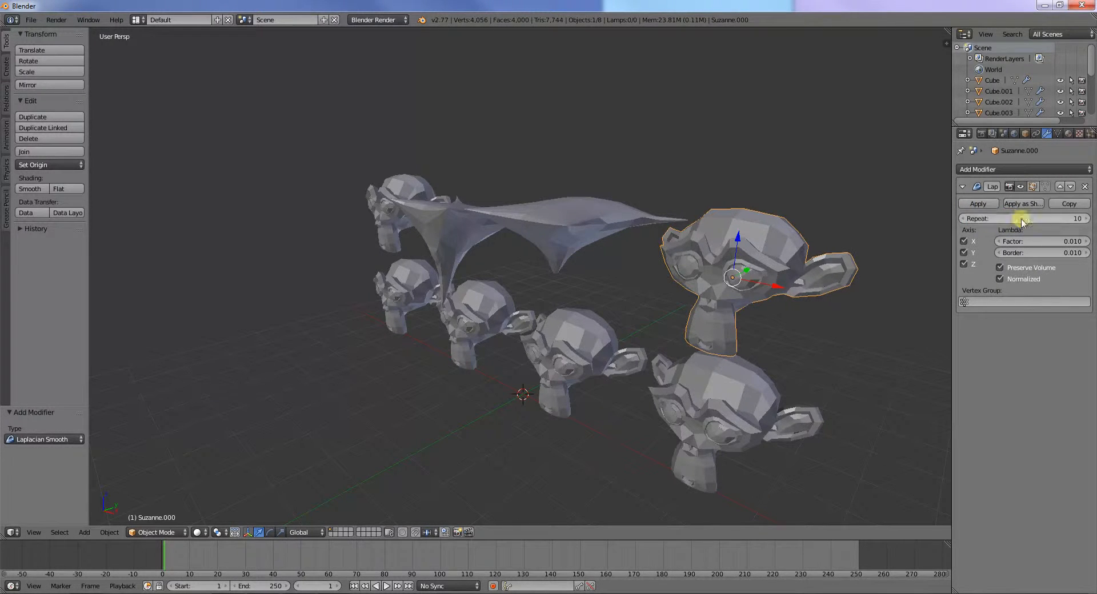
Set the fourth upper monkey's Lambda Factor to 200 and Border to 10, and turn off Normalized.
left_click(1057, 241)
type("200")
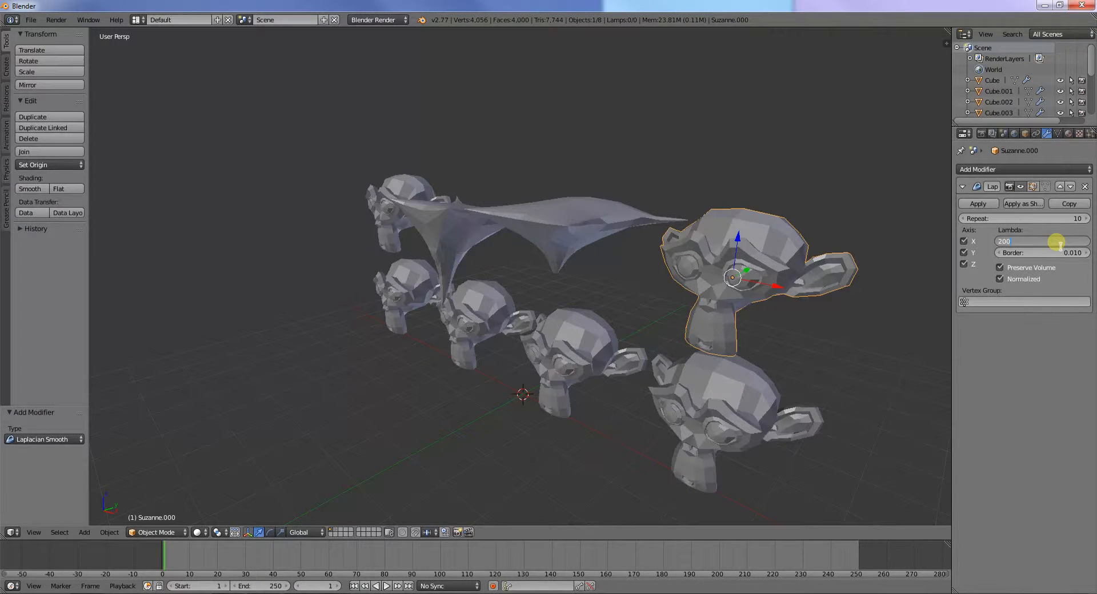
key("Return")
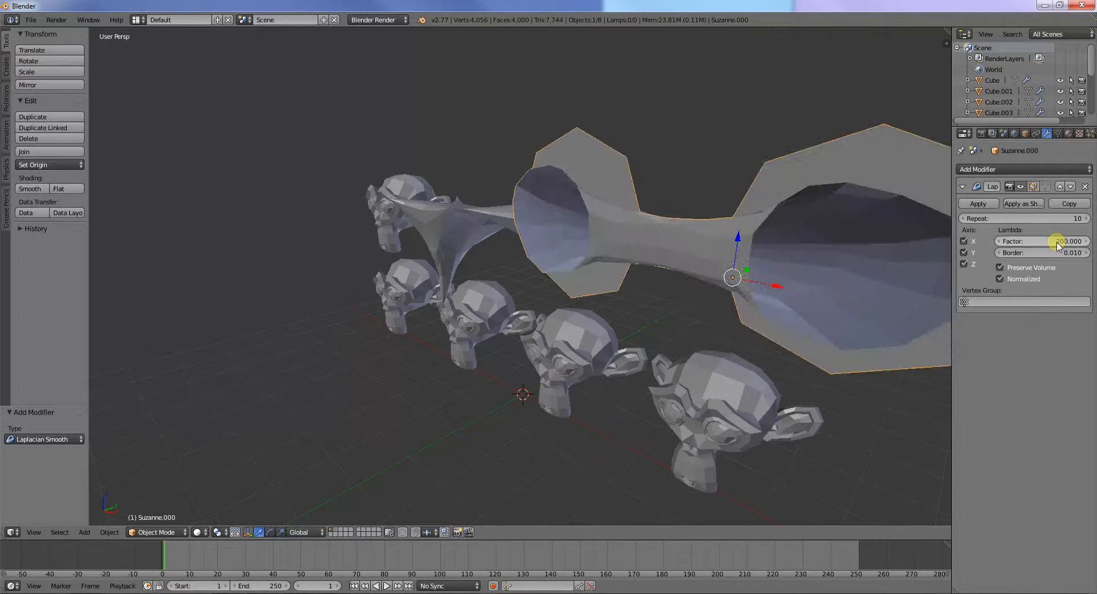
left_click(1057, 253)
type("10")
key("Return")
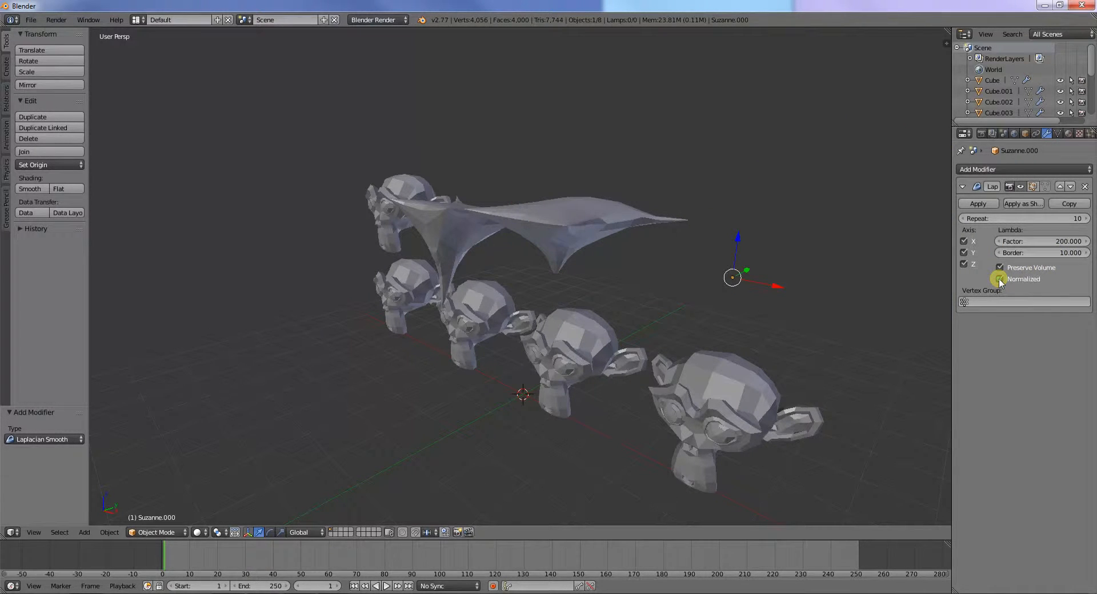
Reduce the fourth upper monkey's Lambda Border and Factor to 1.
left_click(1052, 253)
type("1")
key("Return")
left_click(1064, 241)
type("1")
key("Return")
Set the fourth upper monkey's Lambda Factor to 50 and Border to 10.
left_click(1063, 243)
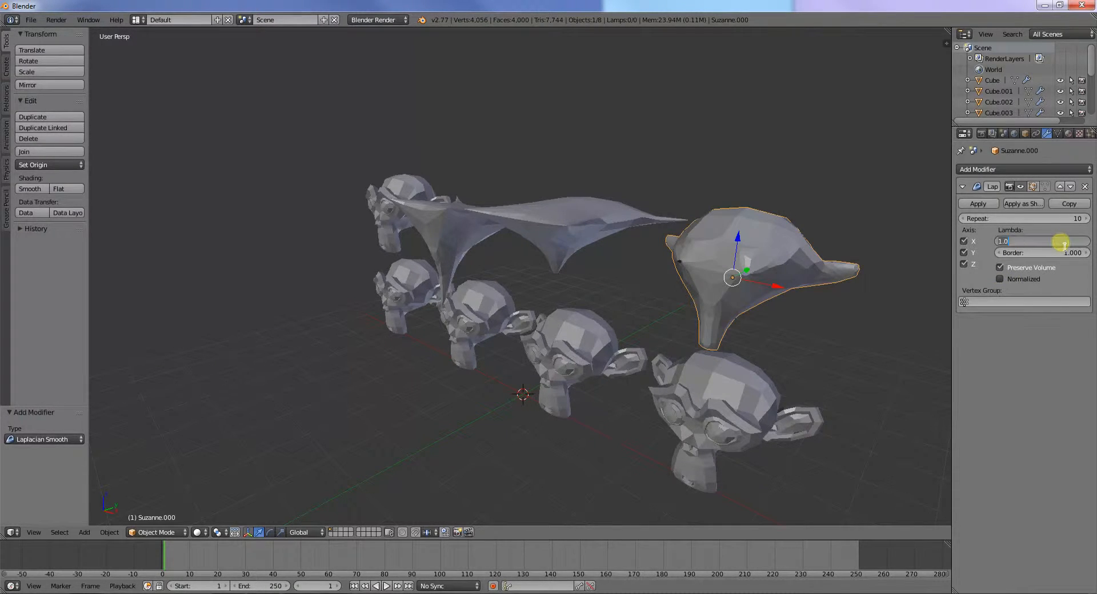
type("50")
key("Return")
left_click(1061, 253)
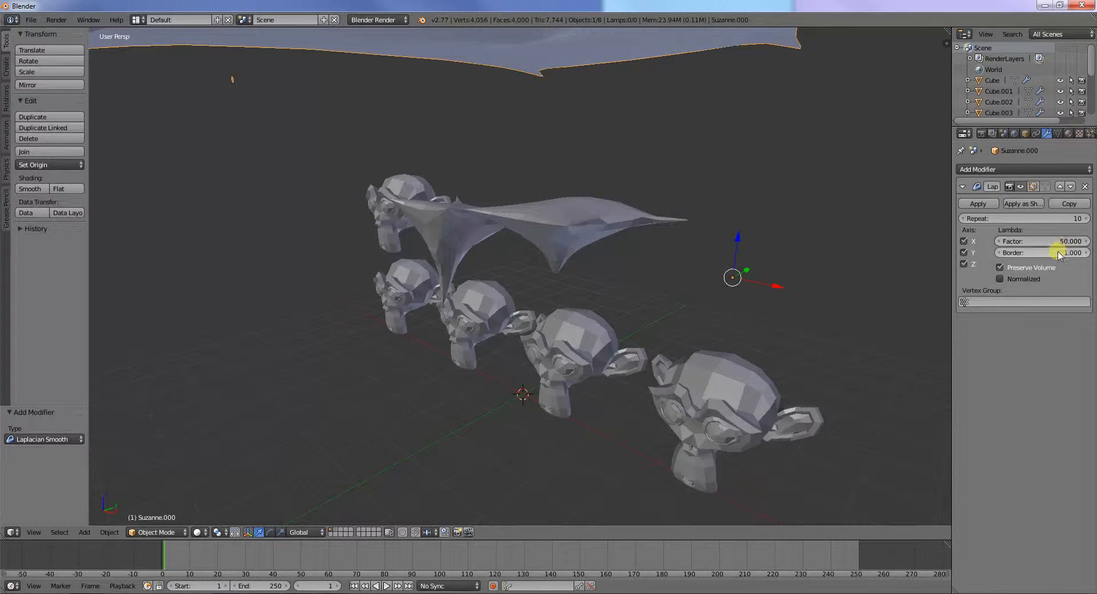
type("10")
key("Return")
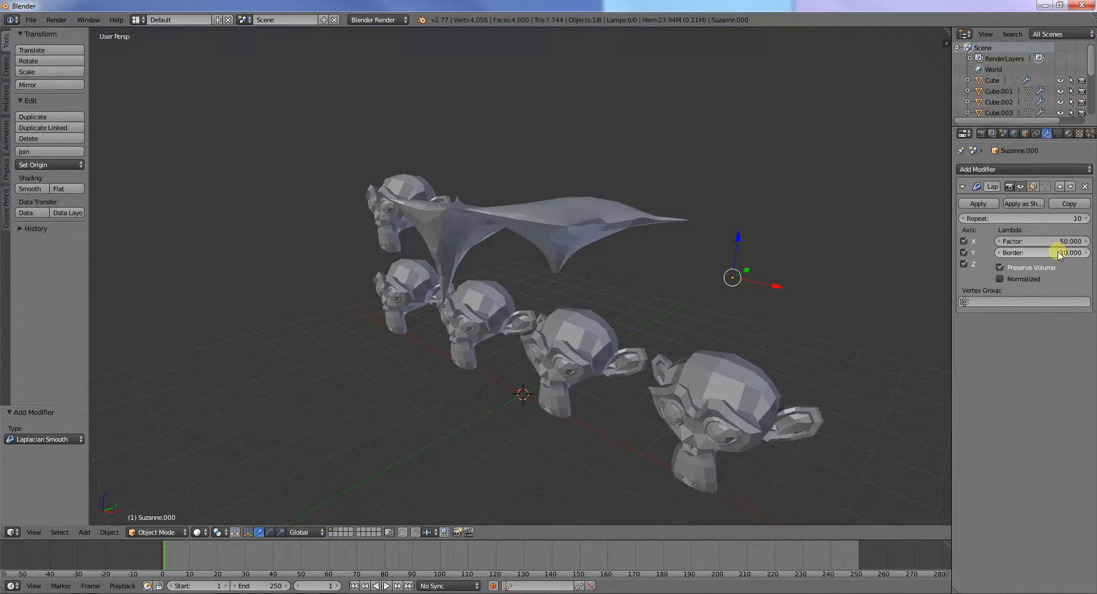
Toggle Normalized on and off, then Preserve Volume off and on, to compare their effect on the fourth upper monkey.
scroll(790, 212, "down", 6)
middle_click_drag(685, 255, 722, 261)
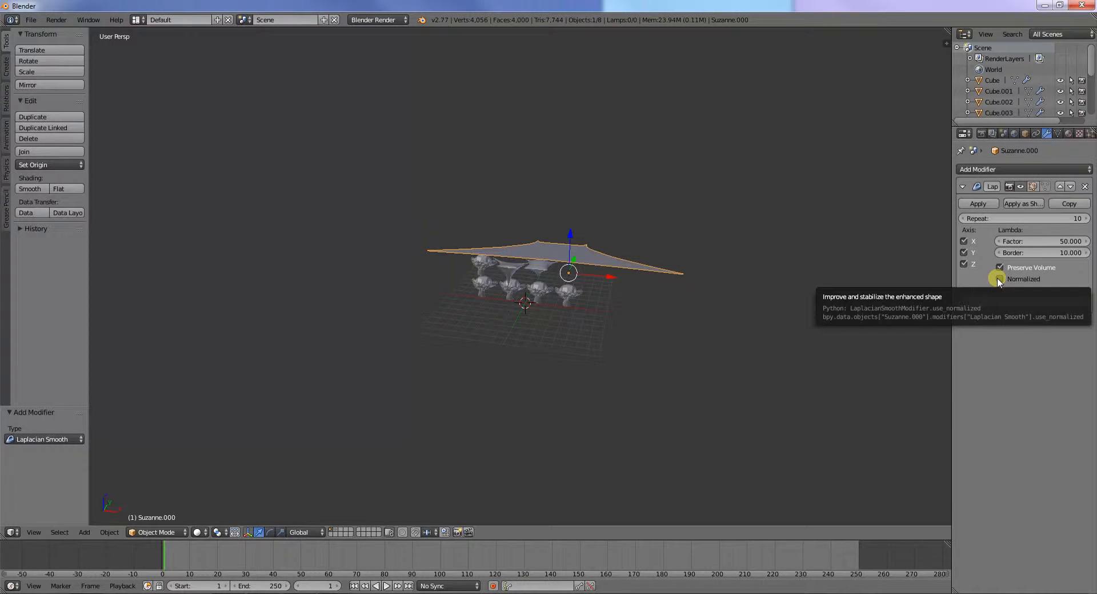
middle_click_drag(620, 279, 720, 294)
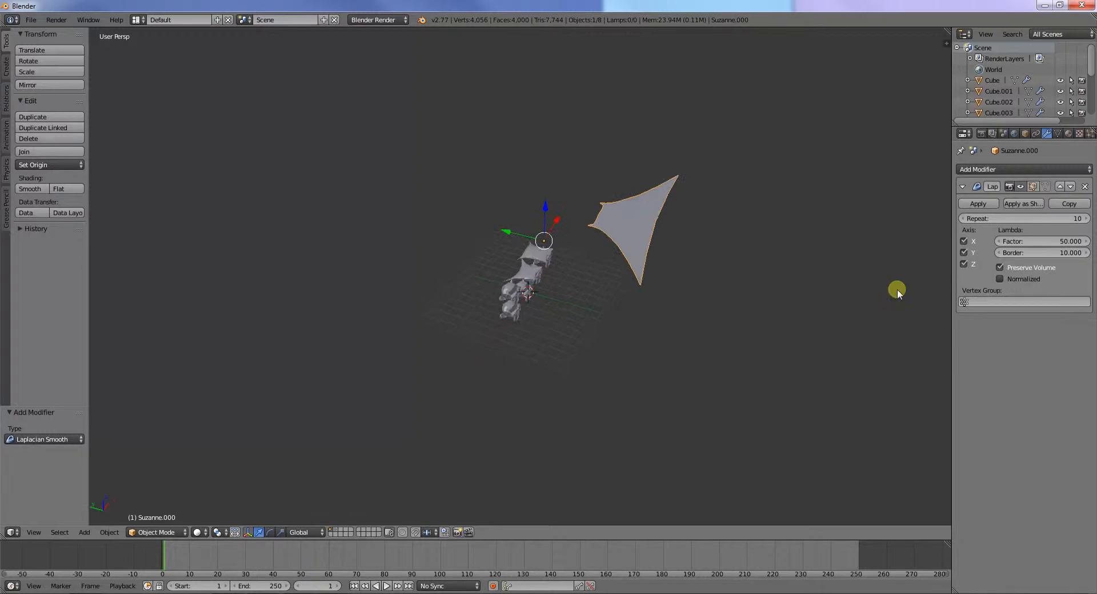
left_click(999, 279)
left_click(999, 279)
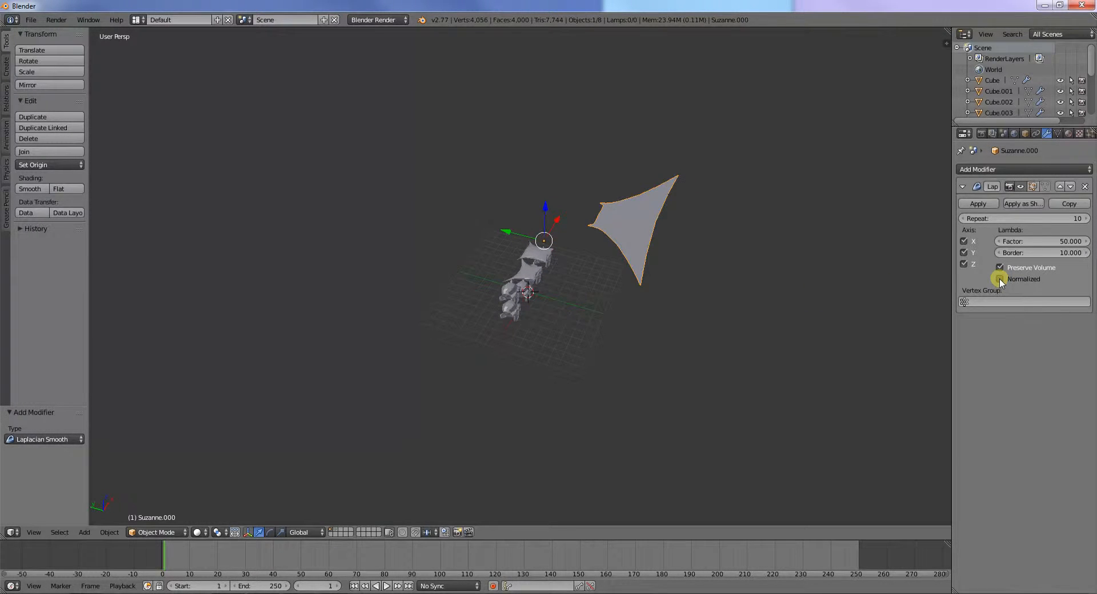
left_click(998, 267)
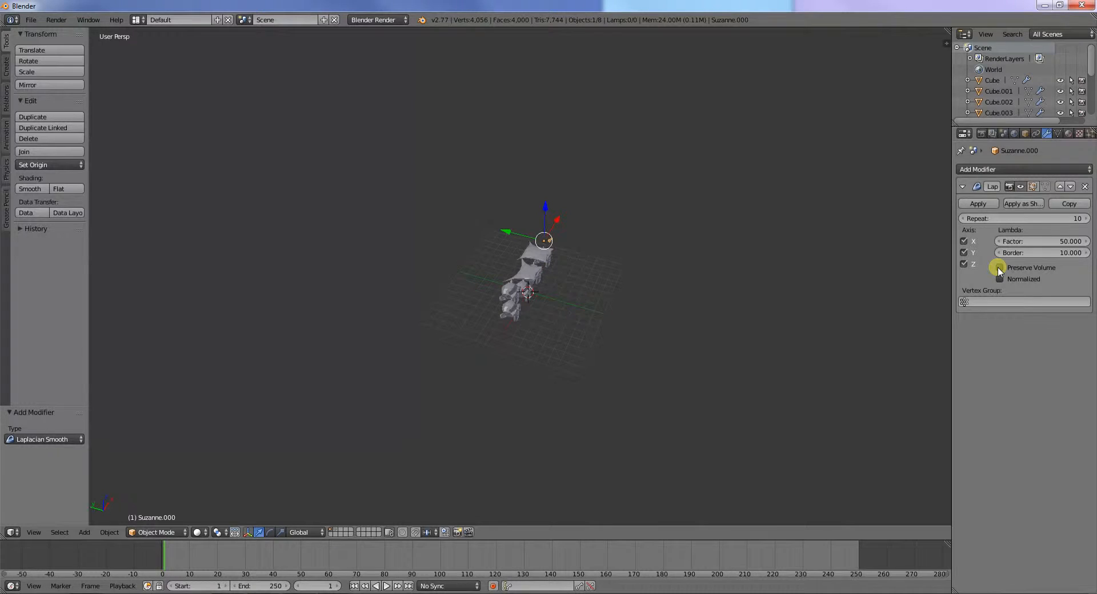
left_click(999, 268)
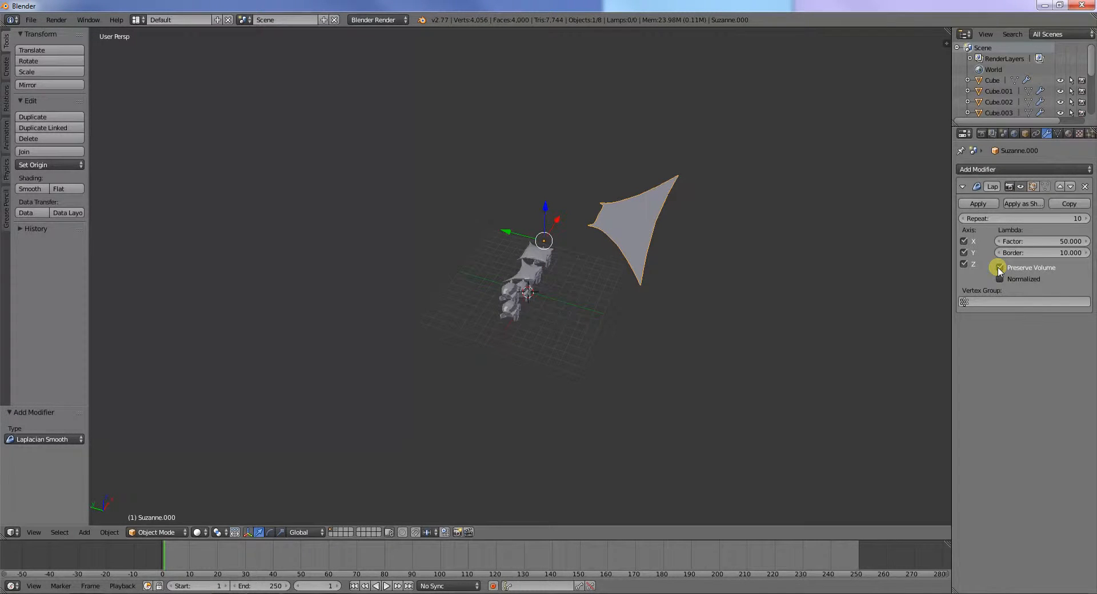
Switch the smoothing off and back on for the Z, Y and X axes in turn on the fourth upper monkey.
left_click(963, 264)
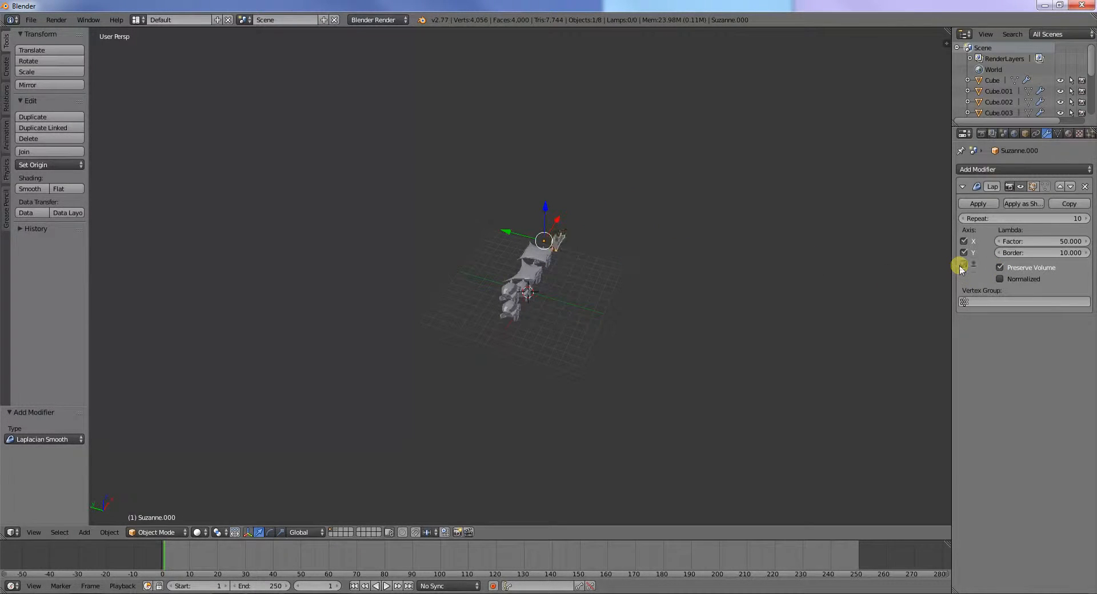
scroll(594, 263, "up", 5)
middle_click_drag(642, 269, 553, 252)
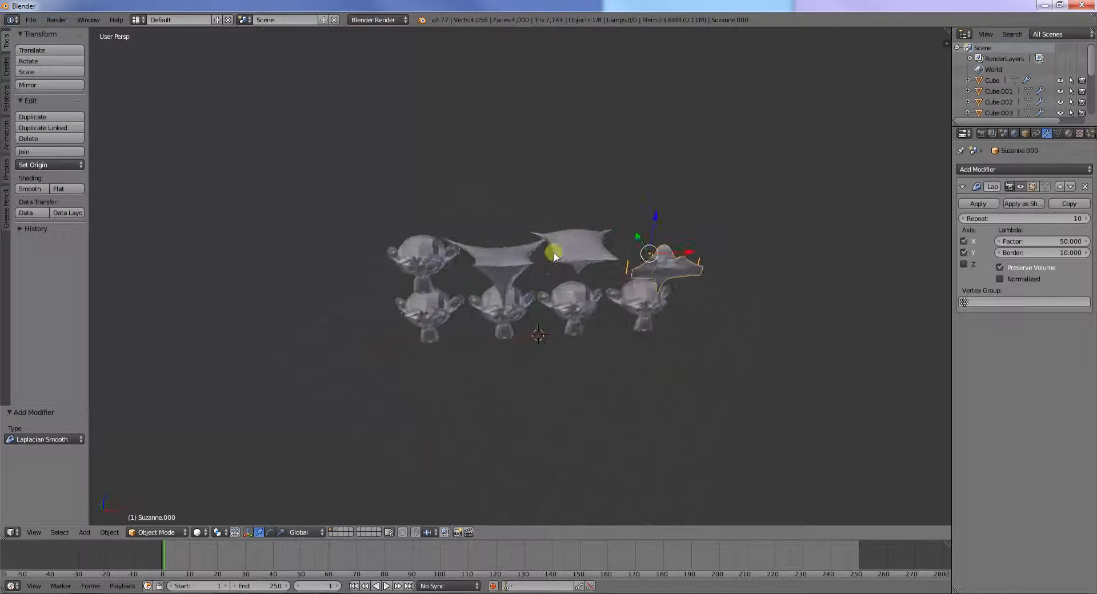
left_click(963, 265)
left_click(964, 253)
left_click(964, 253)
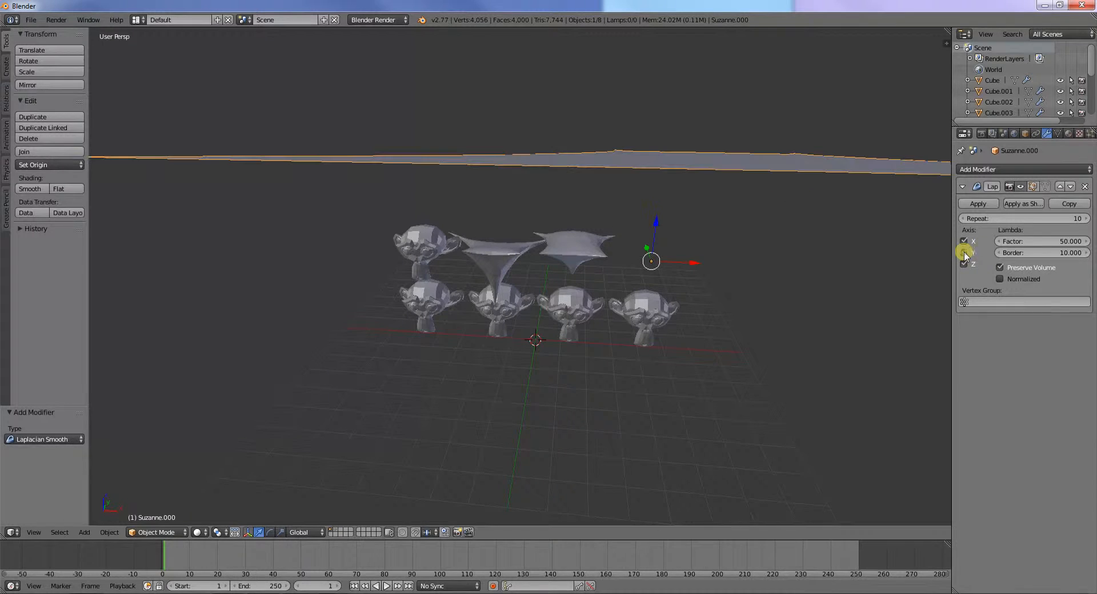
left_click(964, 241)
left_click(964, 242)
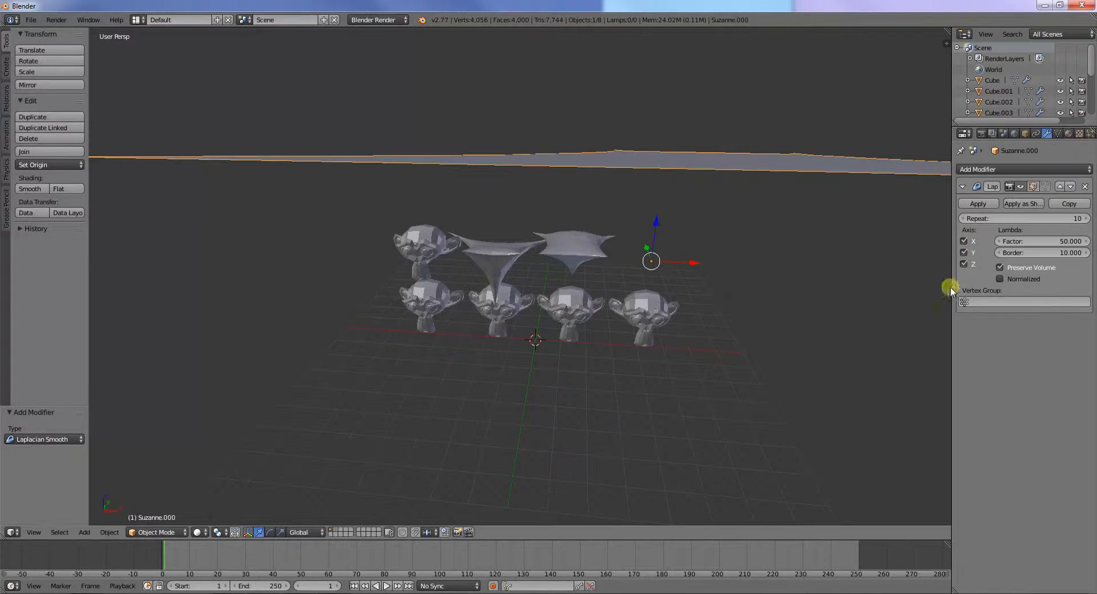
Remove the Laplacian Smooth modifier from all four upper monkeys, starting with the fourth.
middle_click_drag(786, 287, 733, 297)
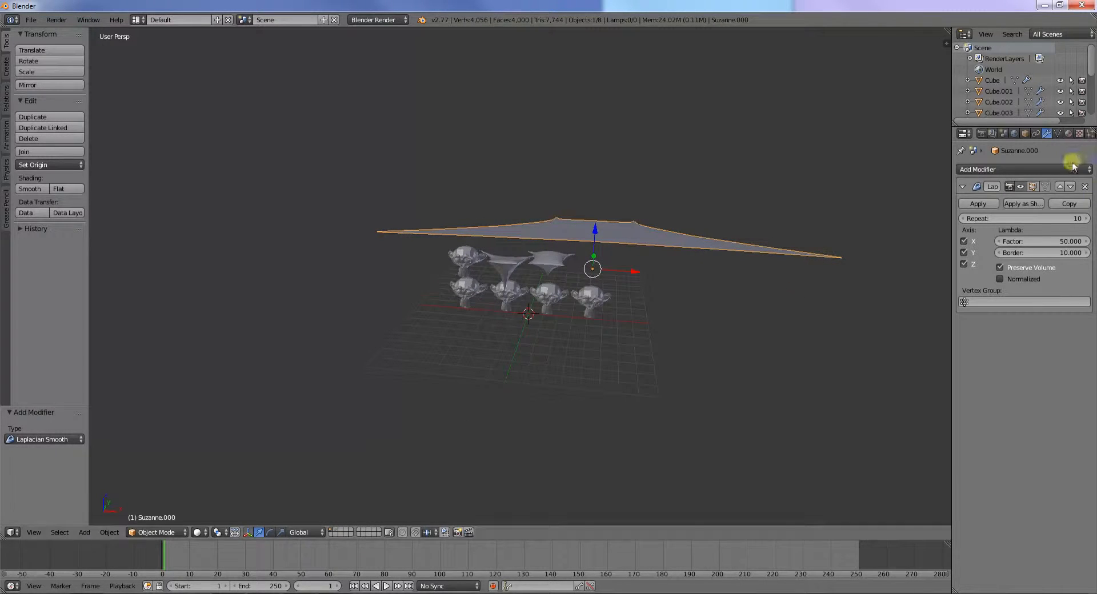
left_click(1084, 186)
right_click(550, 258)
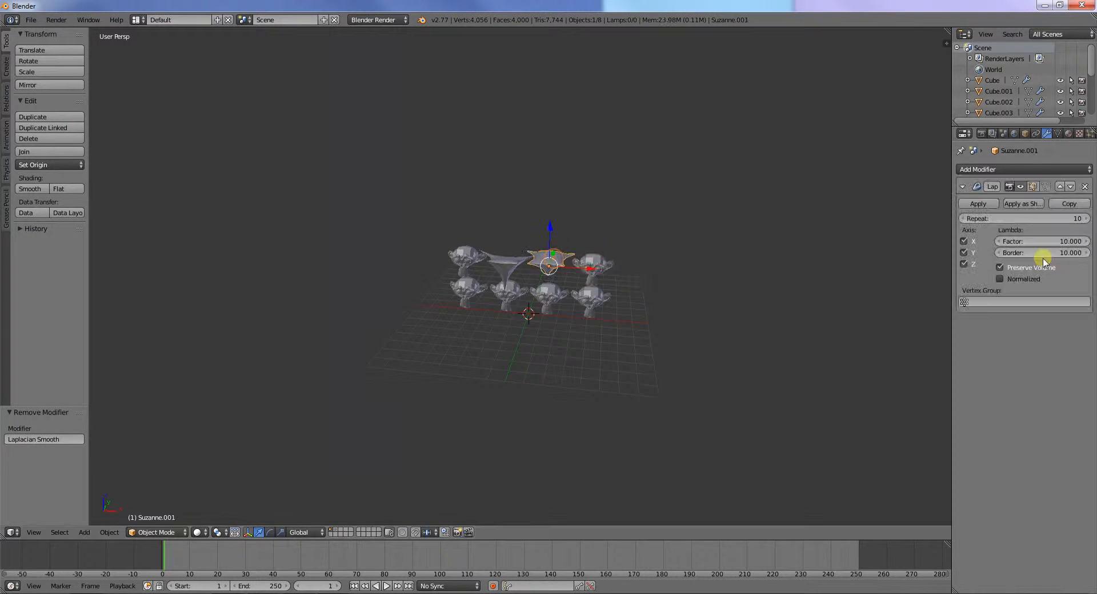
left_click(1084, 187)
right_click(508, 263)
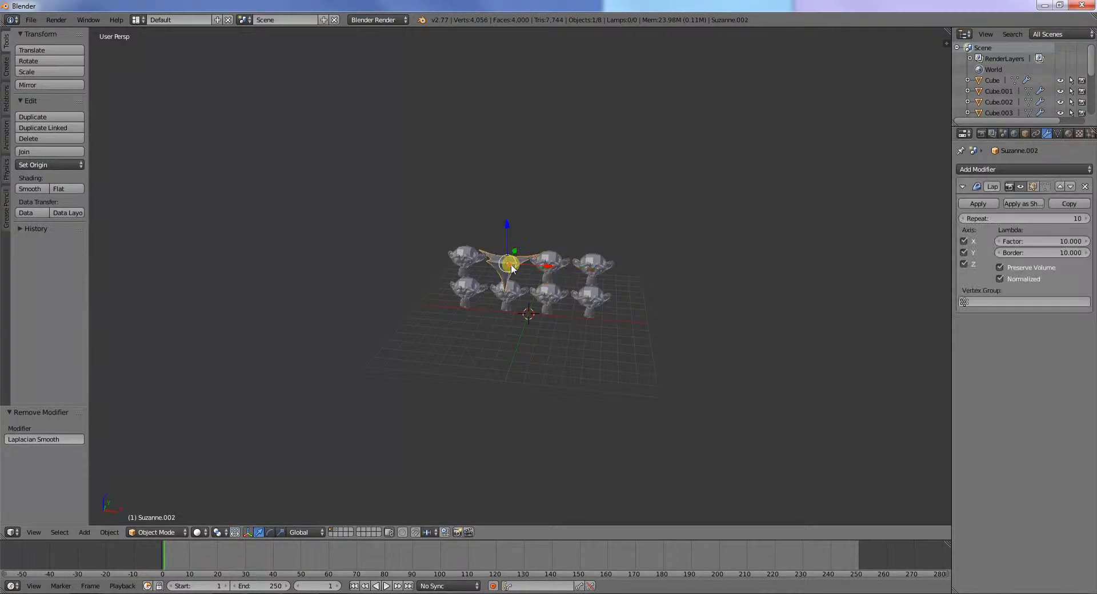
left_click(1084, 186)
right_click(467, 258)
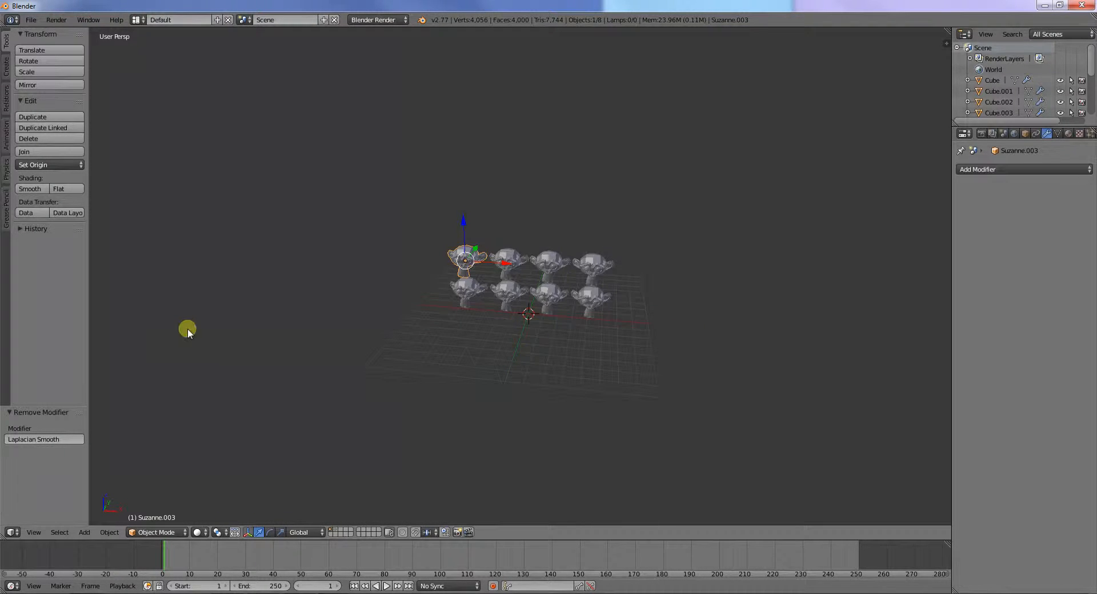
scroll(601, 302, "up", 4)
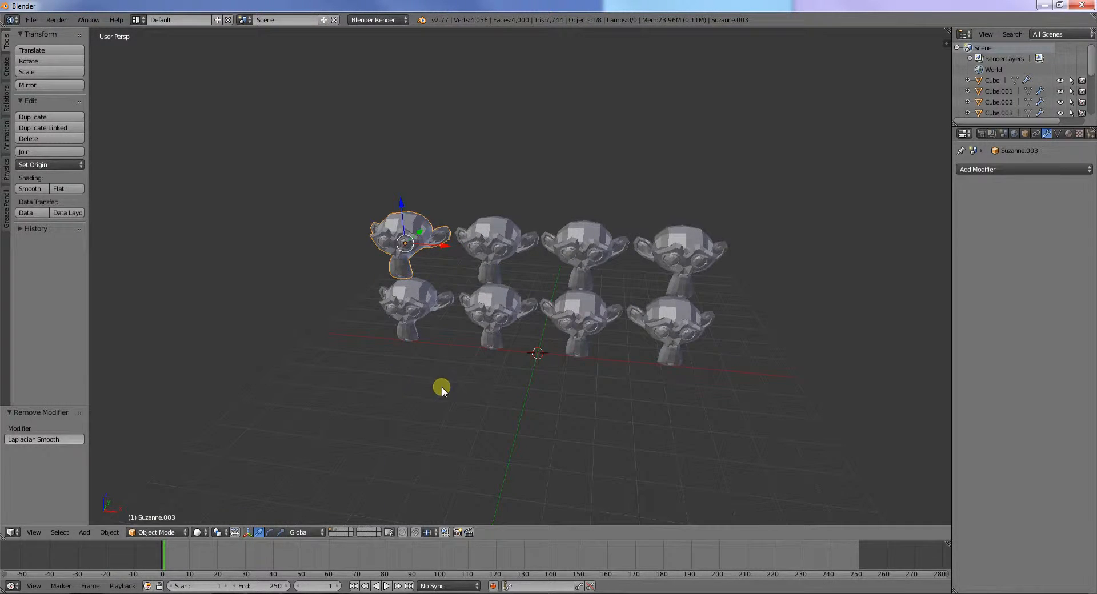